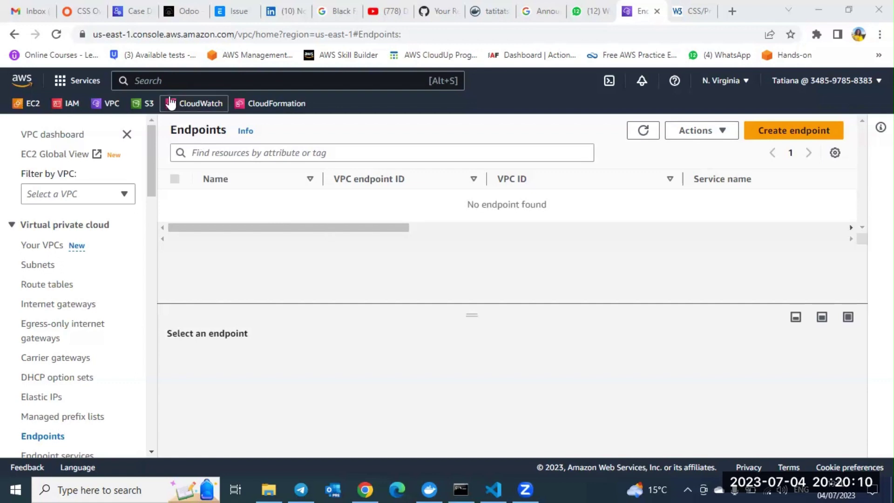
Search the AWS services for VPC, open its dashboard and start creating a new VPC
click(160, 80)
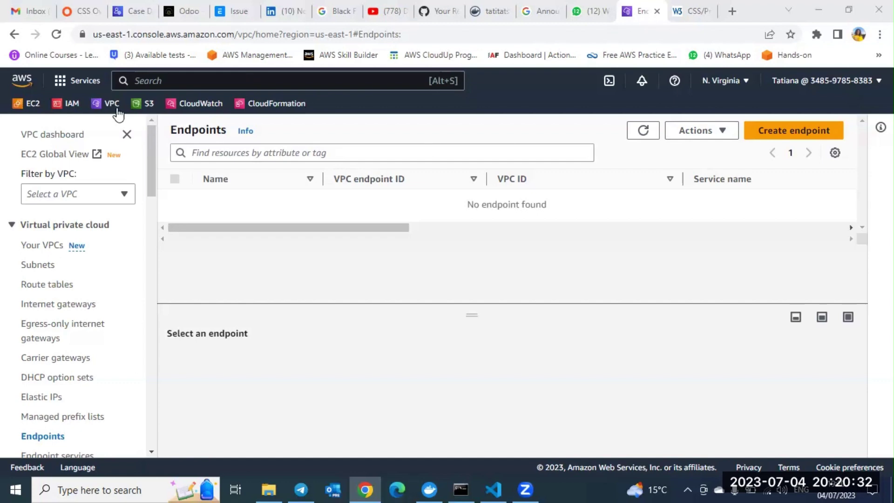
click(156, 79)
text(V)
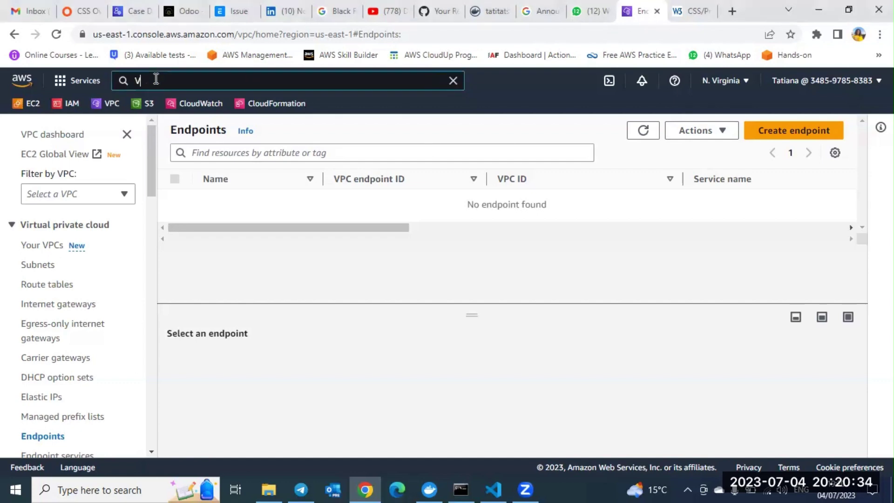
text(PC)
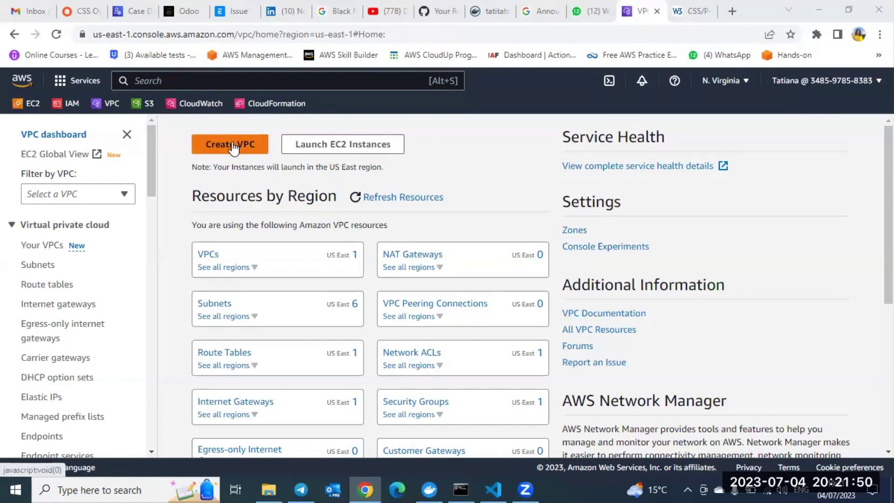
click(233, 147)
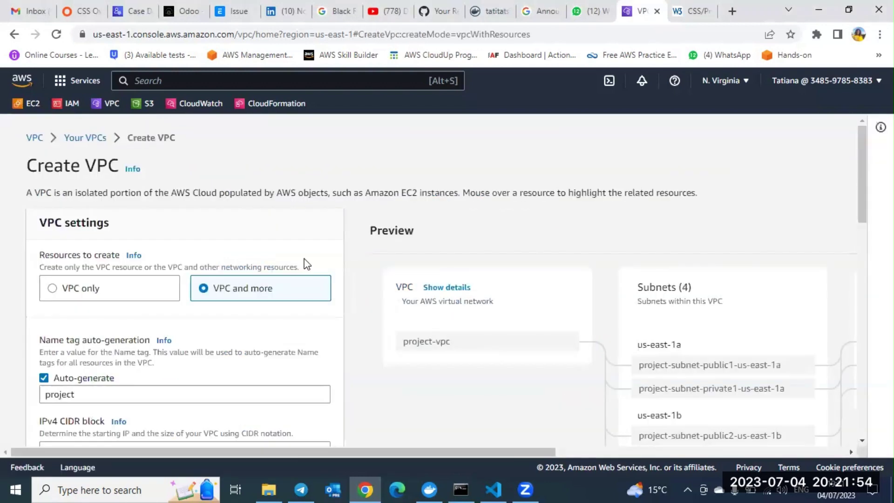
Compare the VPC only settings with VPC and more, keeping VPC and more as the resources to create
scroll(306, 264, down, 1)
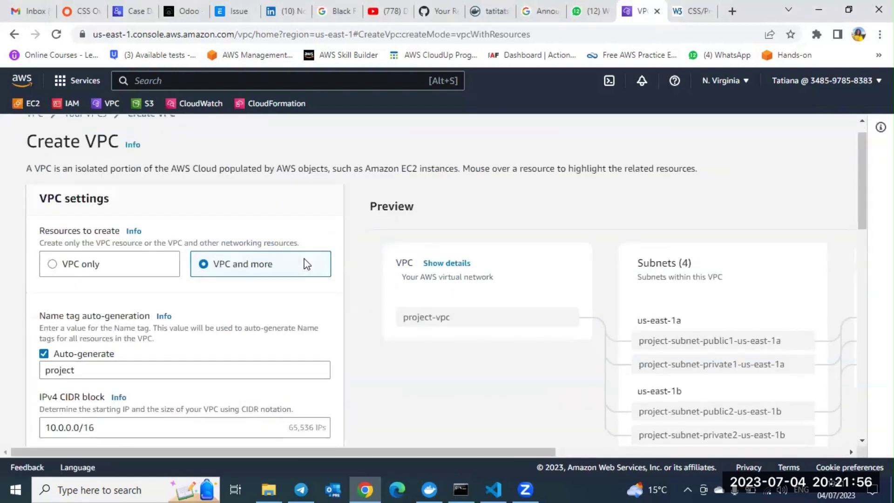
scroll(306, 262, up, 1)
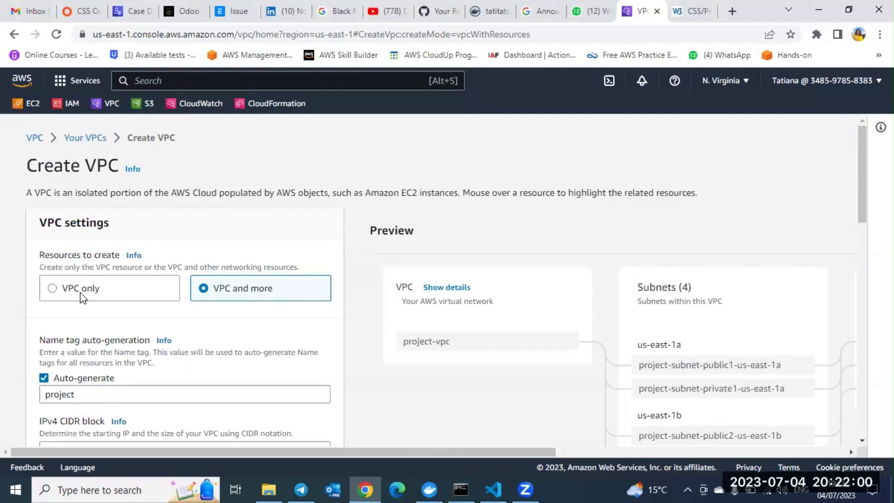
click(53, 291)
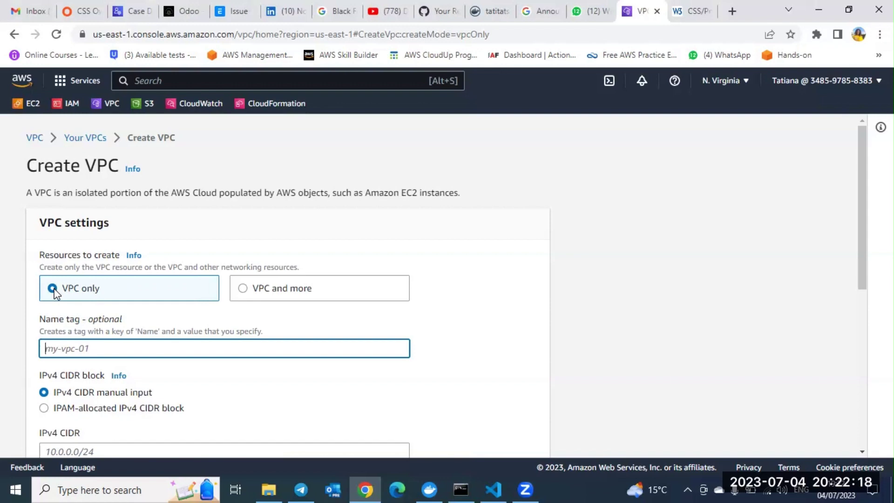
click(243, 289)
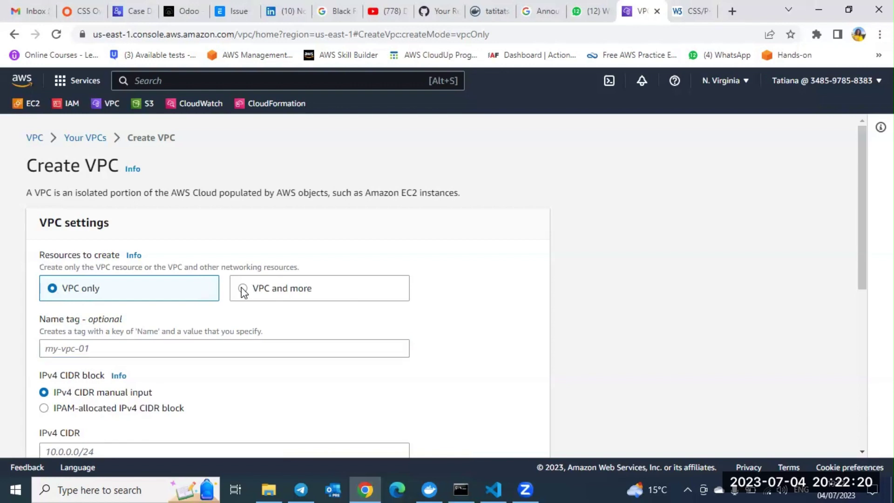
click(243, 290)
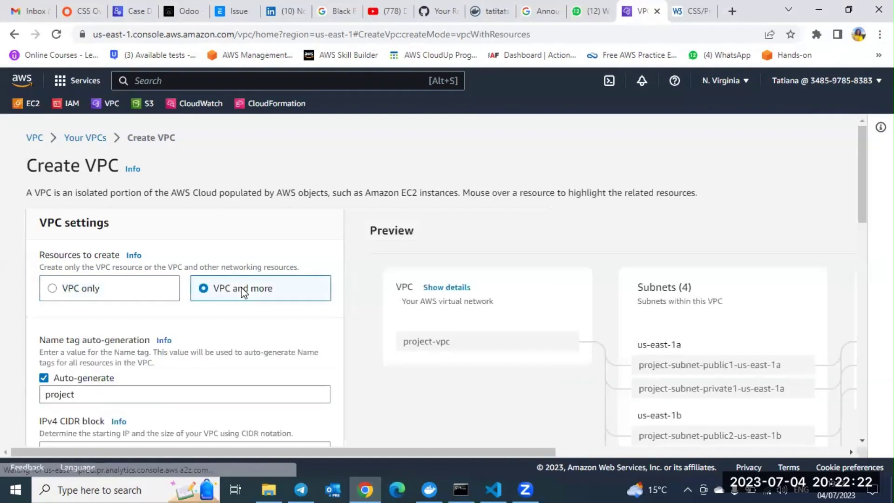
View the AWS General Immersion Day workshop's Basic Modules page and return to the Create VPC form
scroll(243, 291, down, 2)
scroll(242, 289, down, 1)
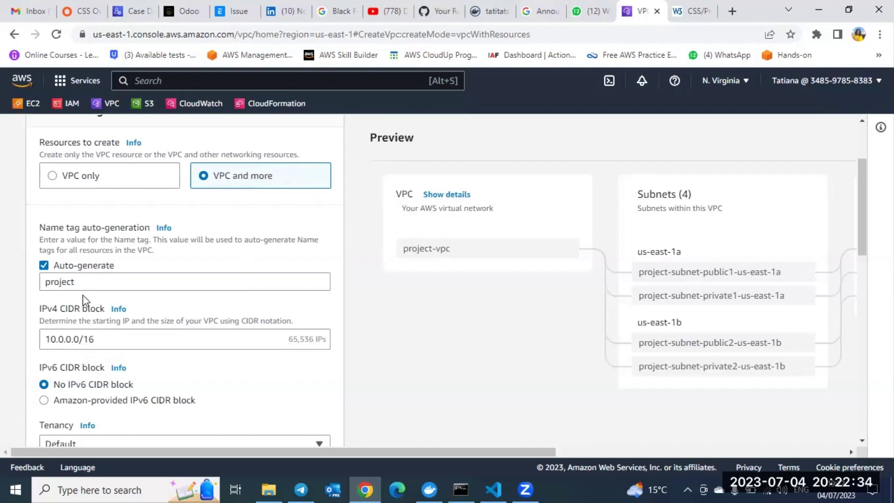
click(86, 283)
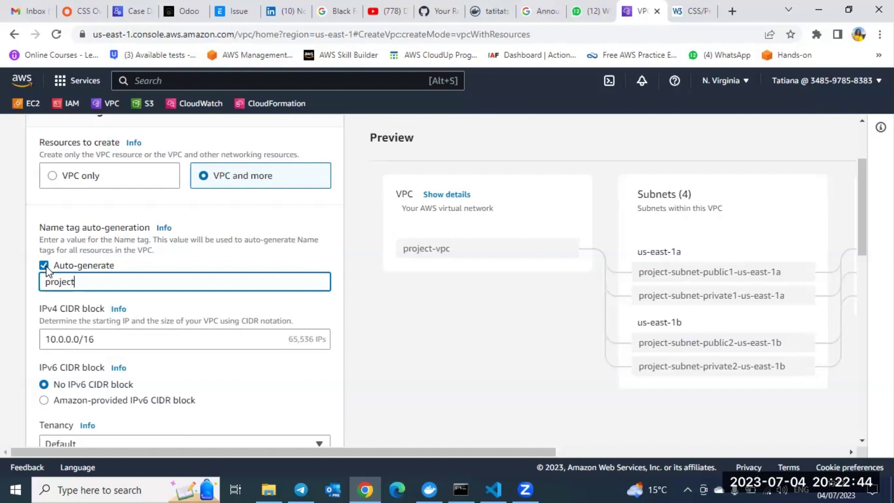
click(203, 2)
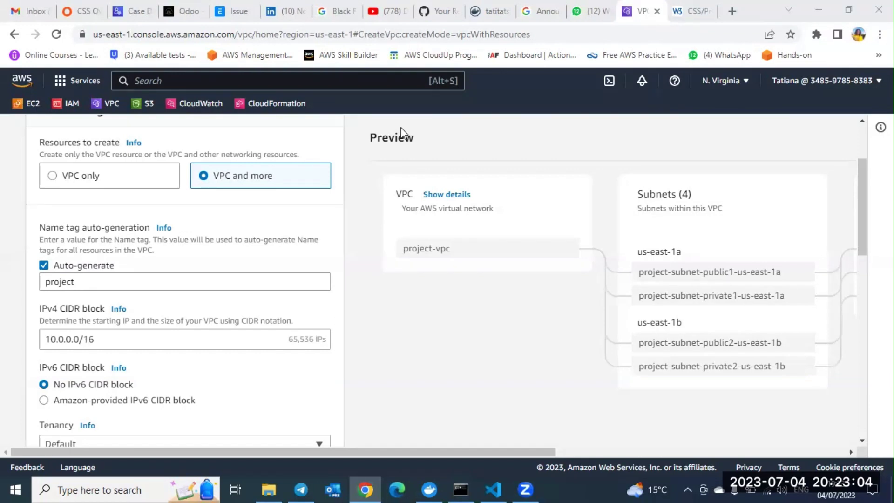
click(786, 57)
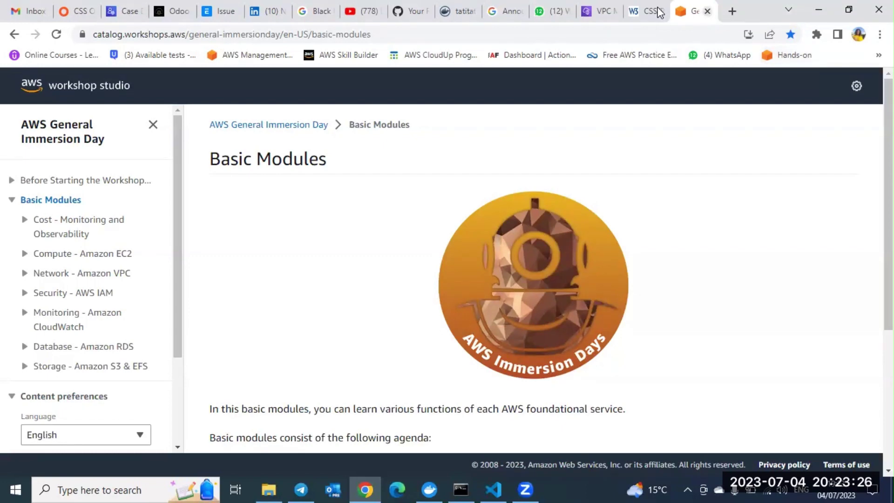
key(ctrl+w)
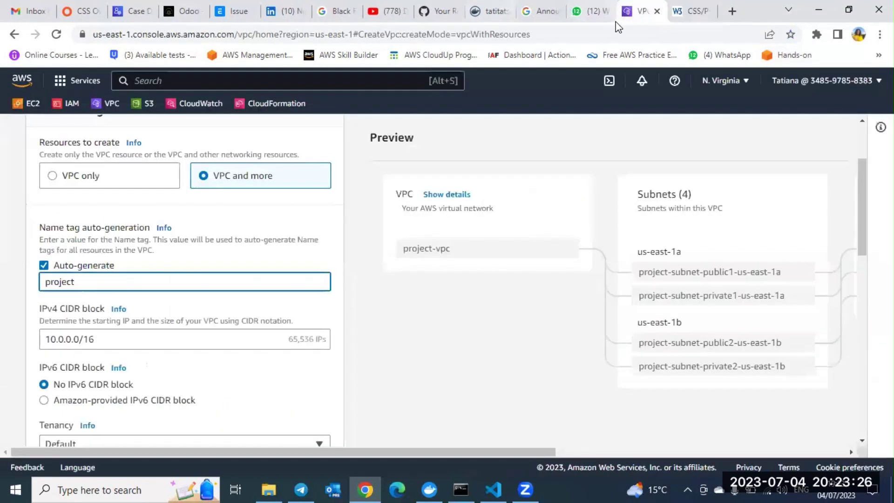
click(639, 4)
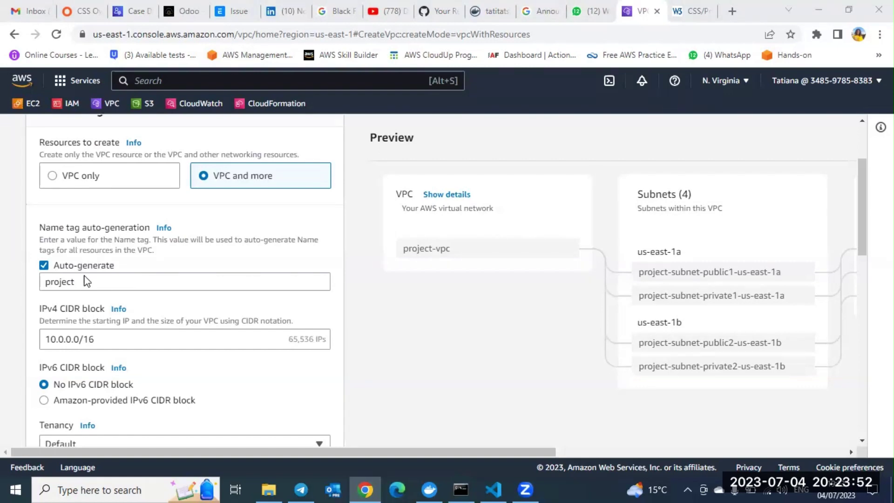
Replace the auto-generated name tag value with Tuesday-lab-vpc
drag(86, 283, 36, 284)
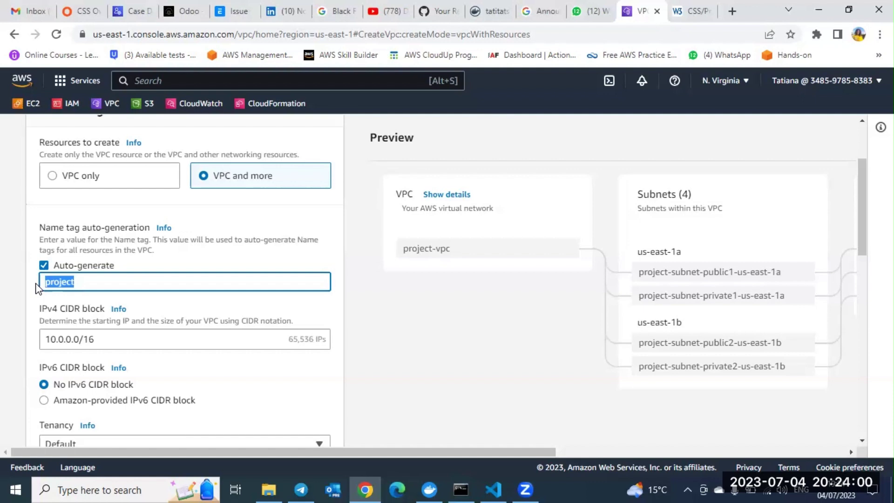
text(tu)
key(BackSpace)
key(BackSpace)
text(T)
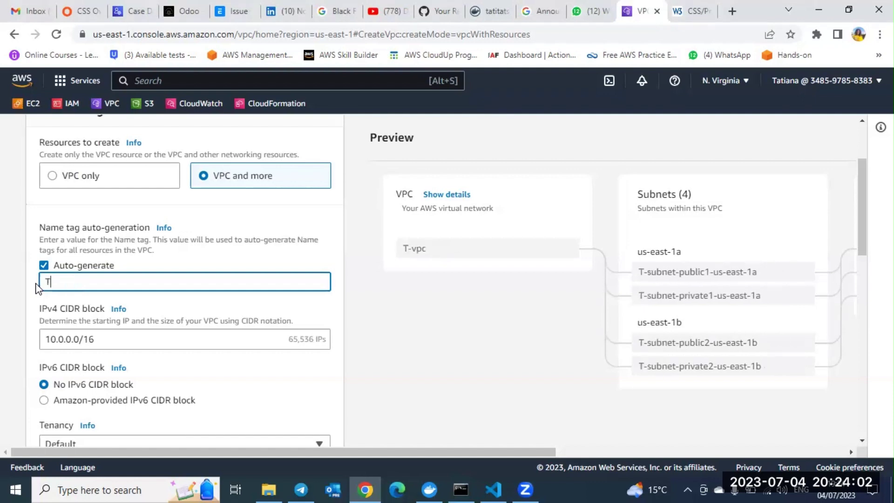
text(ues)
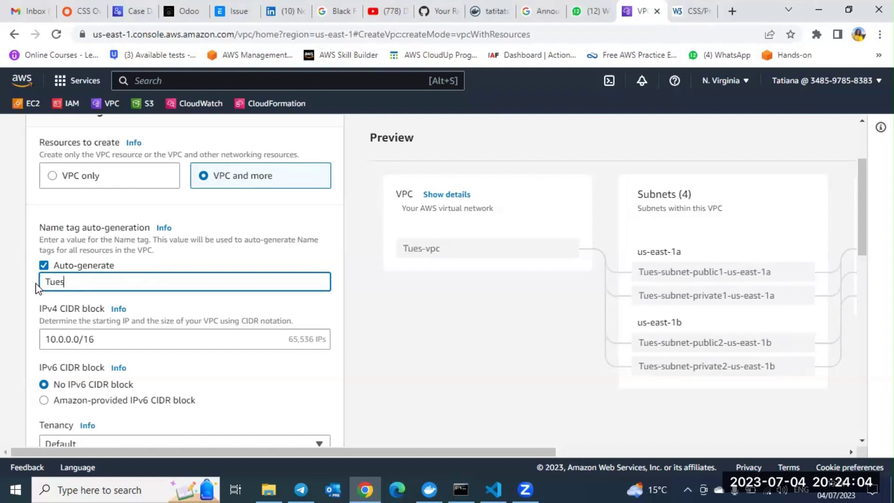
text(dayla)
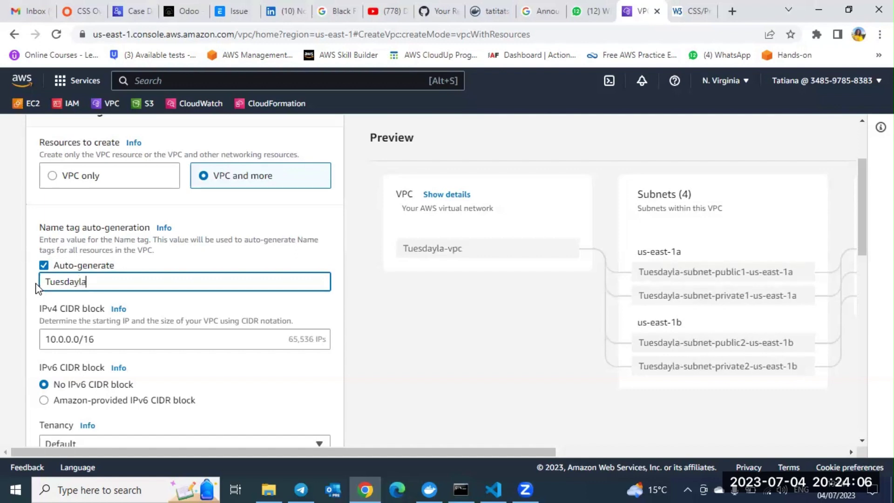
text(bvpc)
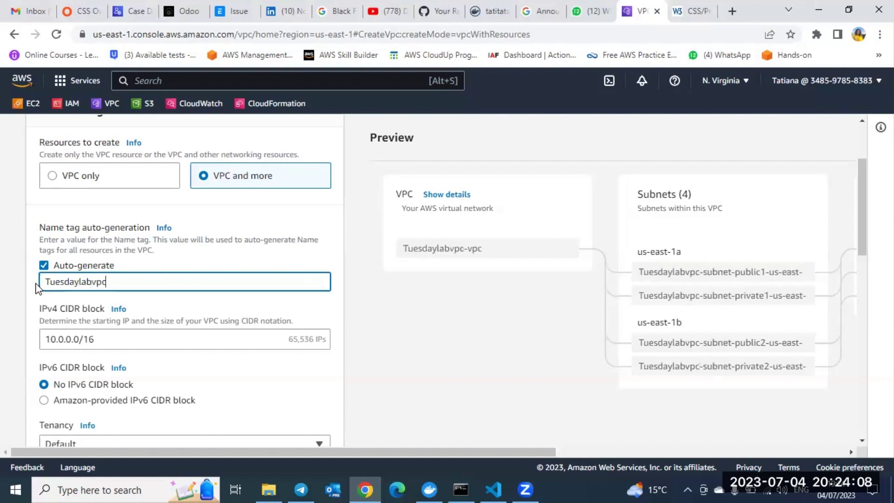
key(Left)
key(Left)
key(Left)
text(-)
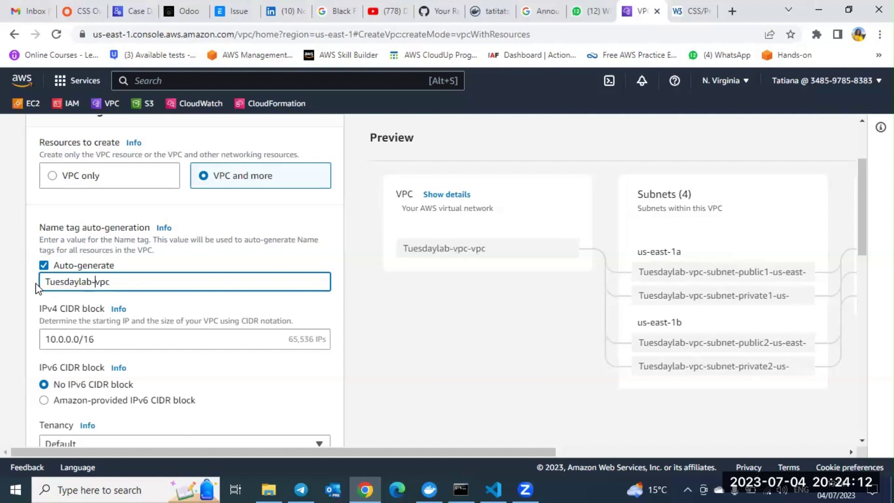
key(Left)
text(-)
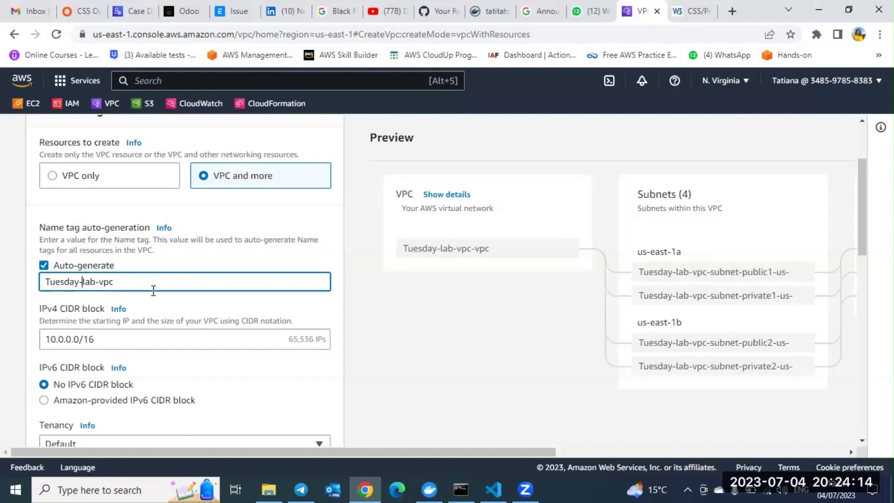
Review the VPC's IPv4 and IPv6 CIDR, tenancy, Availability Zone, public and private subnet, and NAT gateway settings
scroll(140, 277, down, 1)
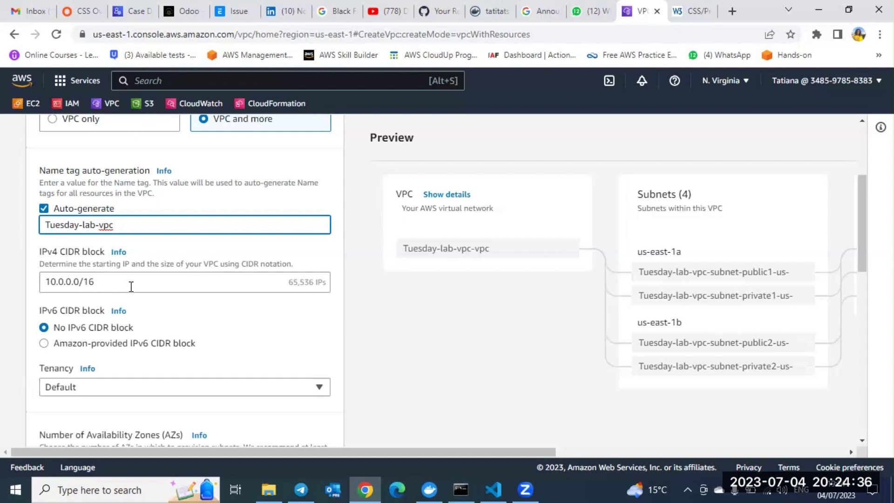
scroll(49, 235, down, 1)
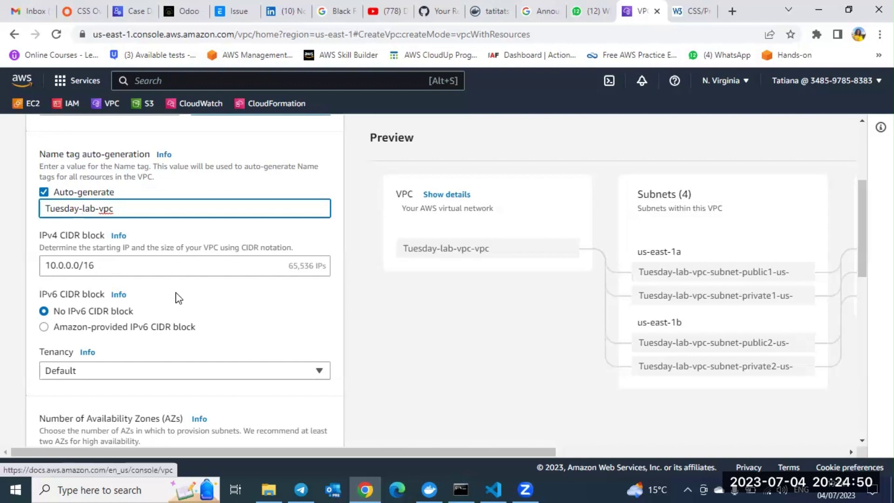
scroll(179, 298, down, 1)
scroll(51, 192, down, 1)
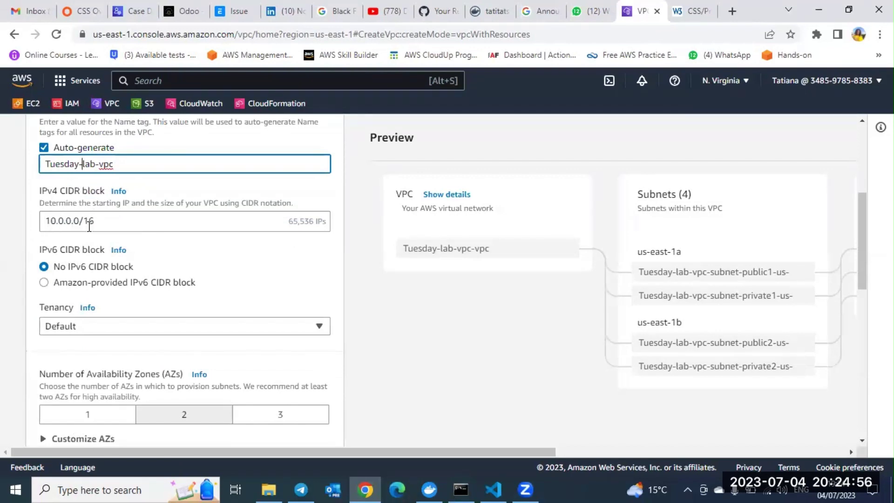
scroll(117, 225, down, 1)
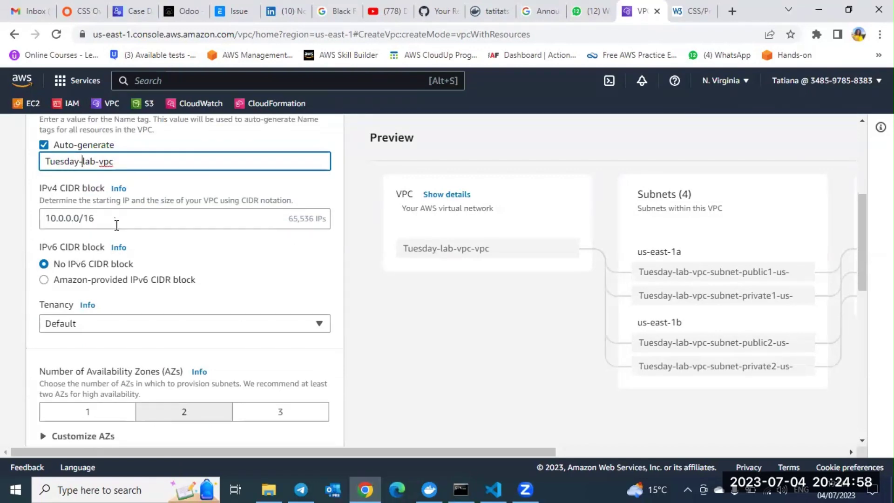
scroll(116, 225, down, 3)
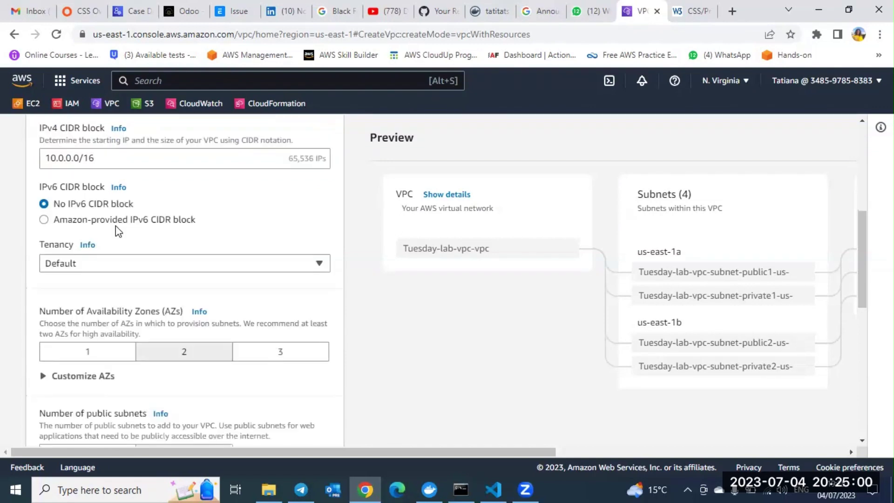
scroll(116, 229, down, 2)
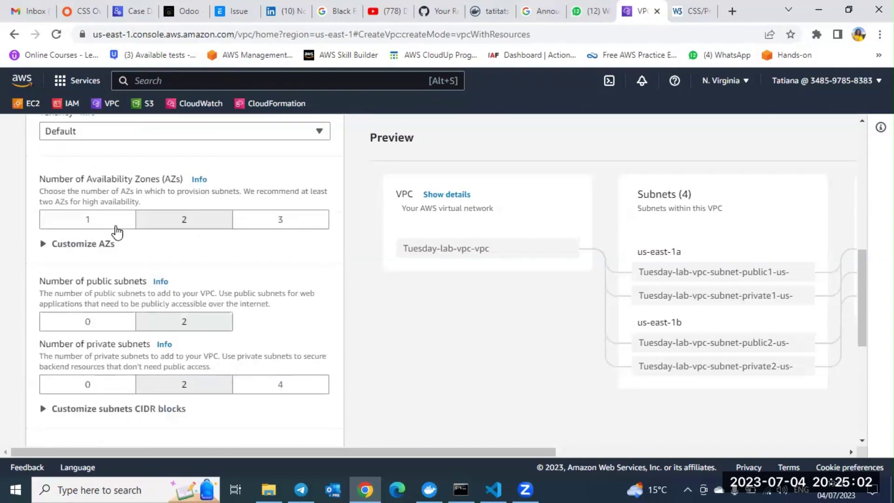
scroll(116, 229, up, 1)
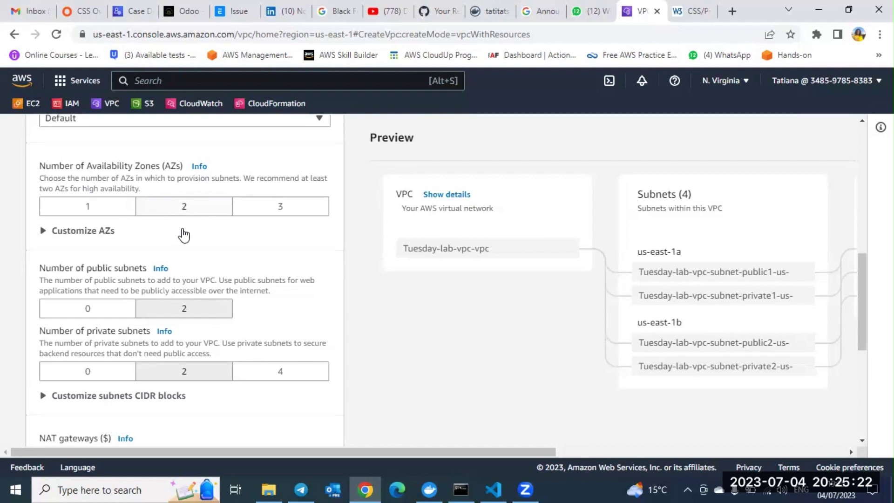
scroll(184, 235, down, 1)
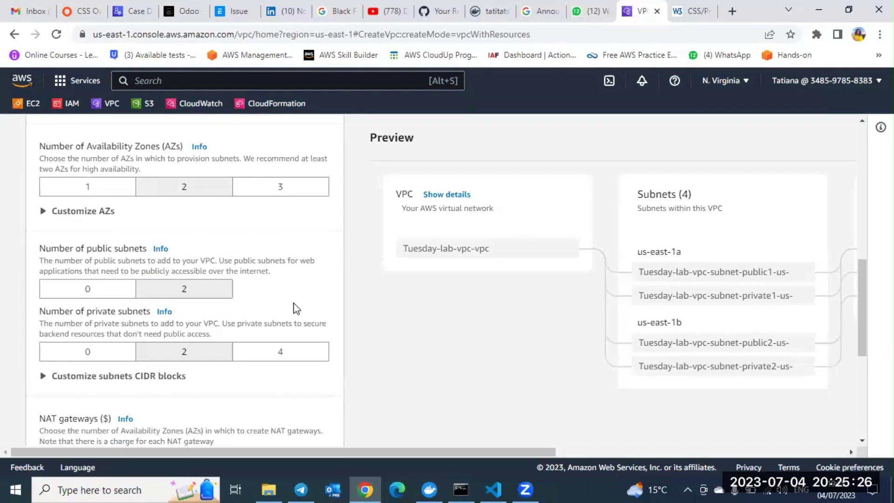
scroll(272, 305, down, 2)
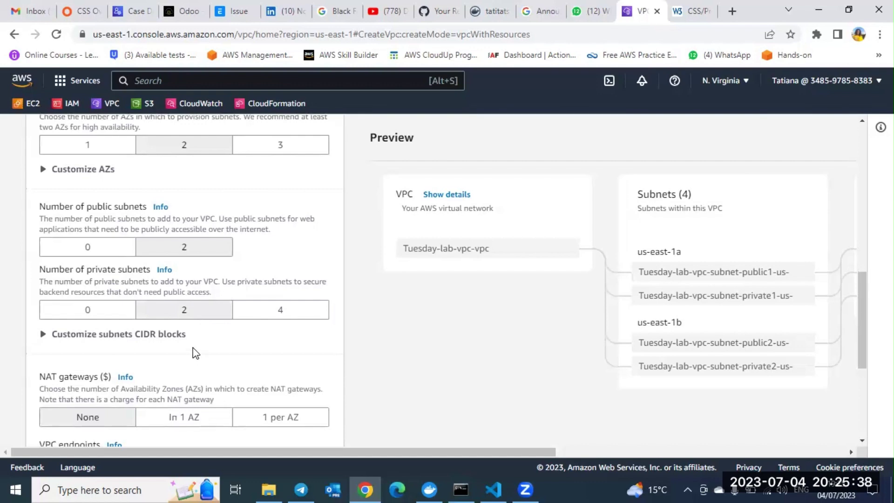
scroll(195, 352, down, 1)
scroll(194, 353, up, 1)
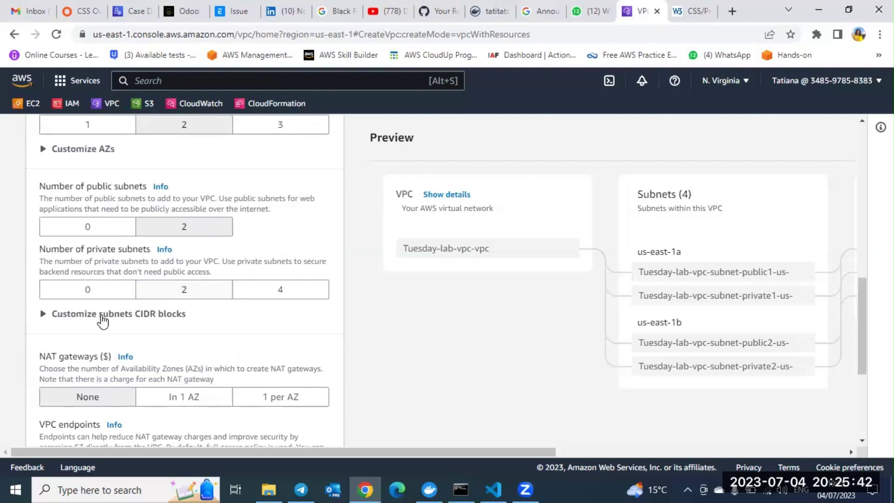
Expand the subnet CIDR block customization and review the blocks for the public and private subnets
click(44, 319)
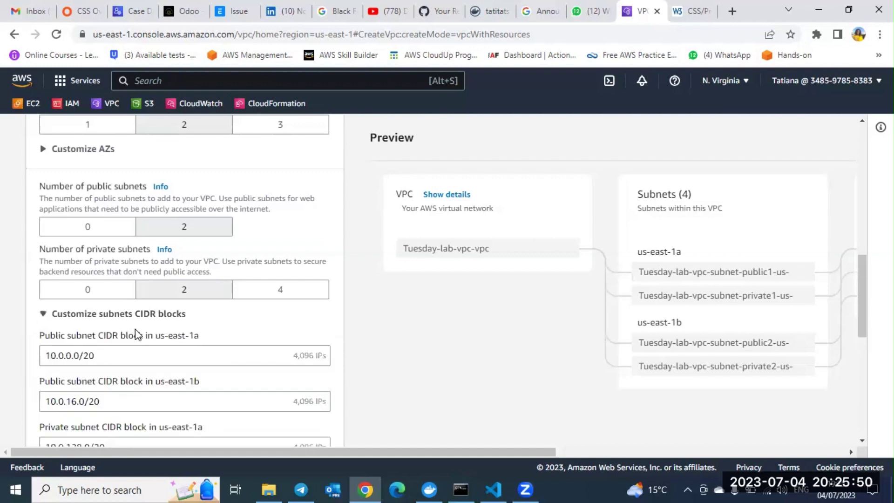
scroll(135, 331, down, 2)
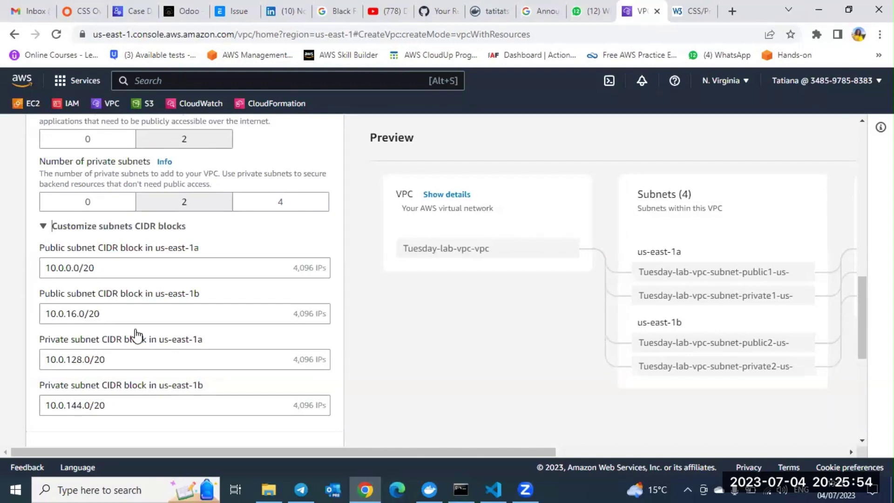
scroll(136, 336, up, 3)
scroll(51, 201, up, 1)
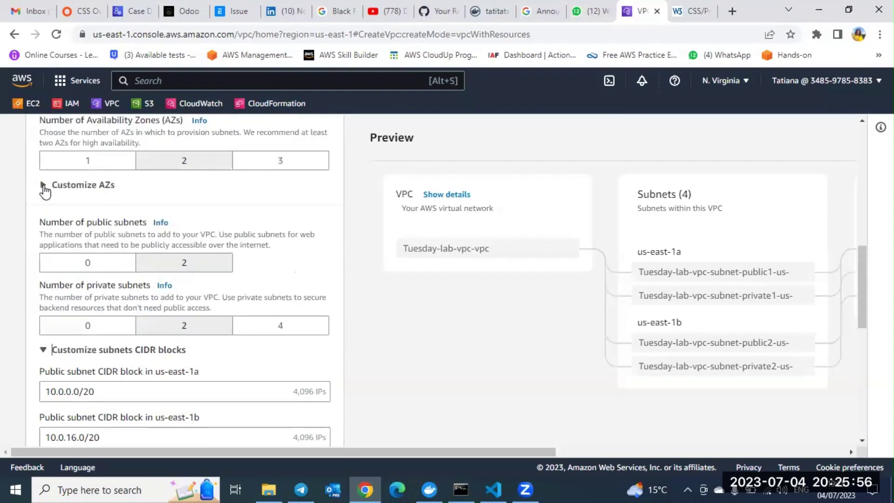
Expand the Availability Zone customization and inspect the zones offered for the first and second availability zones
click(43, 187)
click(43, 185)
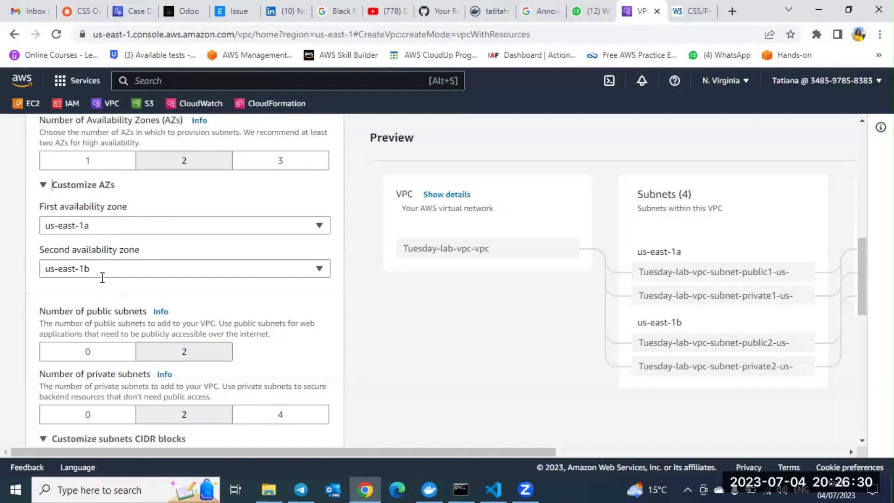
scroll(101, 278, down, 1)
click(319, 174)
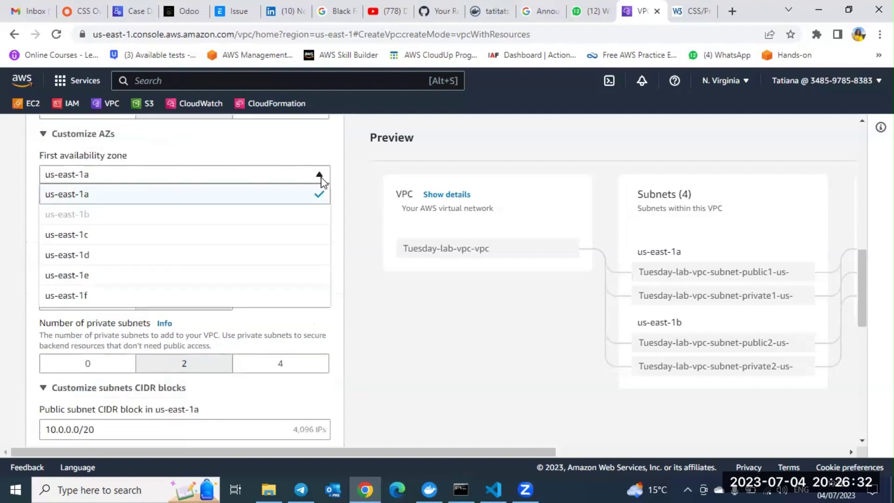
click(320, 177)
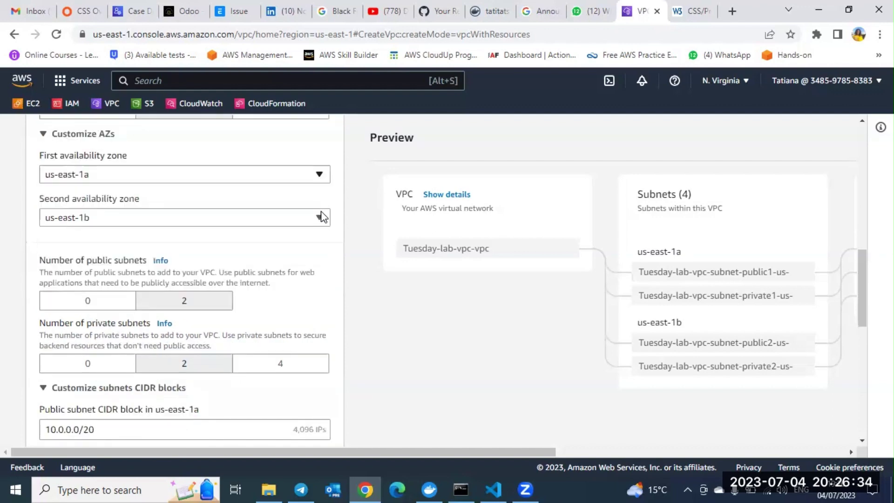
click(320, 218)
click(298, 248)
Set the public subnet CIDR block in us-east-1a to 10.0.10.0/24
scroll(294, 255, down, 1)
scroll(295, 256, down, 1)
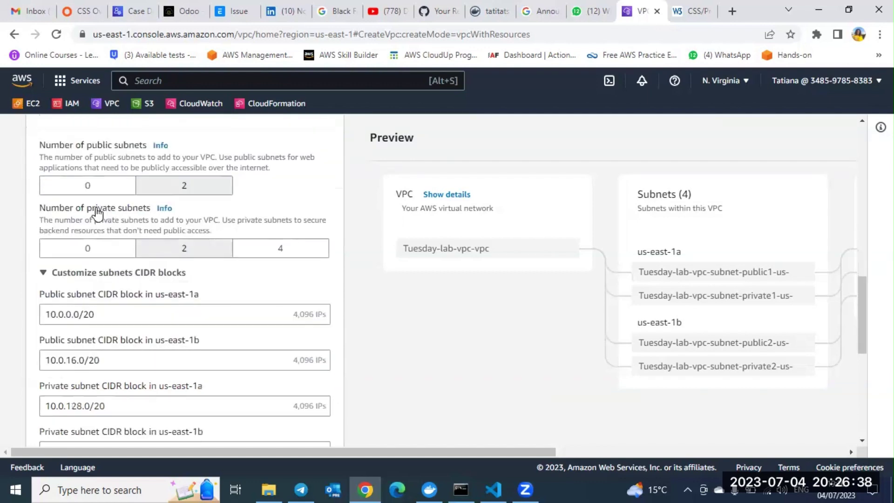
scroll(112, 212, down, 1)
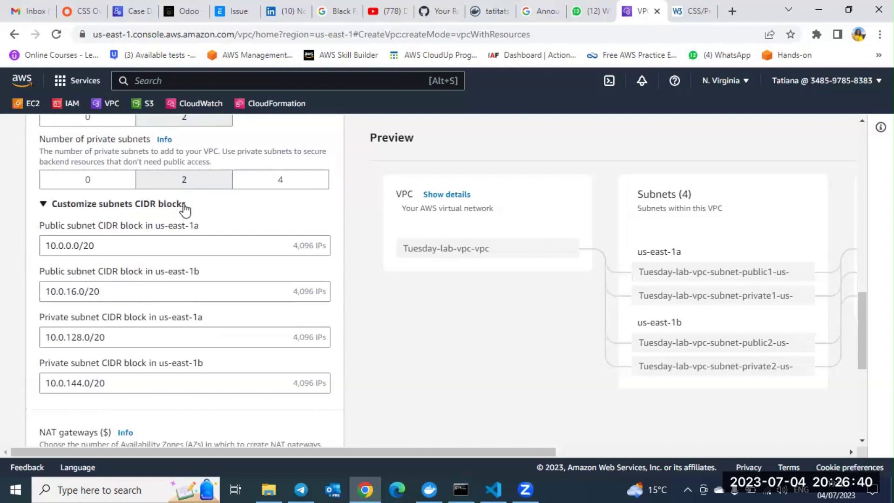
scroll(185, 209, down, 1)
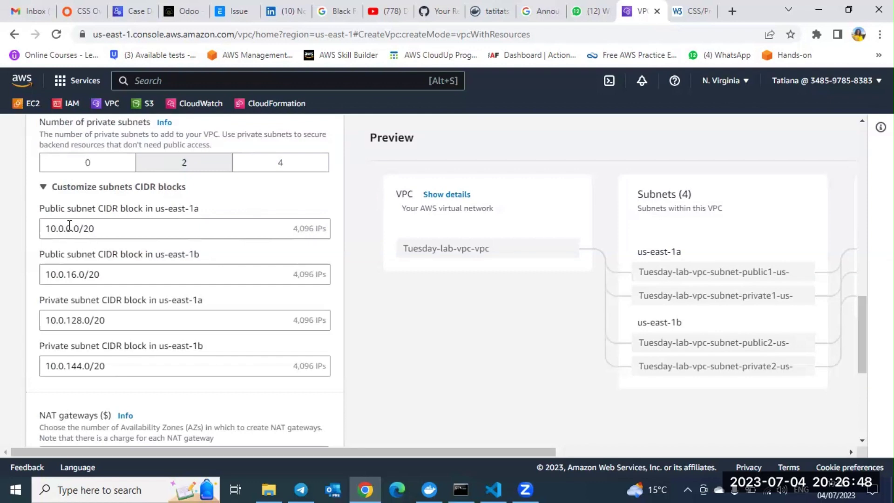
scroll(56, 225, down, 1)
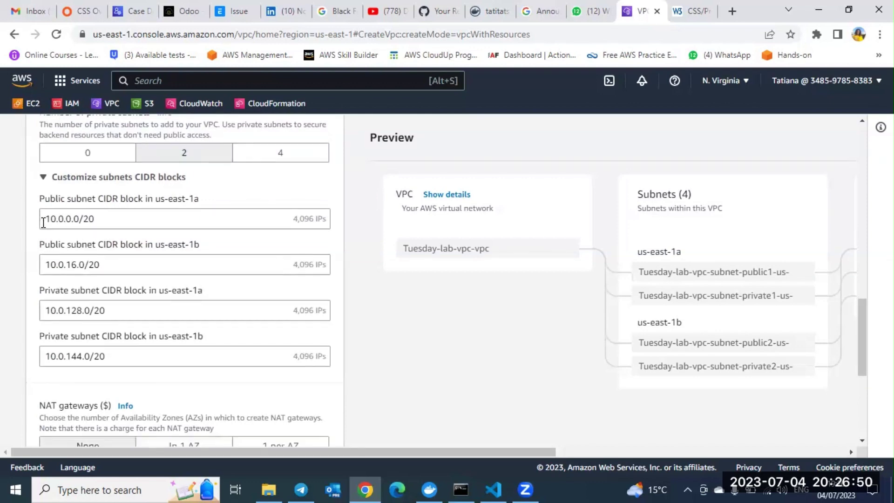
click(68, 219)
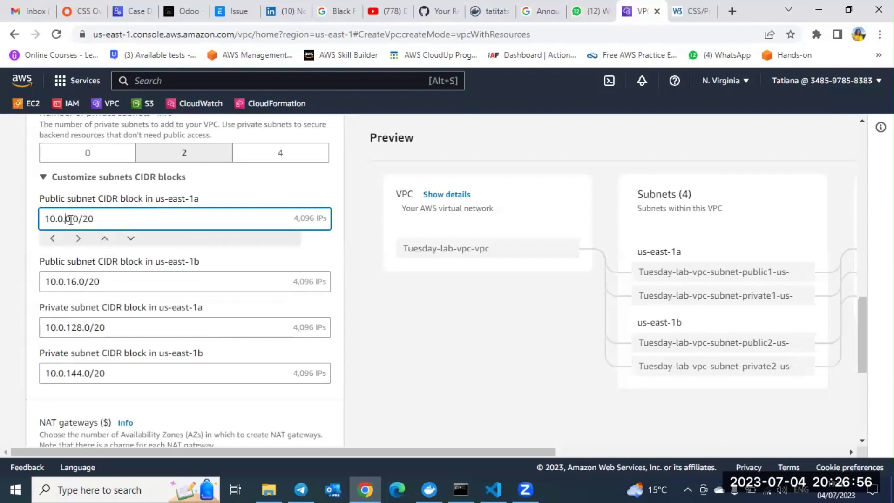
text(1)
click(160, 217)
key(BackSpace)
text(4)
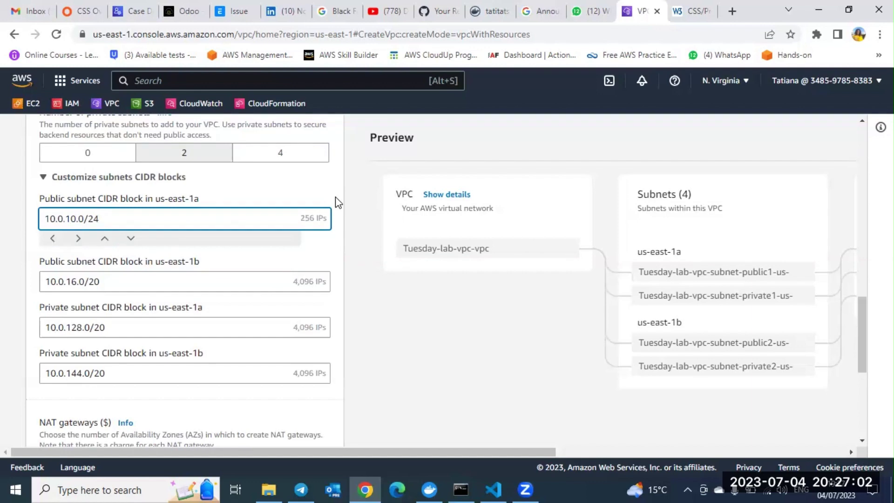
click(331, 241)
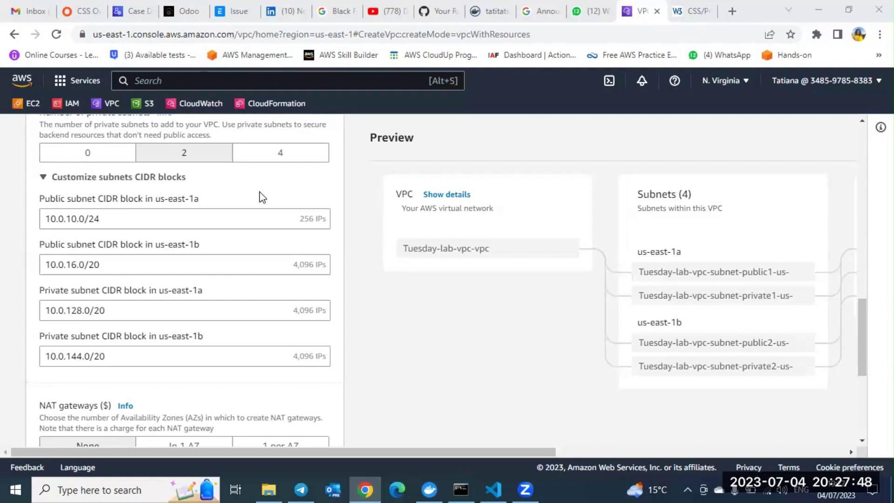
Review the zones available for the first availability zone and keep us-east-1a selected
scroll(263, 195, up, 5)
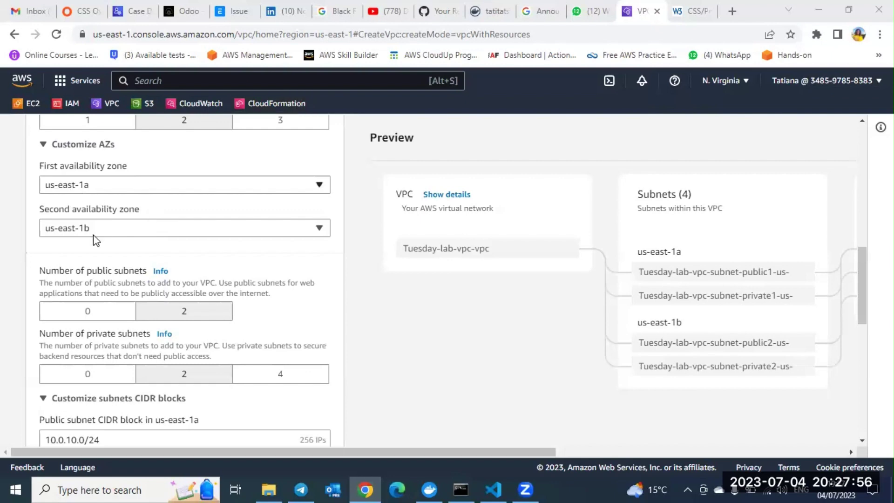
scroll(198, 228, up, 2)
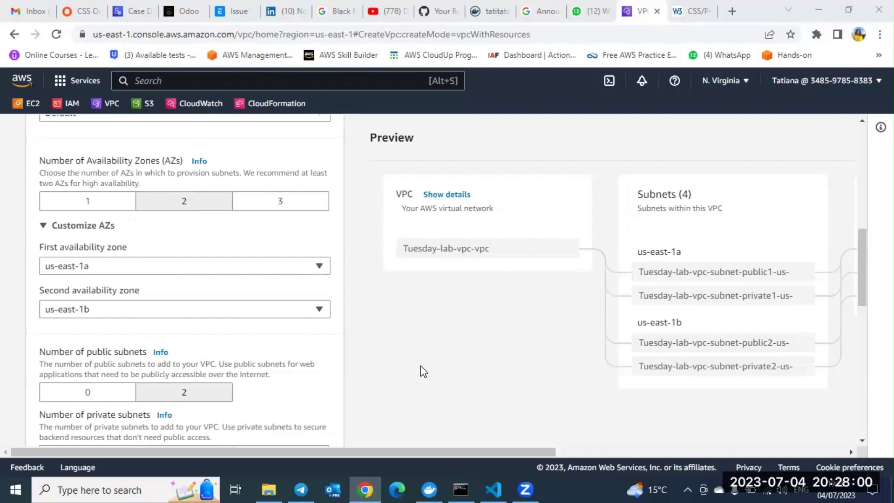
click(320, 266)
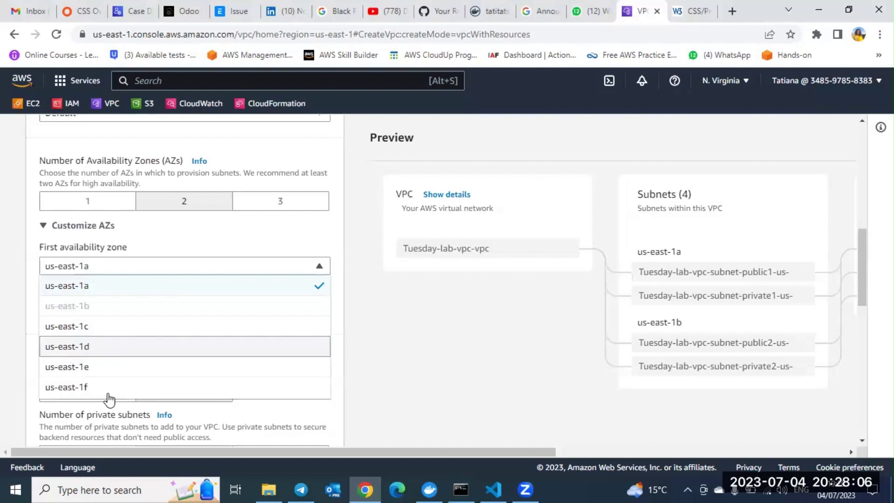
click(127, 293)
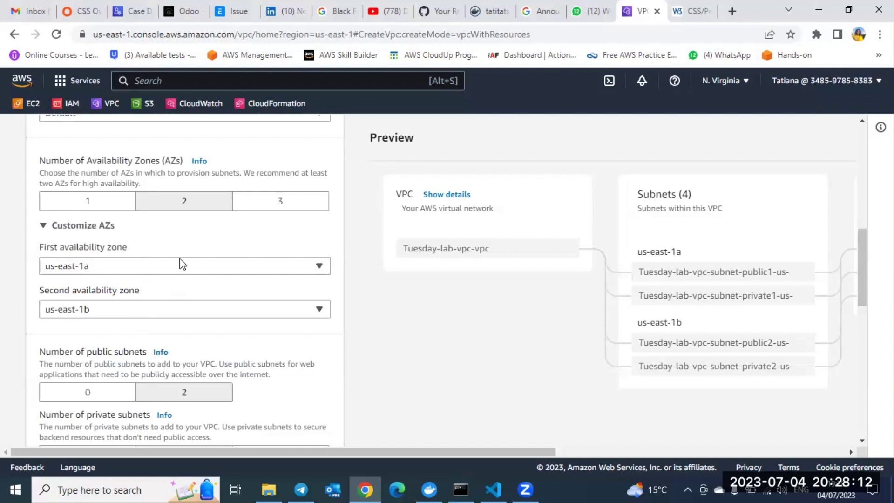
Set the public subnet CIDR block in us-east-1b to 10.0.20.0/24
scroll(182, 263, down, 1)
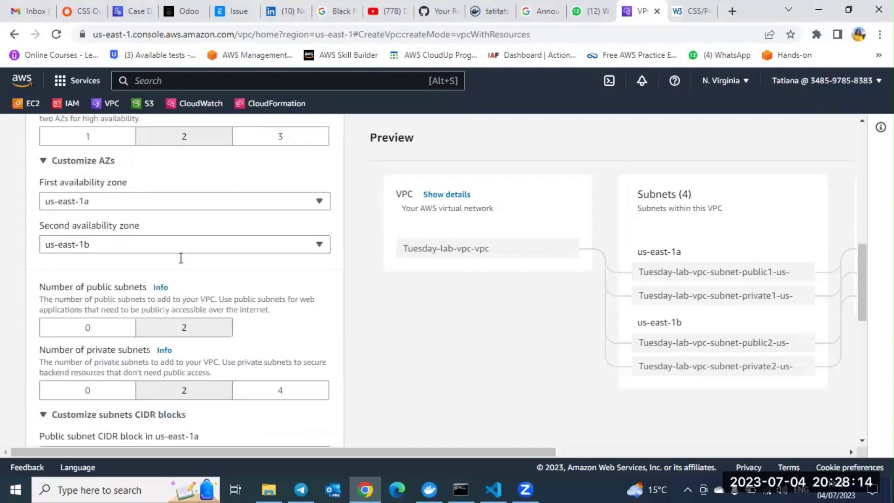
scroll(181, 258, down, 3)
scroll(130, 254, down, 2)
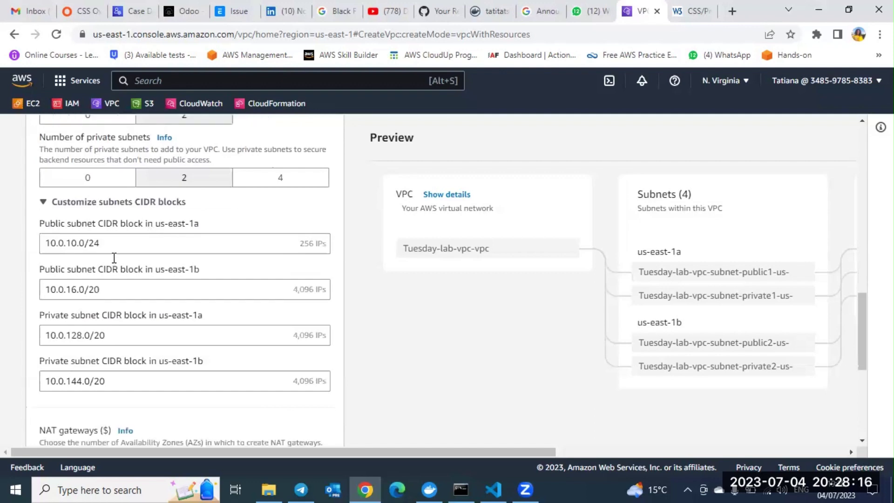
scroll(107, 228, down, 1)
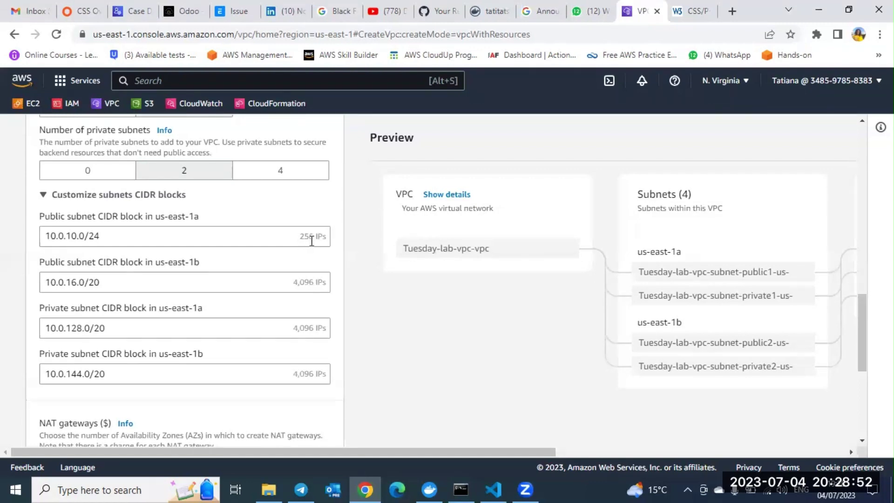
scroll(252, 249, down, 1)
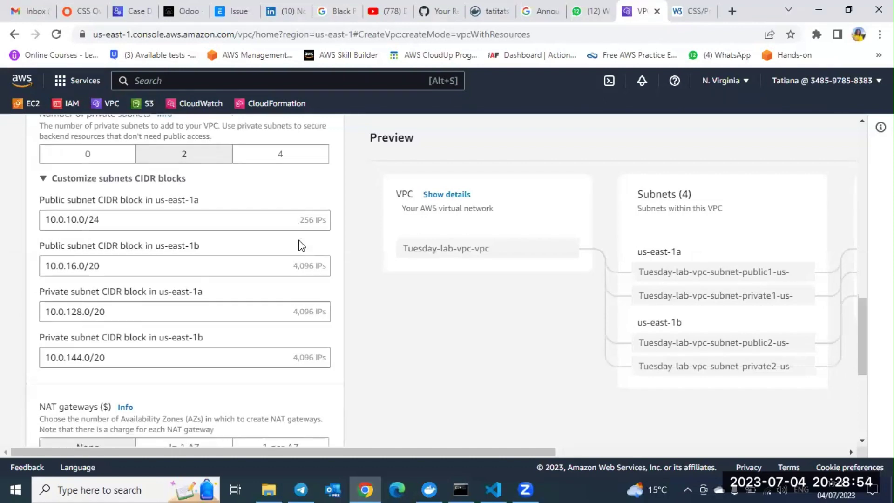
scroll(251, 241, down, 1)
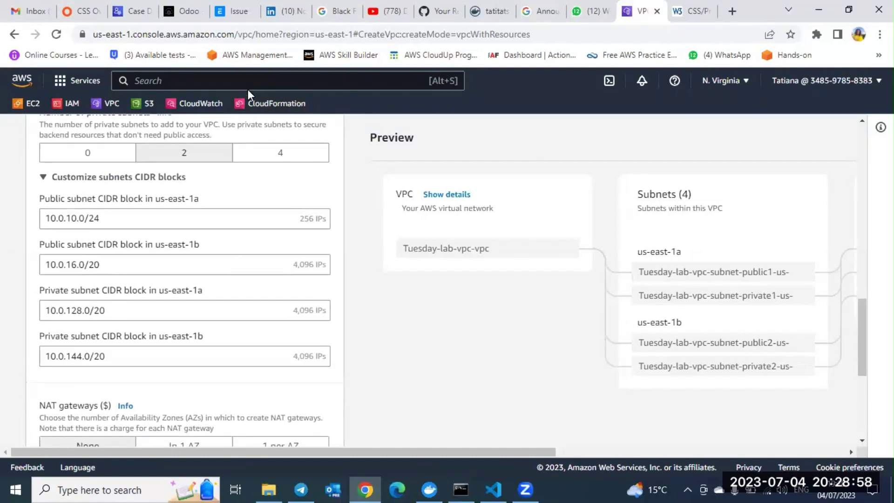
click(76, 265)
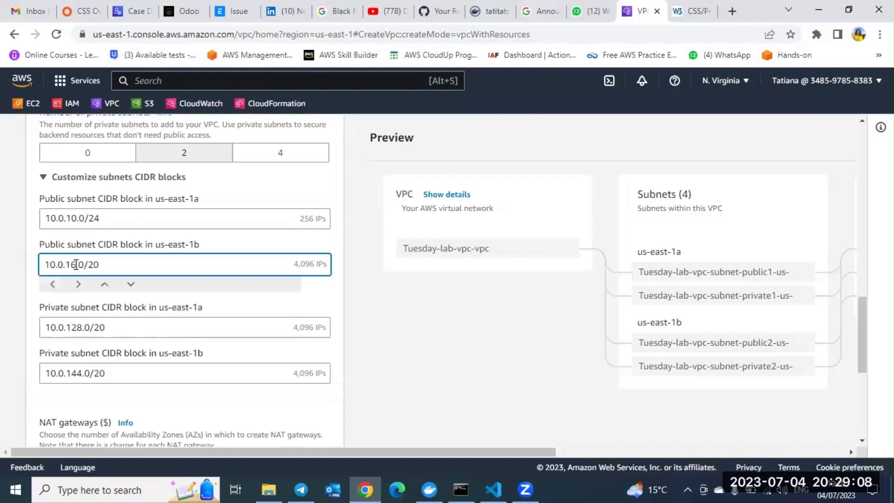
key(BackSpace)
key(BackSpace)
text(29)
key(BackSpace)
text(0)
key(BackSpace)
text(4)
click(321, 295)
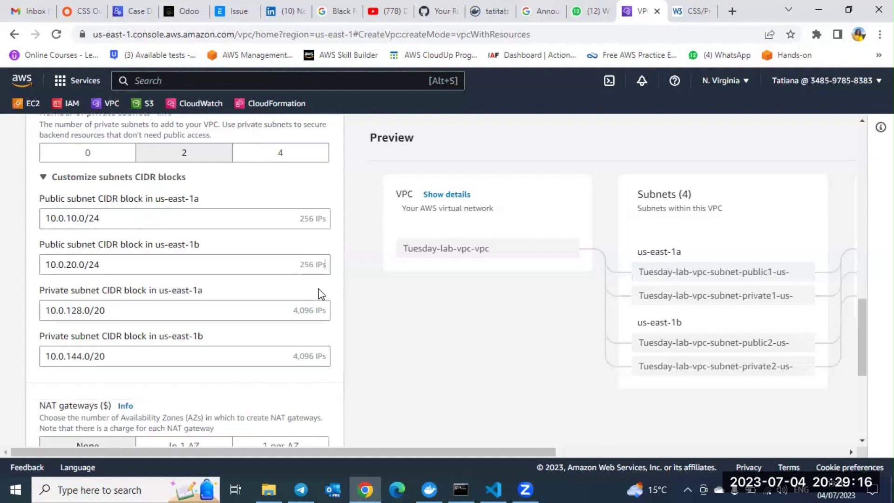
Set the private subnet CIDR block in us-east-1a to 10.0.100.0/24
scroll(293, 275, down, 1)
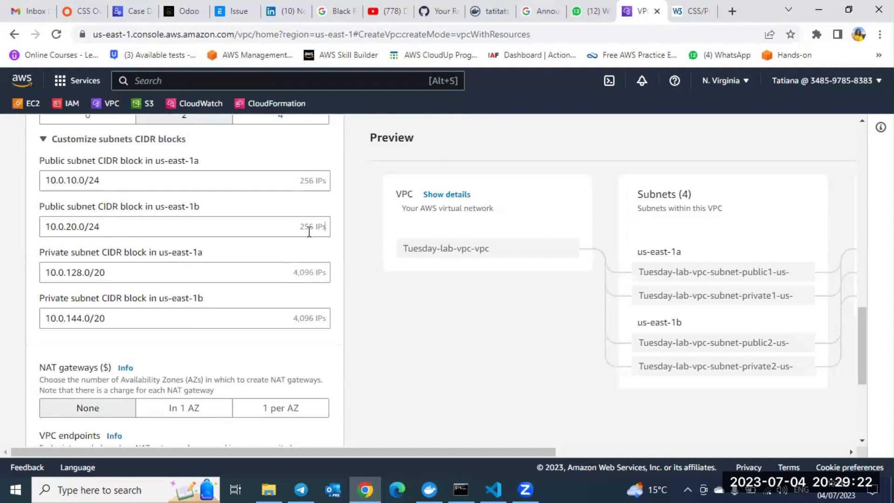
click(82, 272)
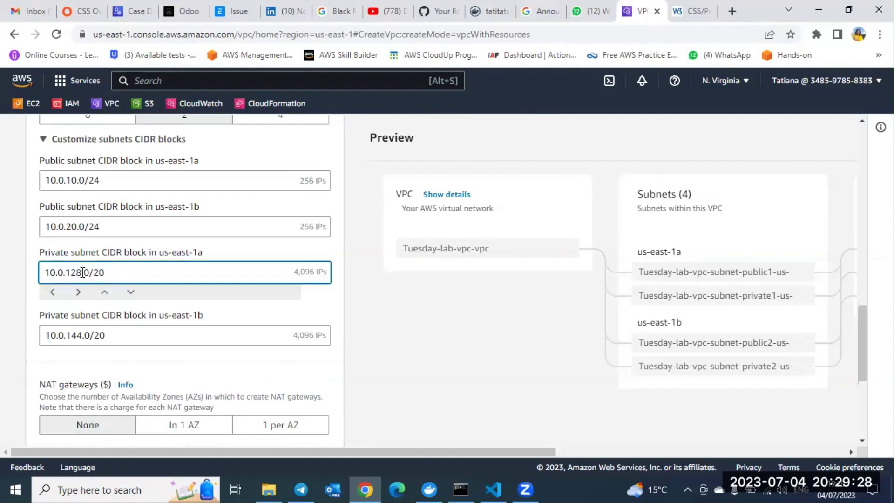
key(BackSpace)
key(BackSpace)
text(0-)
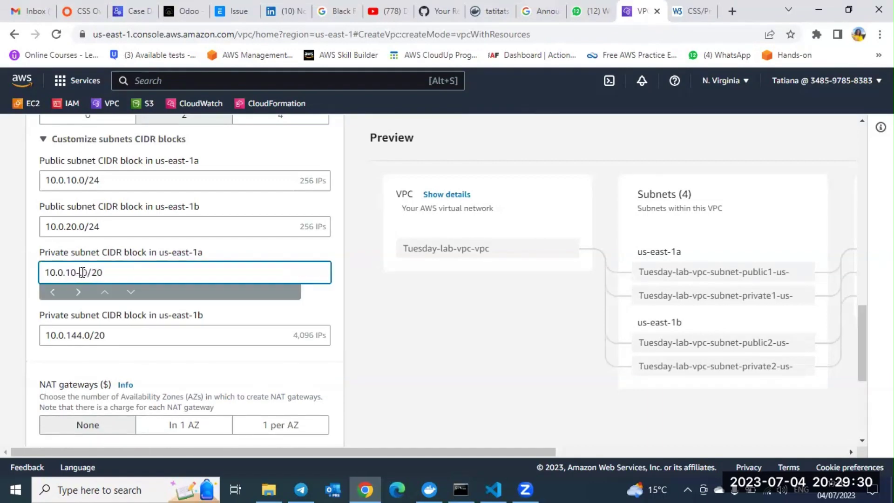
key(BackSpace)
text(.0)
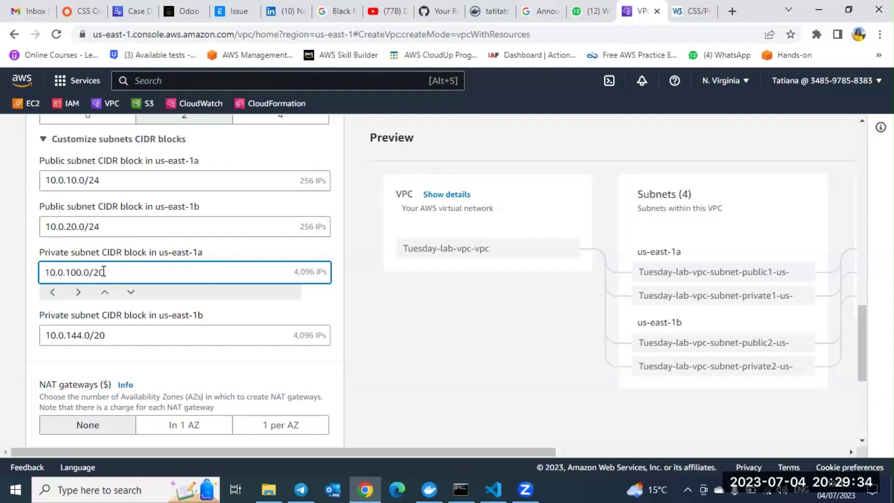
key(BackSpace)
text(4)
Set the private subnet CIDR block in us-east-1b to 10.0.200.0/24
click(81, 341)
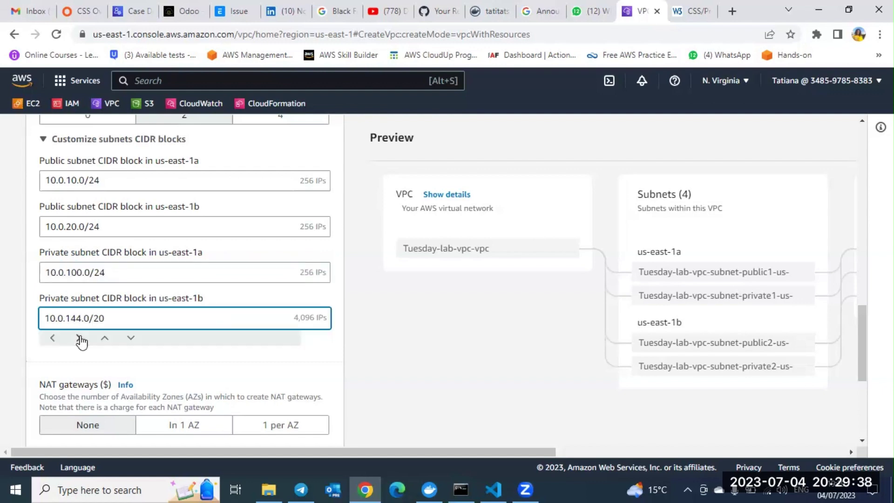
key(BackSpace)
key(BackSpace)
key(BackSpace)
text(200.)
click(110, 325)
key(BackSpace)
text(4)
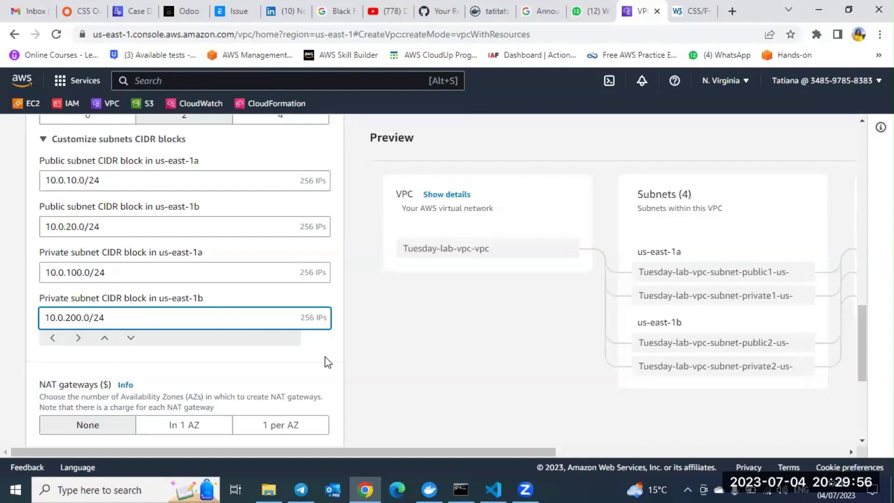
scroll(328, 363, down, 1)
scroll(331, 337, down, 1)
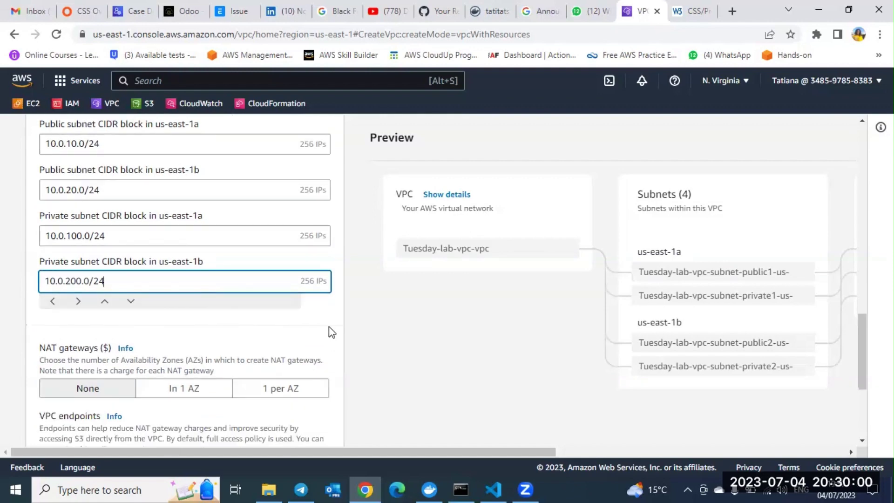
click(327, 120)
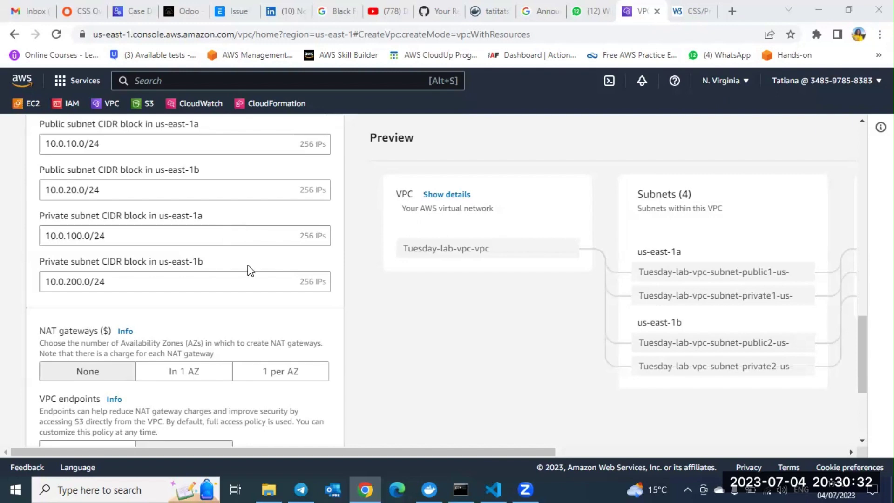
Review the zone, subnet, NAT gateway and endpoint settings, then examine the preview's subnets, route tables and network connections
scroll(250, 270, down, 1)
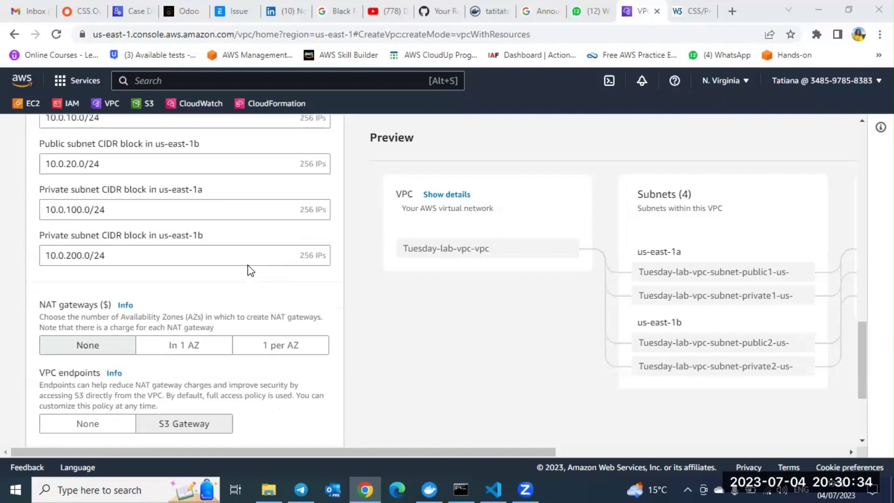
scroll(241, 166, up, 3)
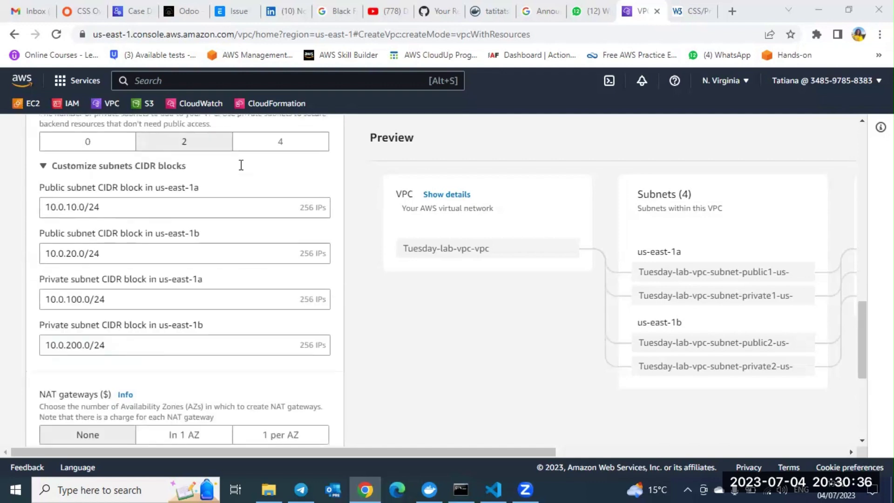
scroll(241, 165, up, 12)
scroll(241, 165, down, 4)
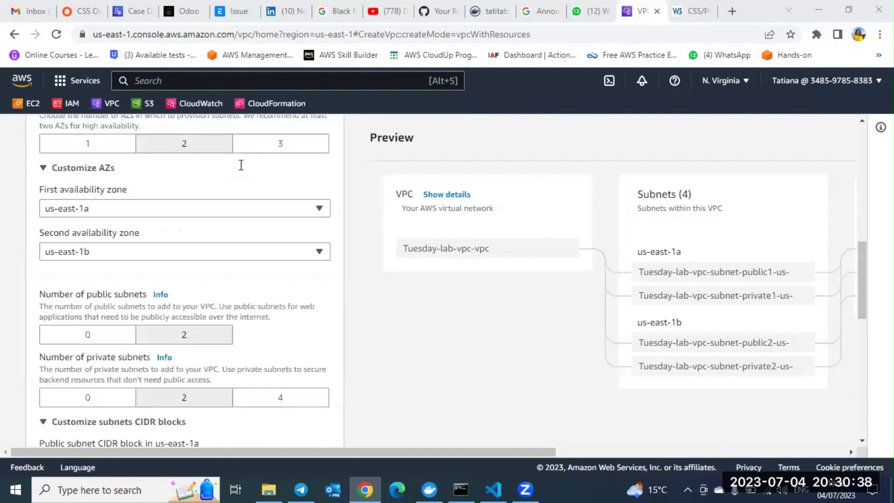
scroll(241, 166, down, 12)
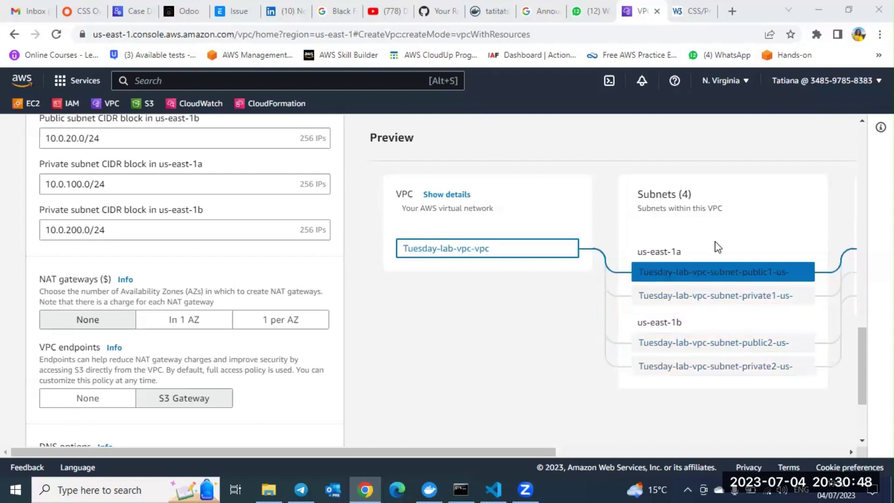
scroll(716, 245, right, 3)
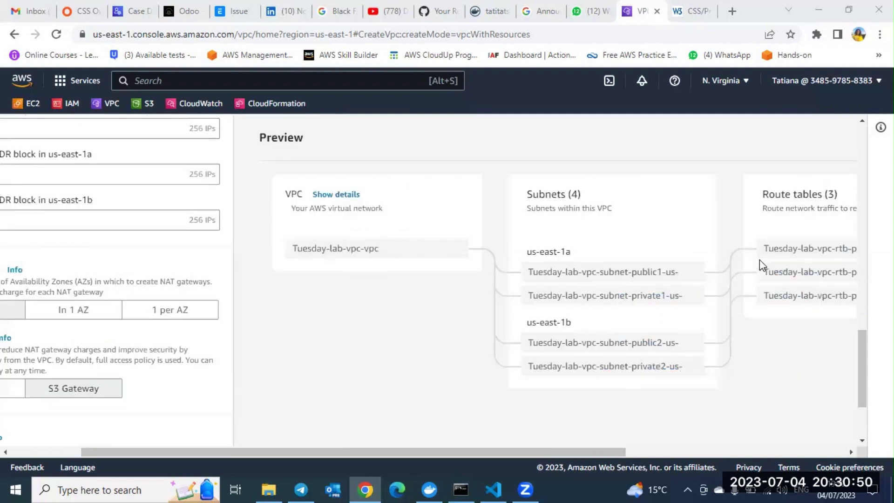
scroll(759, 258, right, 8)
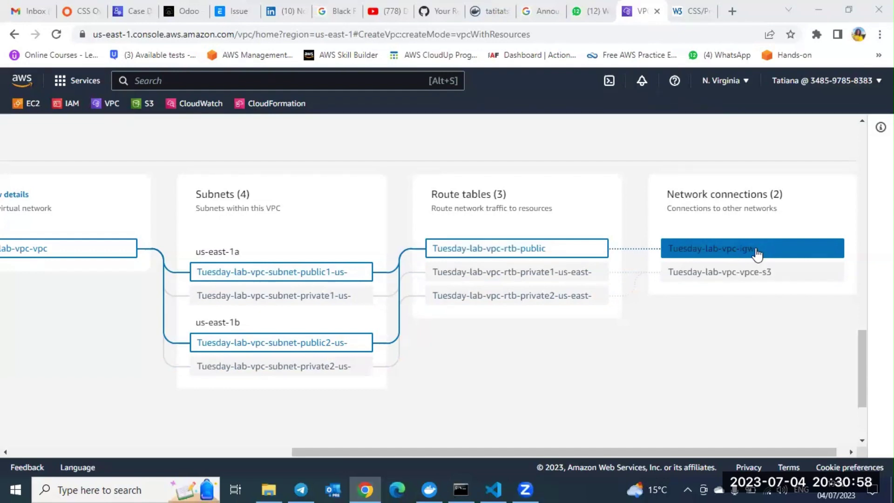
Set the NAT gateways option to In 1 AZ for the new VPC
scroll(752, 252, left, 2)
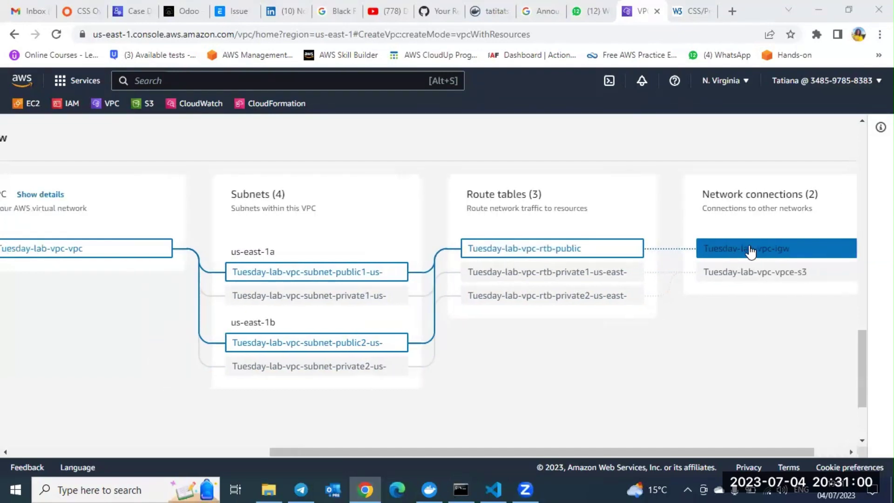
scroll(447, 309, left, 10)
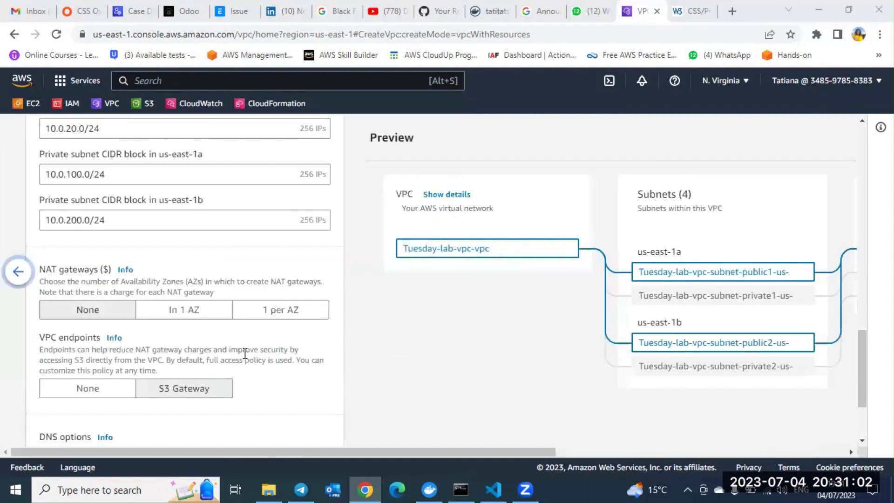
scroll(245, 352, down, 1)
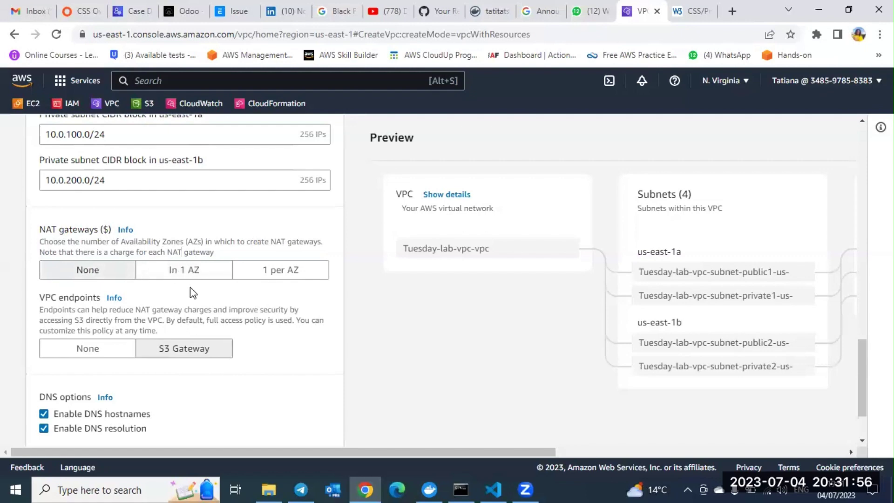
click(187, 271)
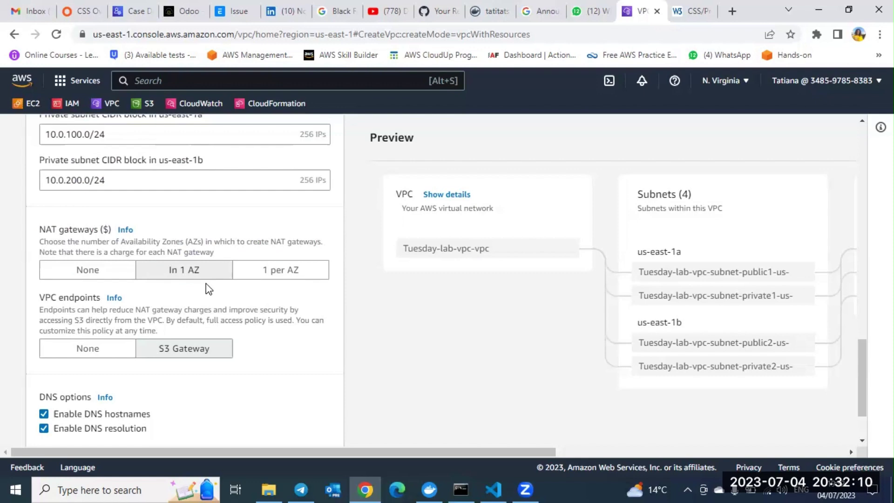
Examine in the preview how the private subnets and route tables connect to the Tuesday-lab-vpc-nat-public1-us-east-1a NAT gateway
scroll(209, 289, down, 1)
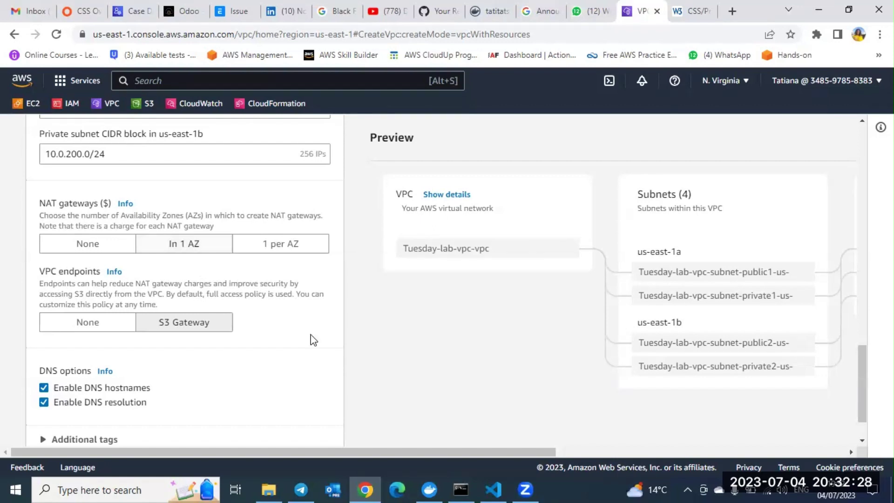
scroll(282, 367, down, 1)
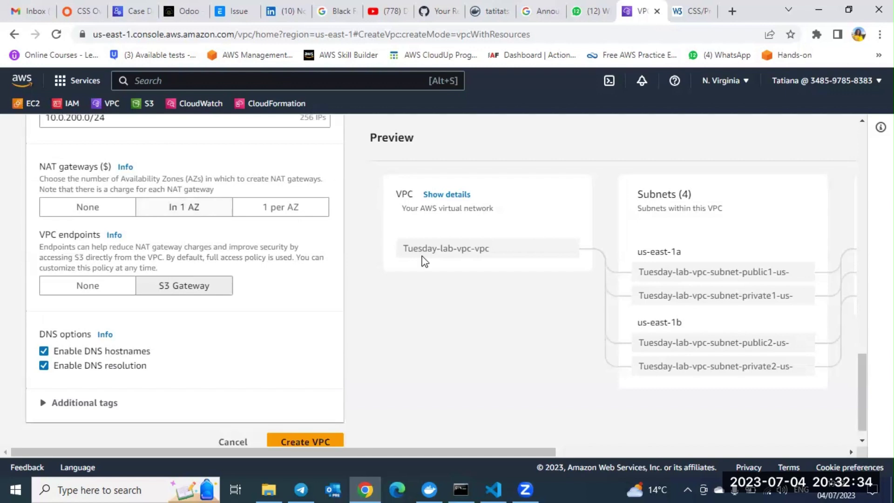
scroll(579, 298, right, 4)
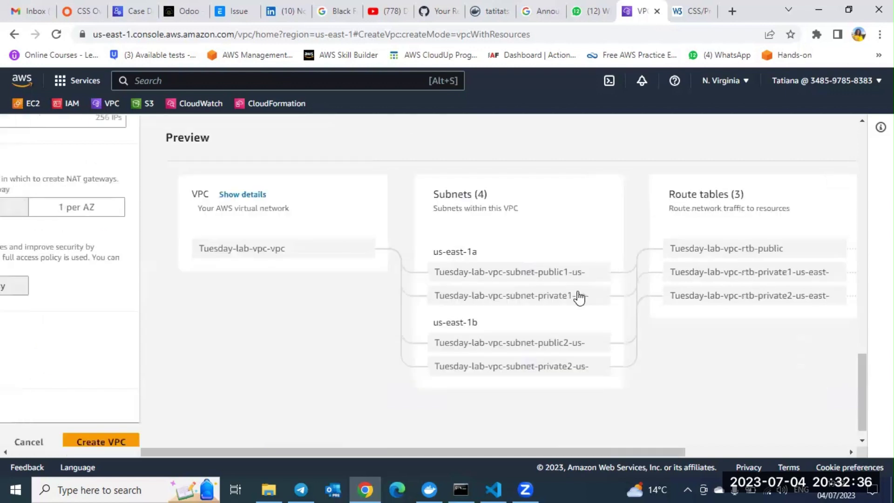
scroll(580, 297, right, 5)
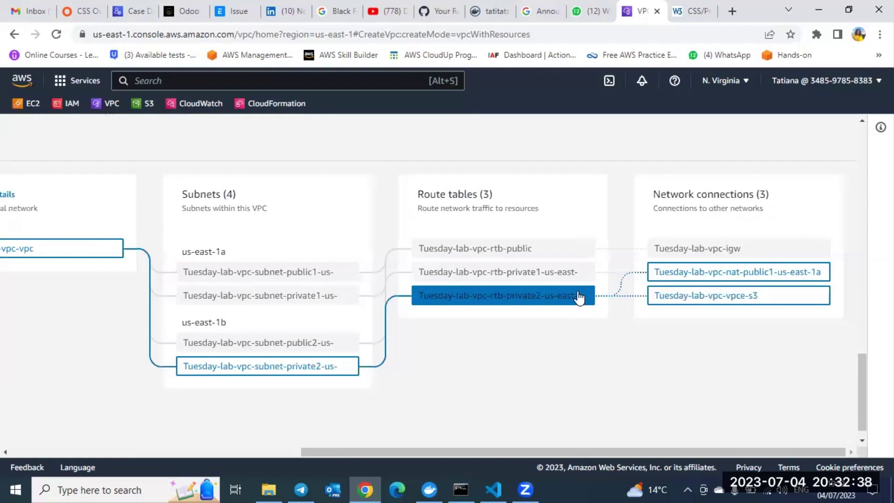
scroll(577, 297, left, 5)
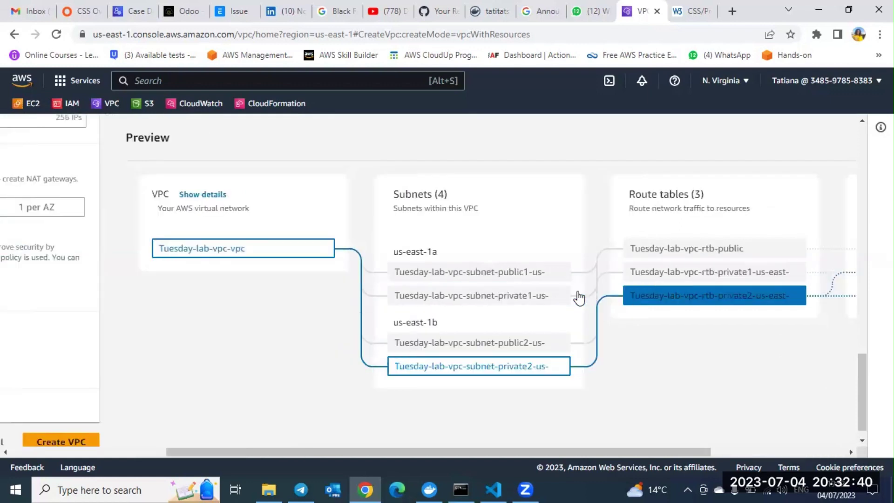
scroll(577, 296, right, 5)
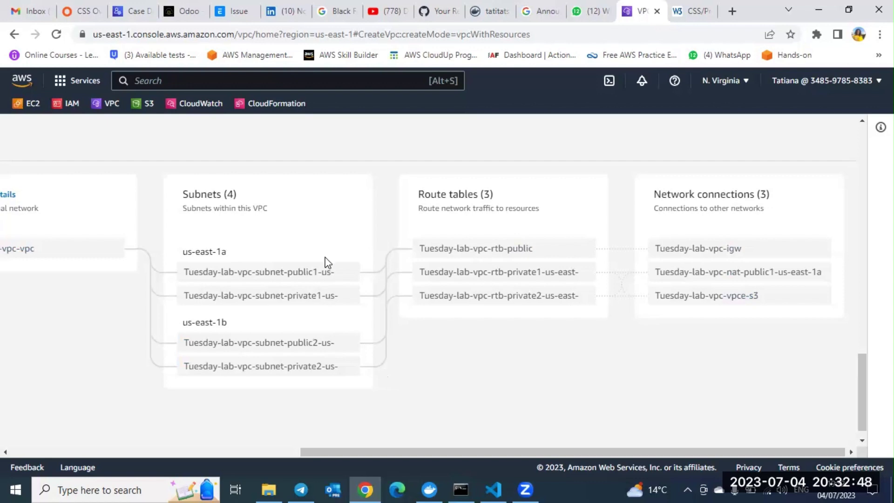
click(325, 271)
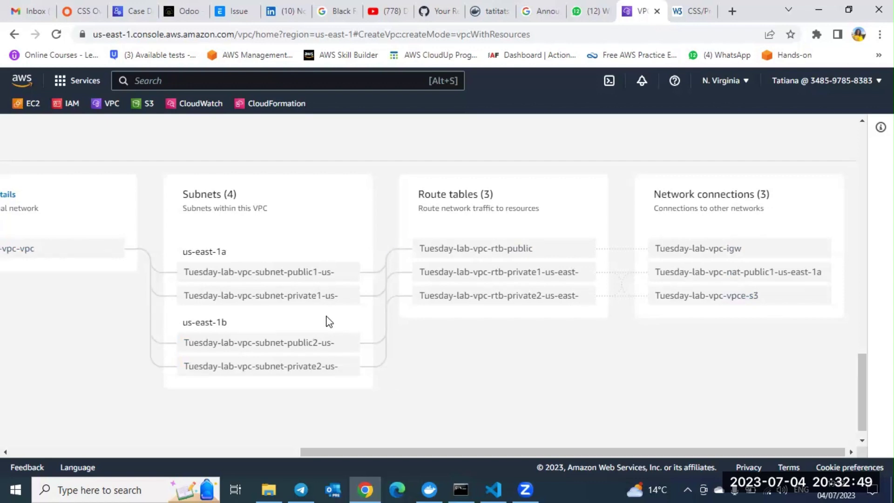
click(464, 356)
click(779, 273)
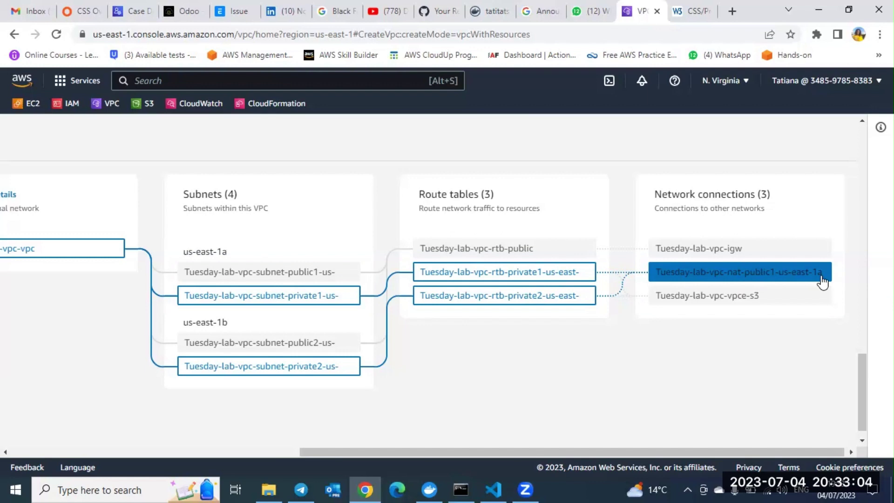
click(611, 342)
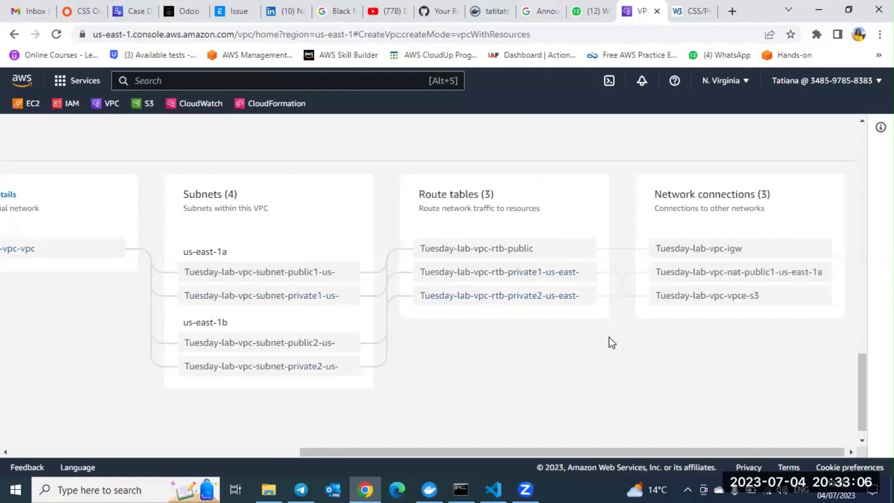
Trace the preview's links from the VPC through its subnets and route tables to the S3 endpoint
scroll(612, 342, left, 3)
scroll(611, 342, right, 1)
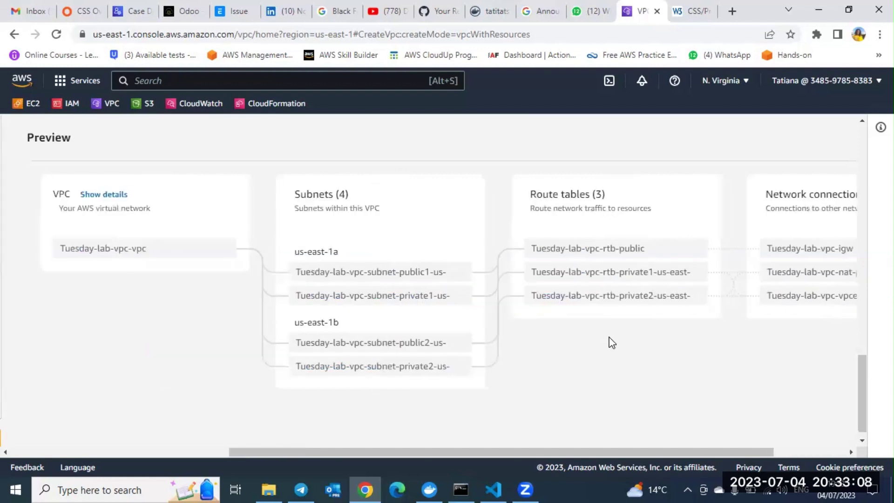
scroll(611, 342, right, 1)
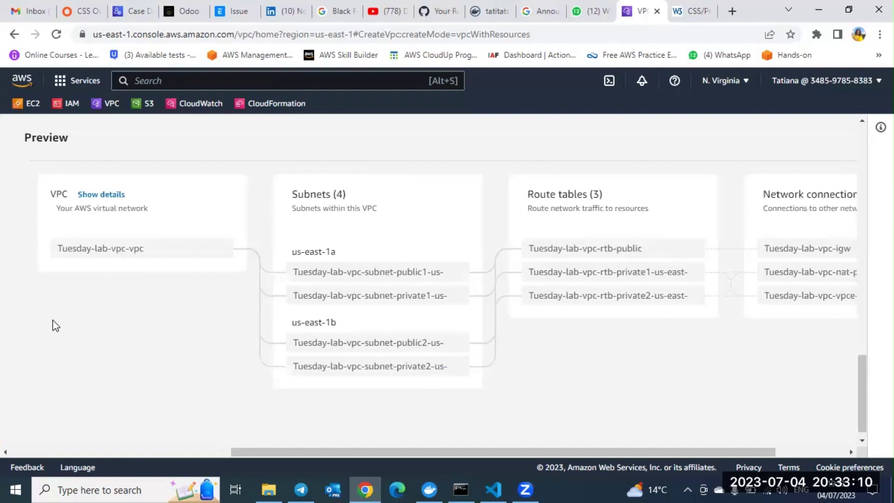
click(132, 249)
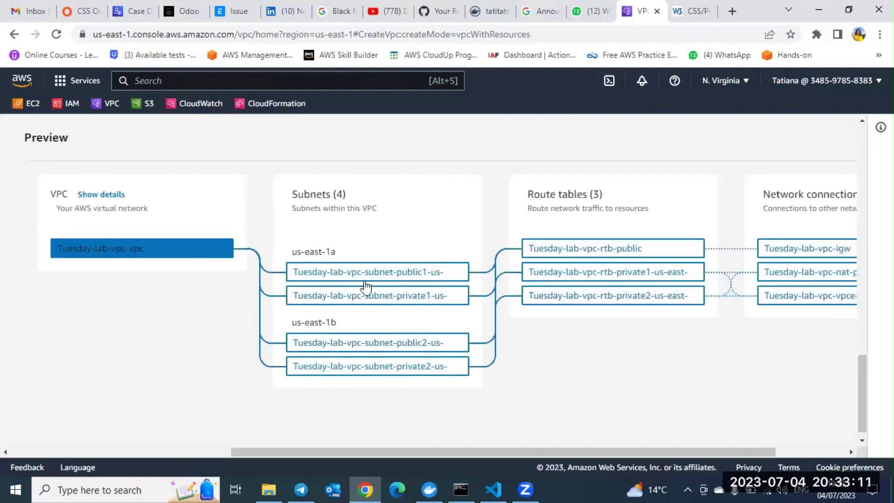
click(387, 390)
click(619, 254)
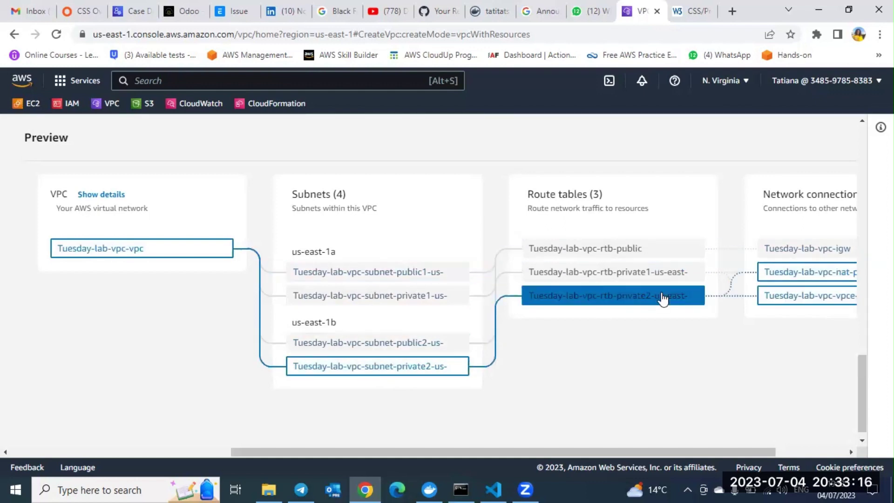
scroll(748, 275, right, 2)
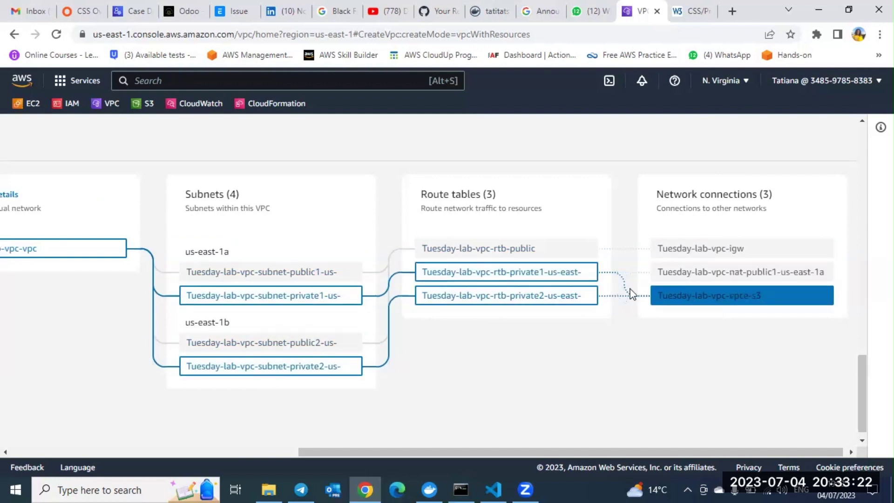
Create the VPC with the configured subnets, NAT gateway, S3 Gateway endpoint and DNS options
scroll(632, 295, left, 8)
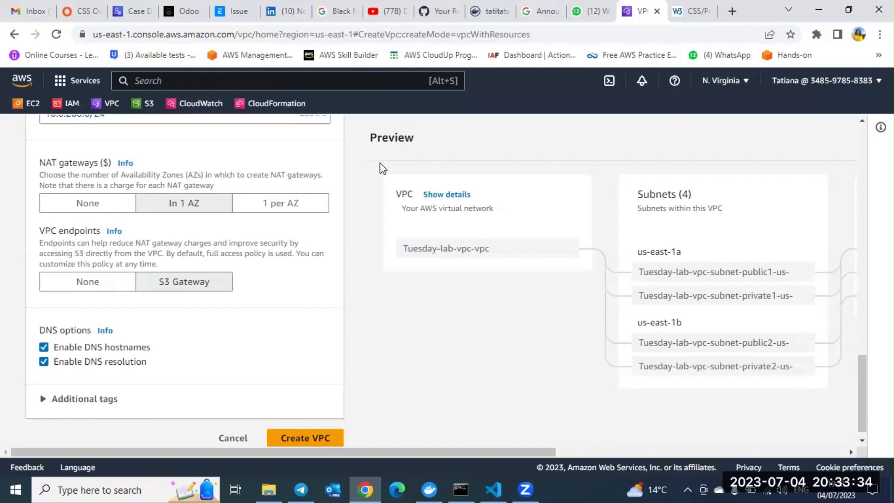
scroll(262, 298, down, 1)
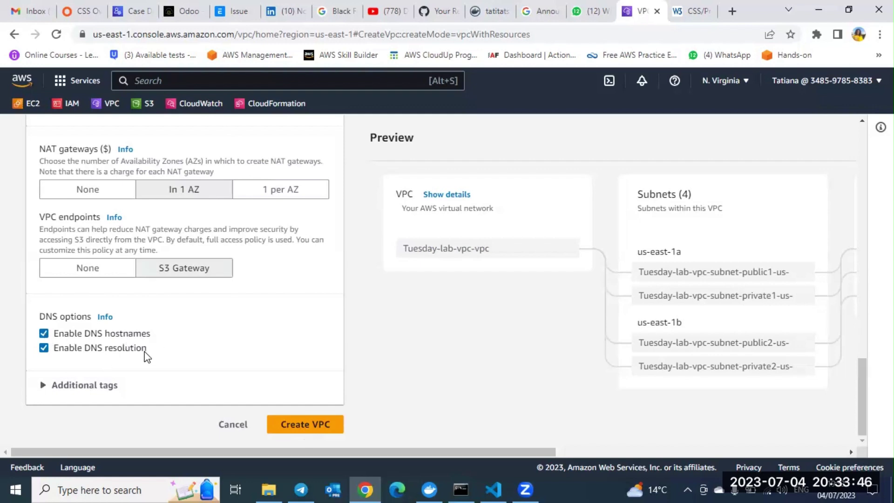
click(298, 425)
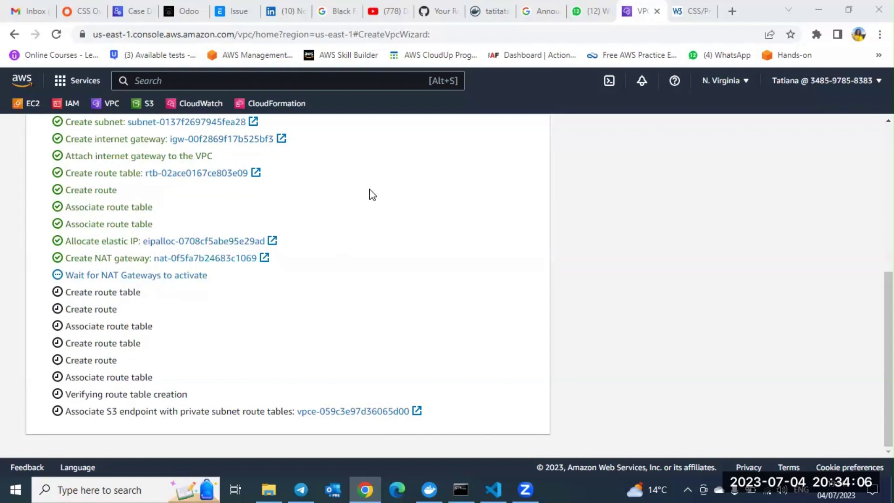
Monitor the Create VPC workflow through NAT gateway activation, route table creation and S3 endpoint association
scroll(369, 195, up, 2)
scroll(116, 186, up, 2)
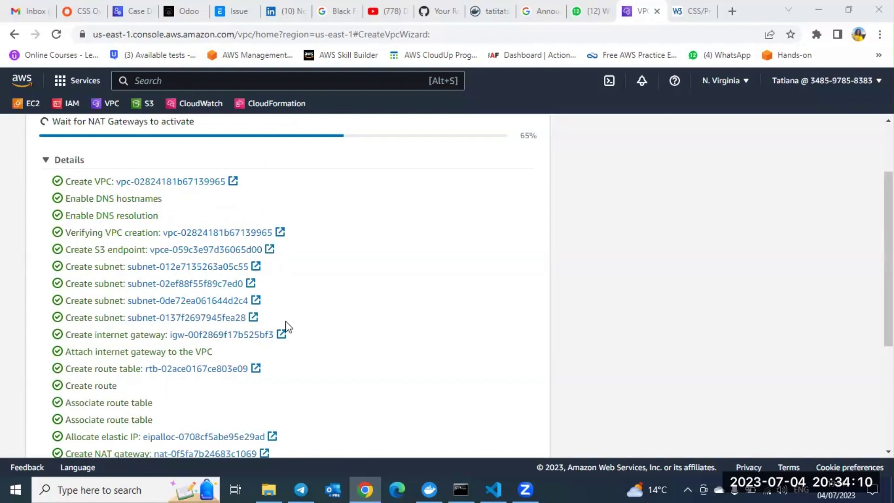
scroll(288, 326, down, 4)
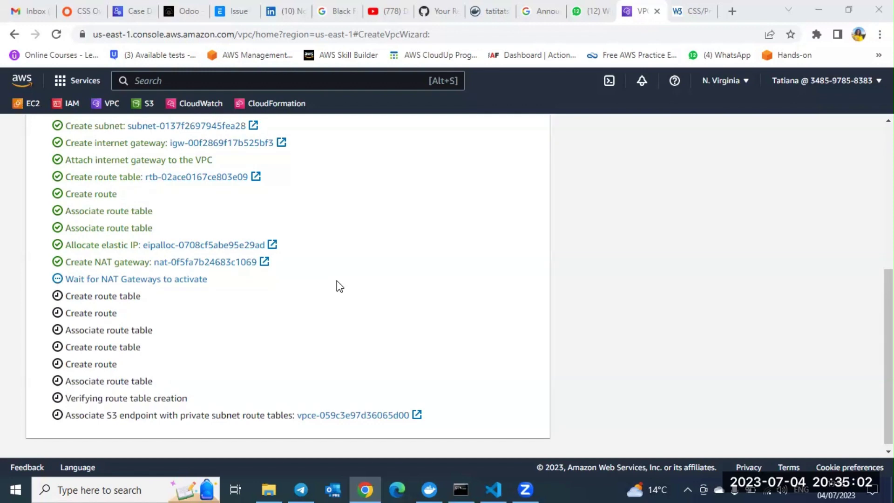
scroll(339, 286, down, 1)
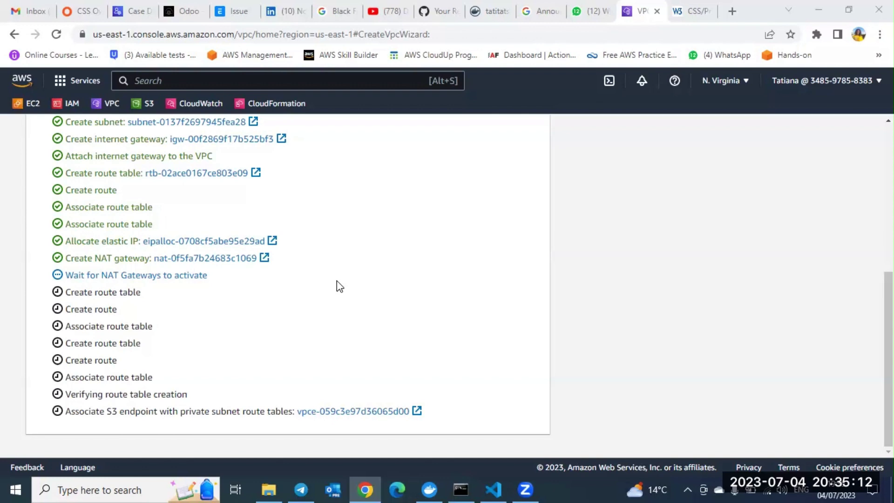
scroll(335, 286, up, 3)
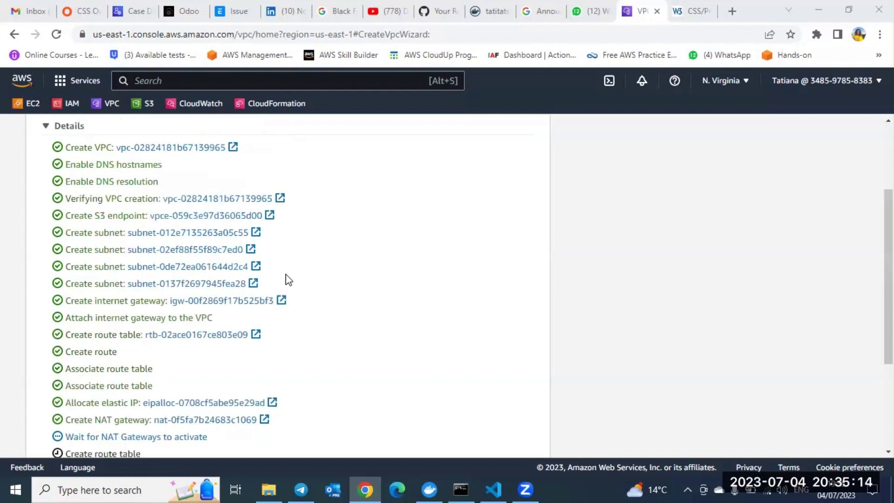
scroll(289, 280, up, 3)
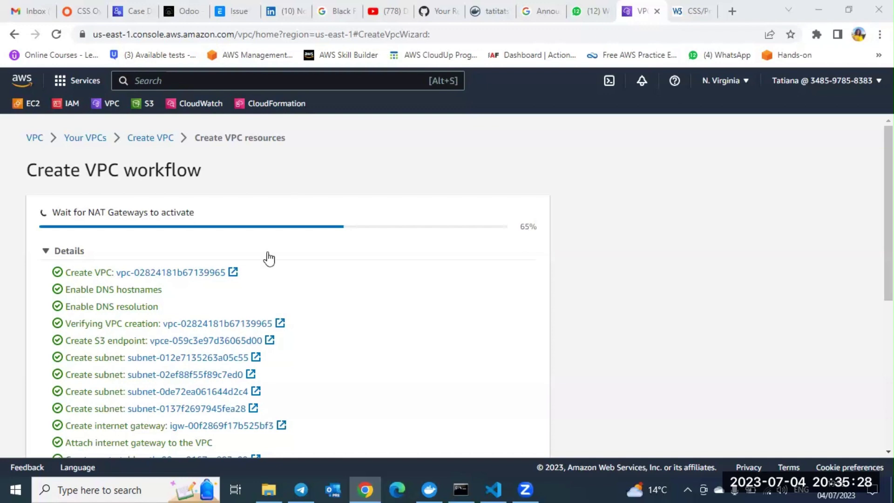
scroll(269, 259, down, 2)
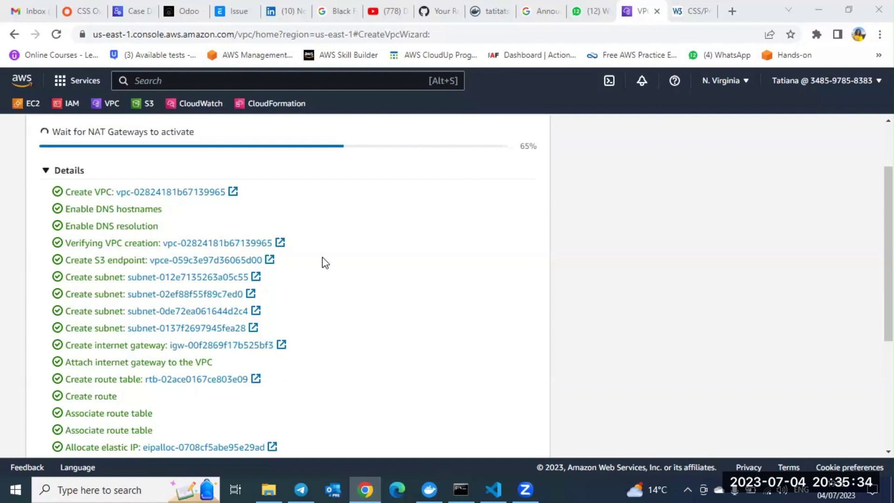
scroll(322, 257, up, 1)
scroll(354, 261, up, 2)
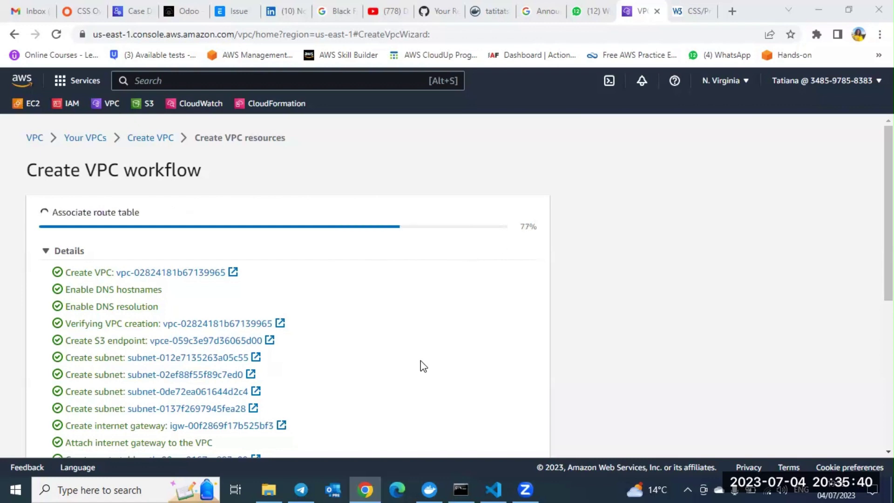
scroll(420, 361, down, 1)
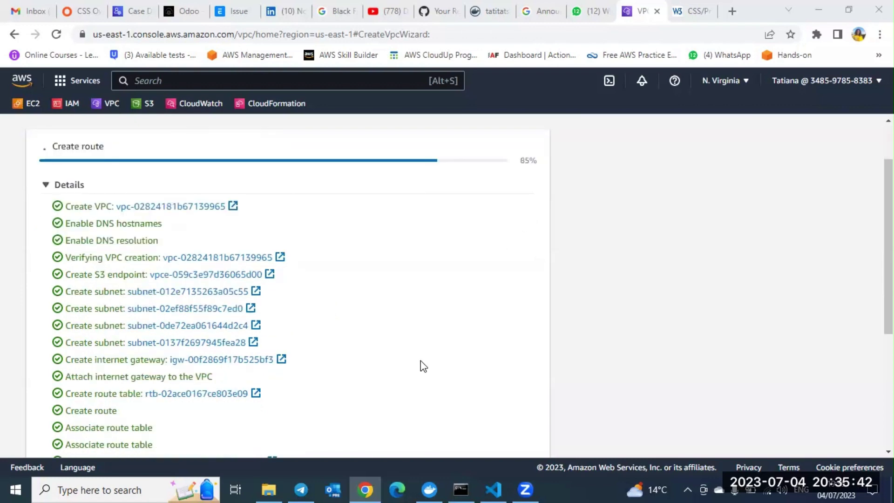
scroll(253, 401, down, 5)
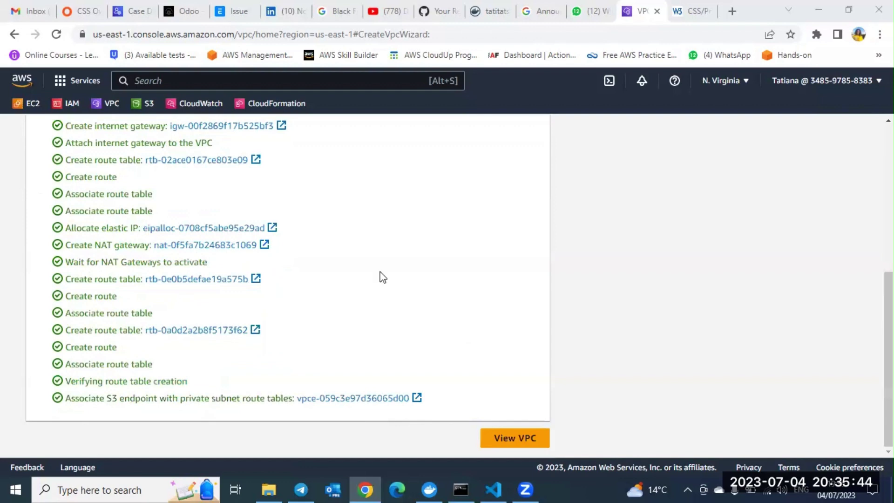
scroll(380, 273, up, 6)
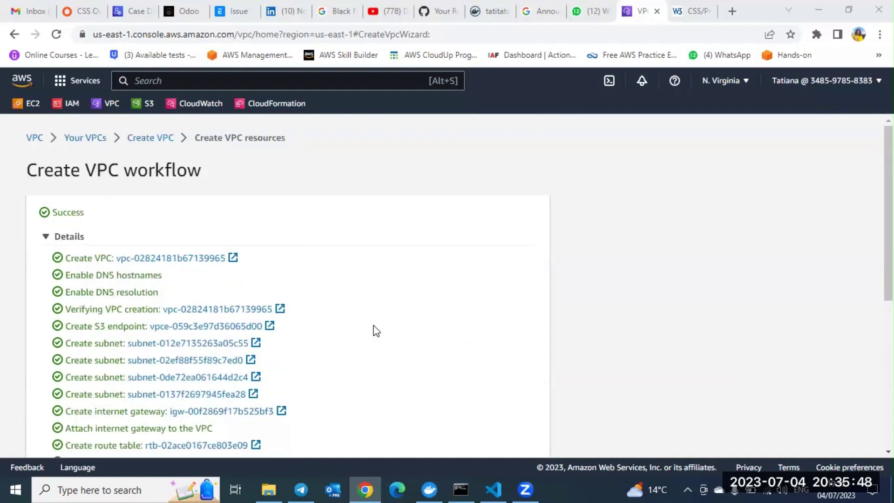
Open the details of the newly created VPC and display its CIDRs
scroll(376, 330, down, 6)
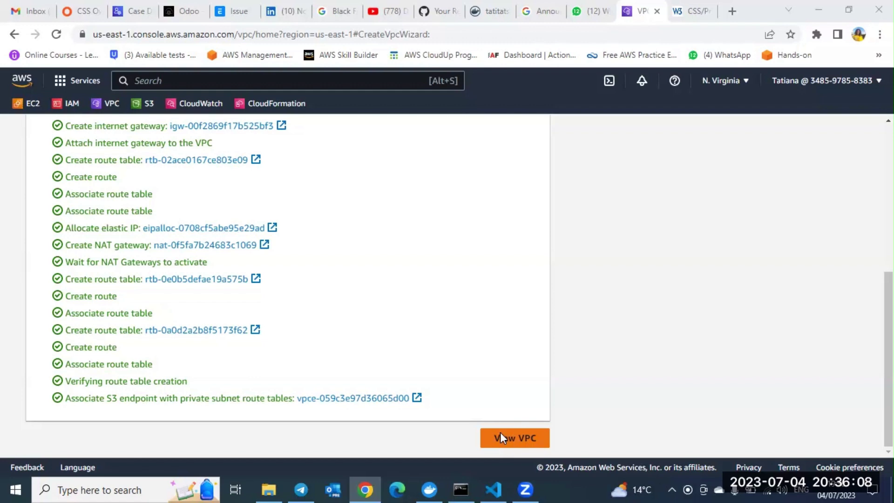
click(501, 439)
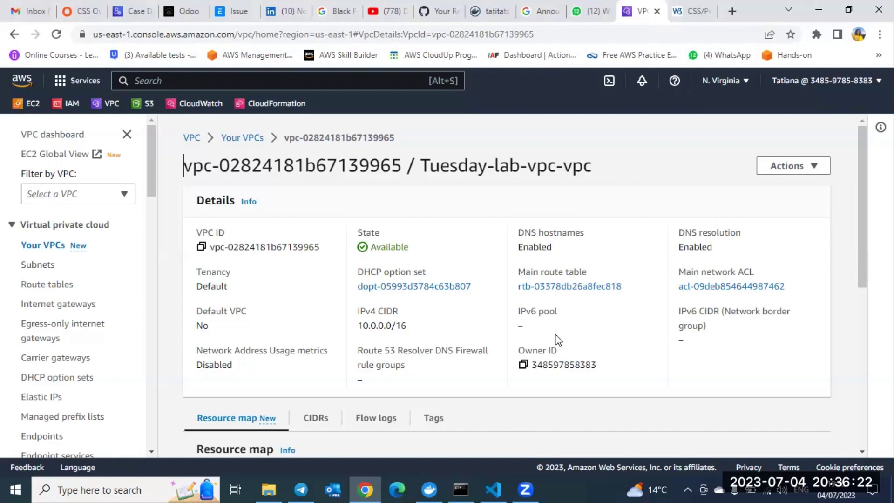
scroll(559, 340, down, 2)
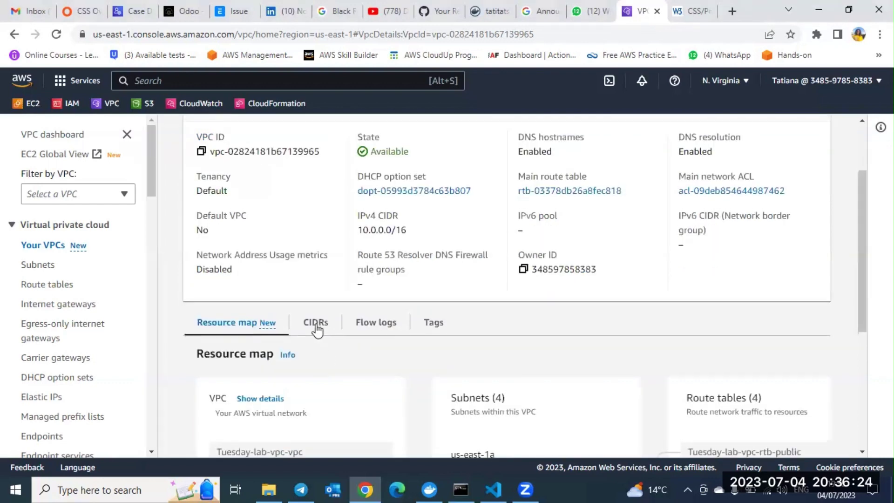
click(317, 326)
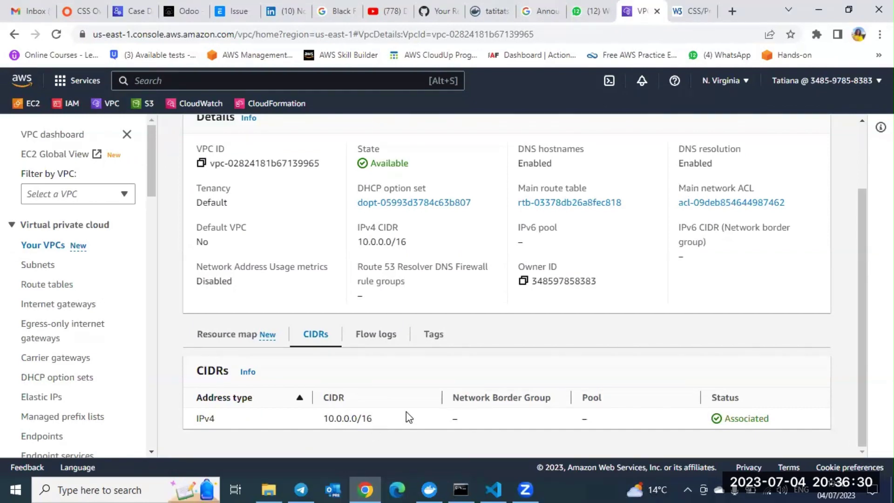
Review the new VPC's details and CIDR association, including its DNS settings, main route table and main network ACL
scroll(406, 412, up, 1)
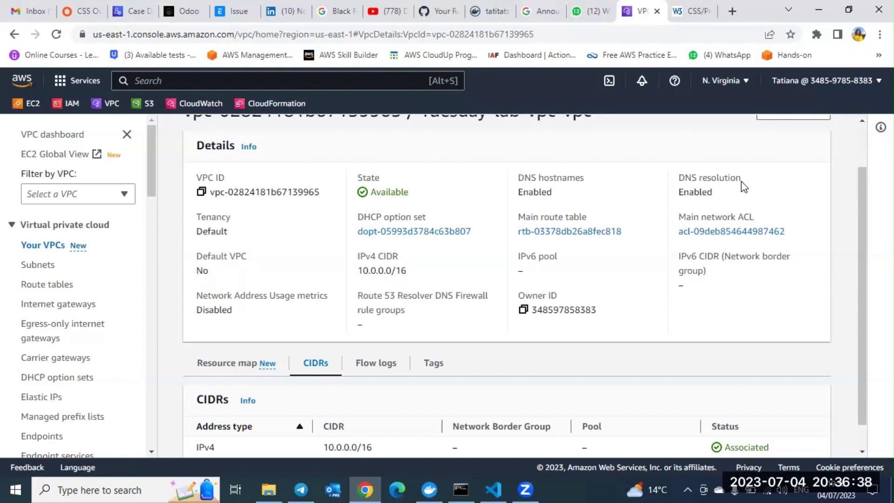
scroll(639, 252, down, 1)
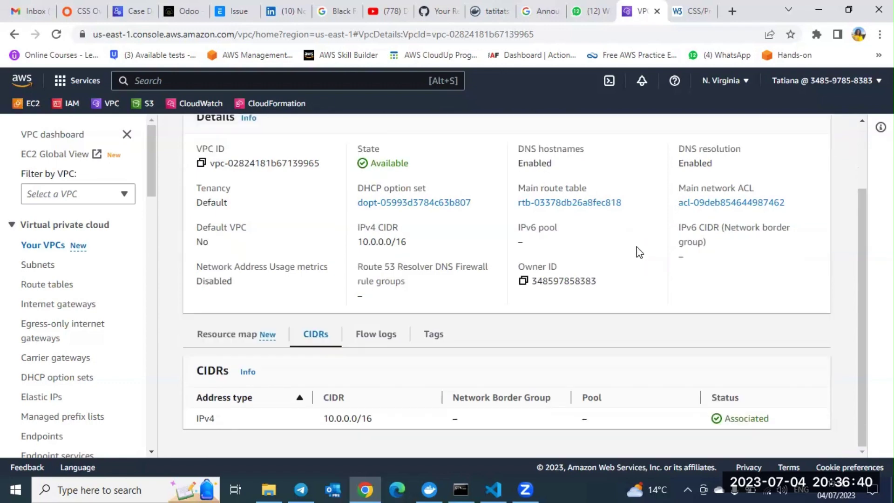
scroll(372, 260, up, 3)
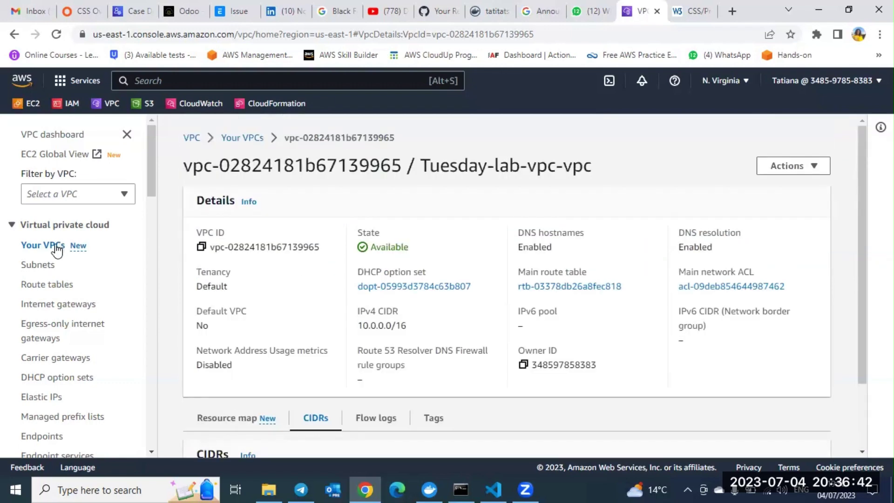
Display the subnets list, enlarging the table area and widening the Name column to read the full Tuesday-lab-vpc subnet names
click(56, 247)
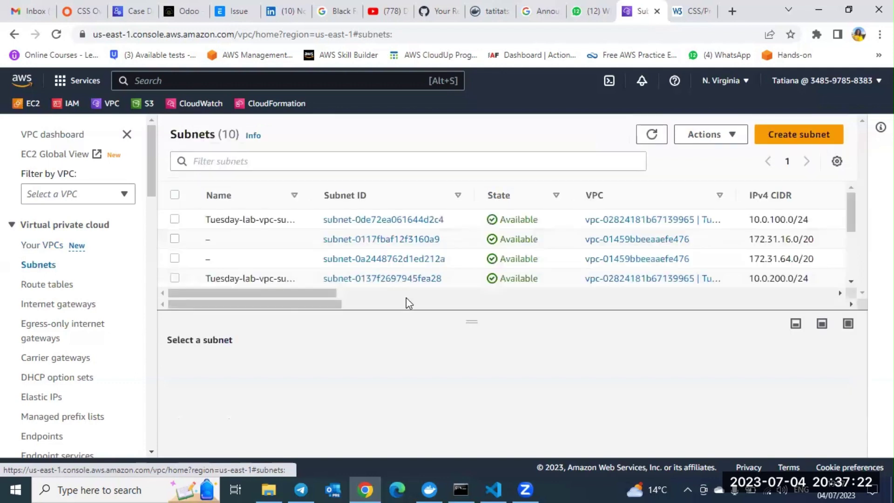
drag(471, 322, 477, 394)
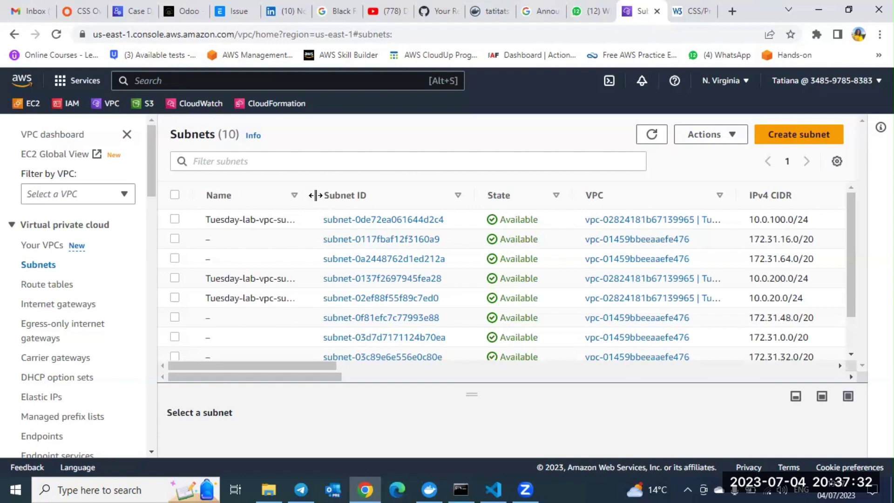
drag(313, 195, 436, 195)
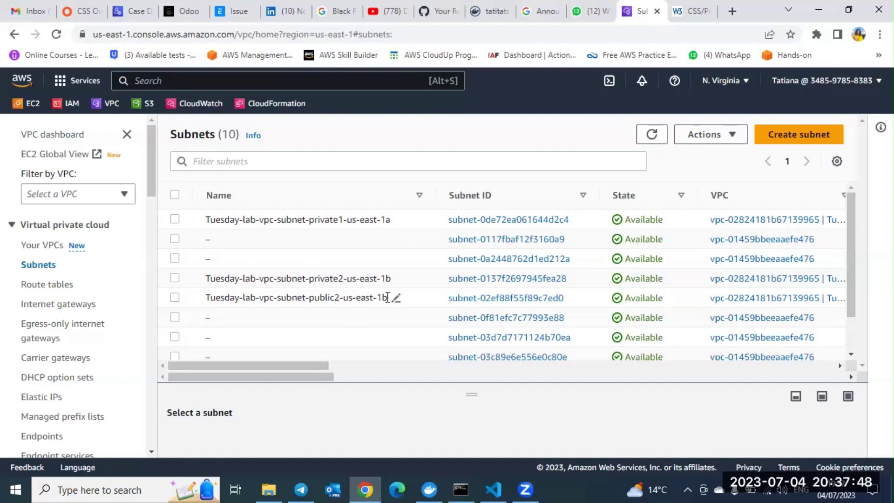
scroll(388, 297, down, 1)
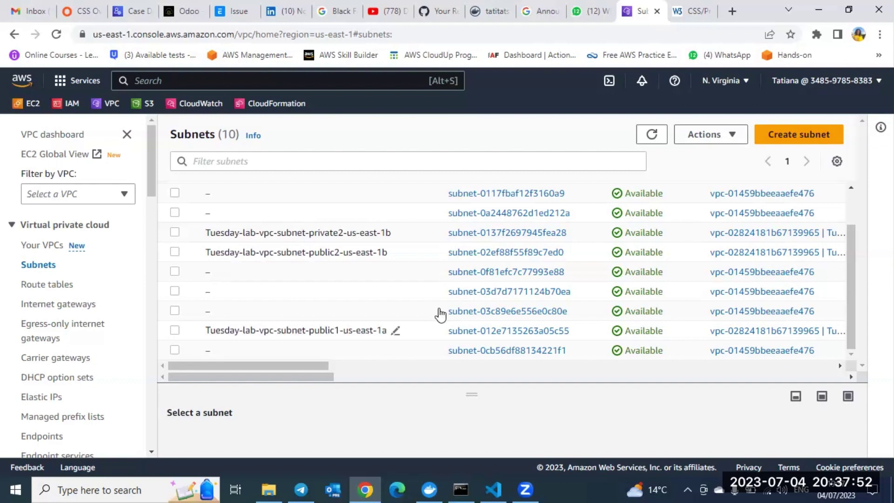
scroll(439, 313, right, 1)
scroll(439, 314, left, 1)
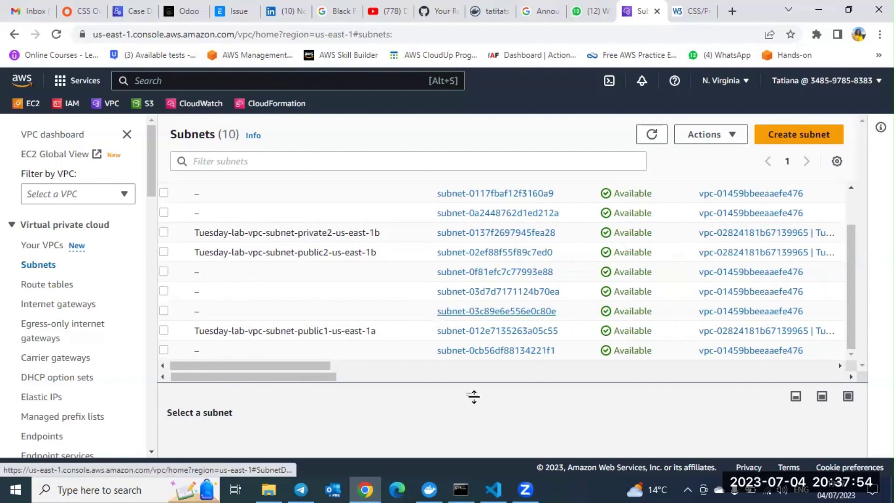
scroll(475, 396, up, 1)
drag(475, 395, 469, 377)
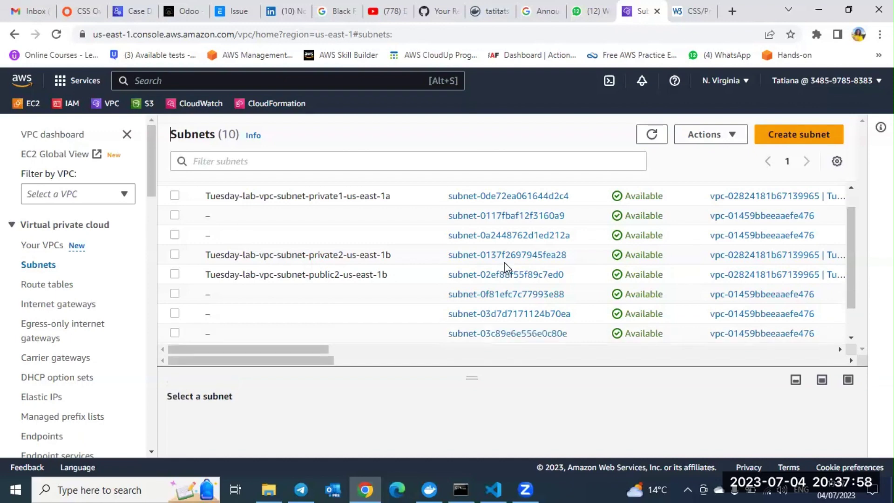
scroll(504, 265, right, 1)
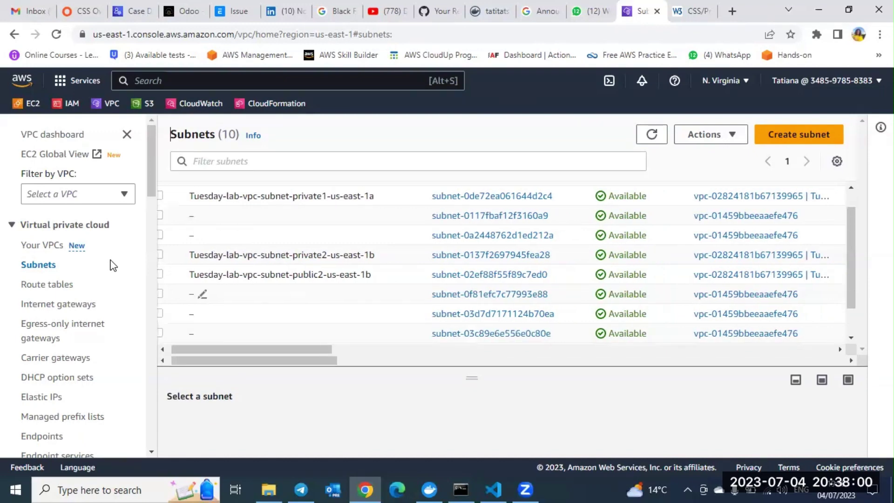
Inspect the routes of the Tuesday-lab-vpc-rtb-public route table, viewing them in the route editor without saving changes
click(40, 284)
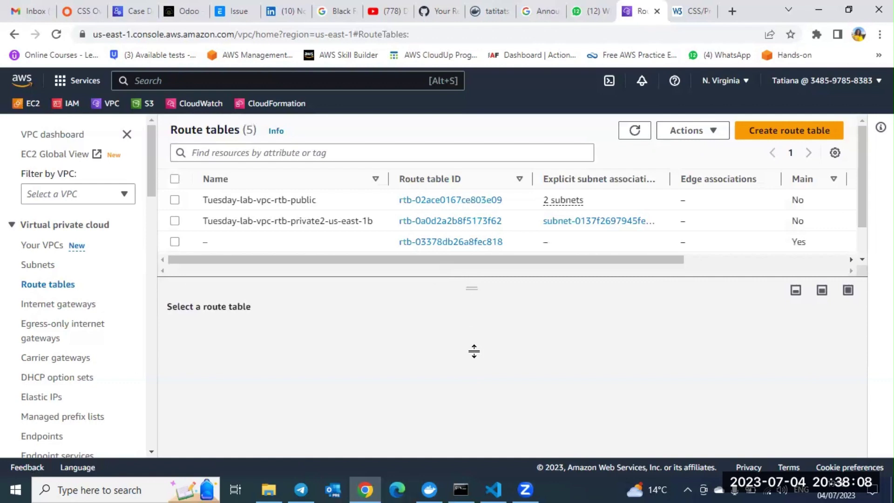
drag(474, 351, 474, 351)
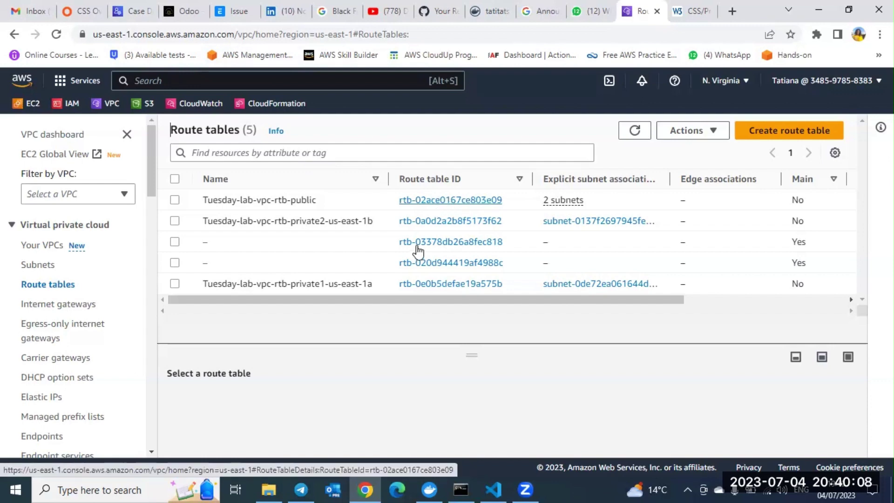
click(433, 200)
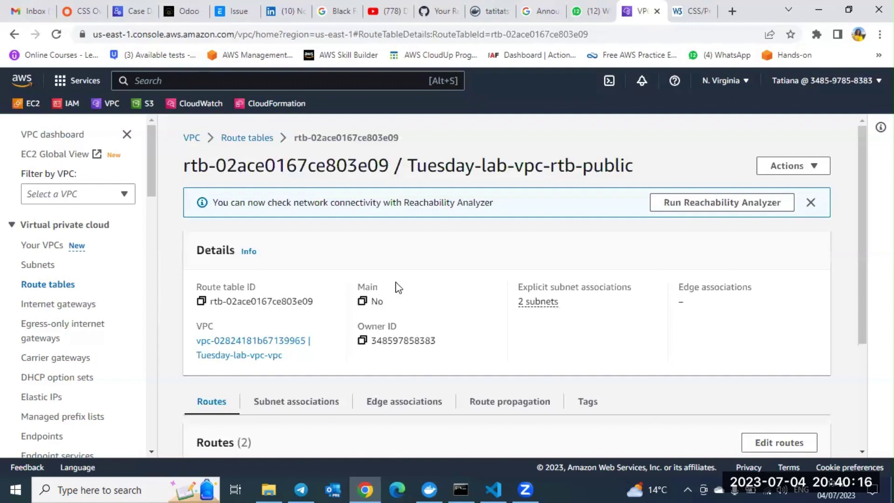
scroll(398, 287, down, 2)
scroll(397, 287, down, 1)
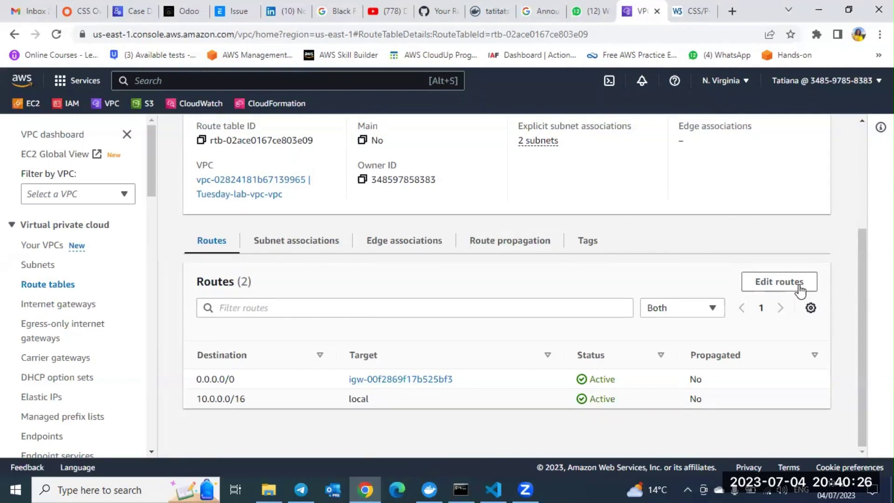
click(771, 288)
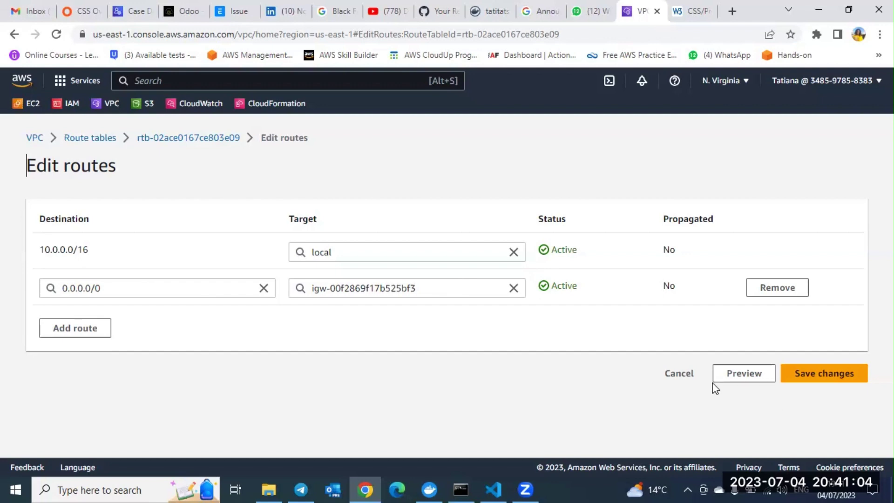
click(674, 379)
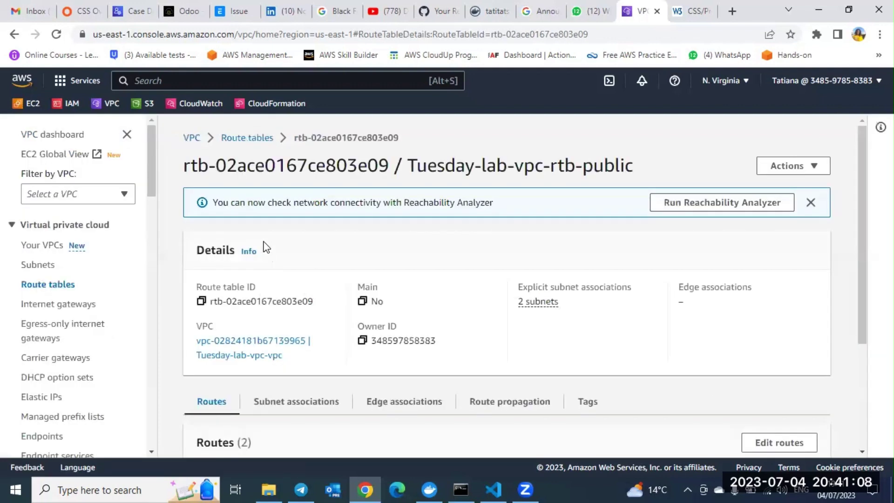
Open the Tuesday-lab-vpc-rtb-private2-us-east-1b route table and examine its route destinations and targets
click(241, 139)
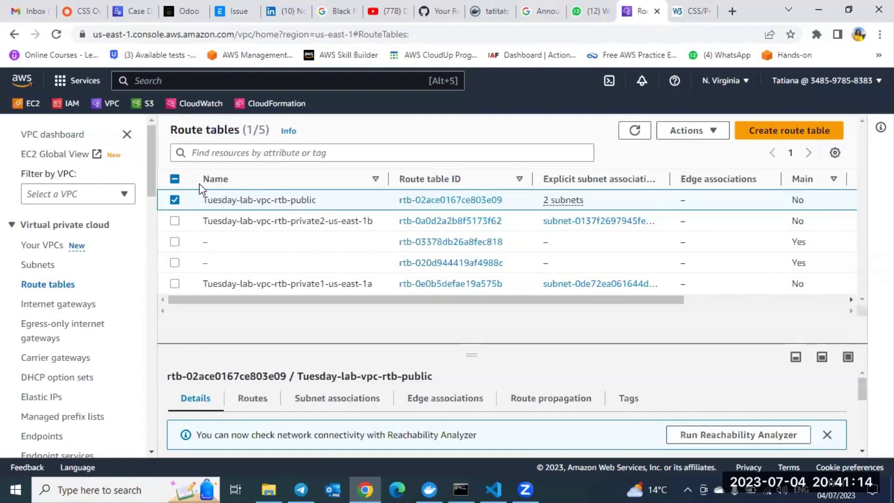
click(440, 227)
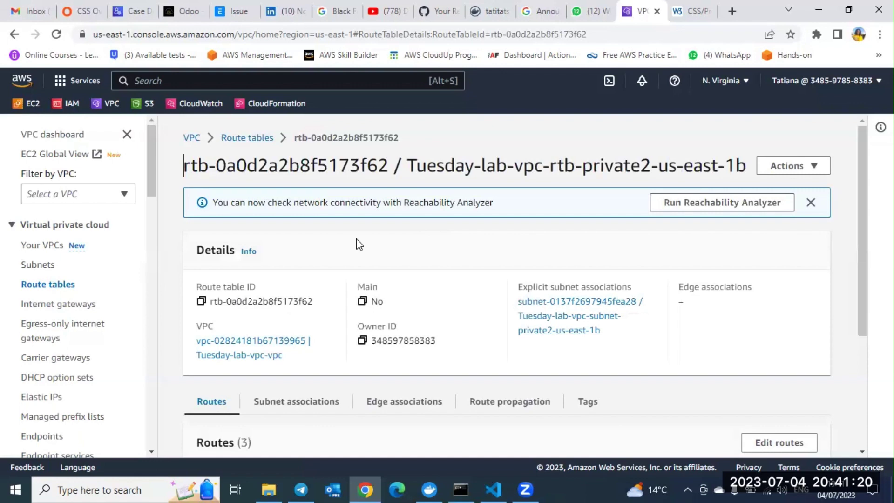
scroll(356, 238, down, 1)
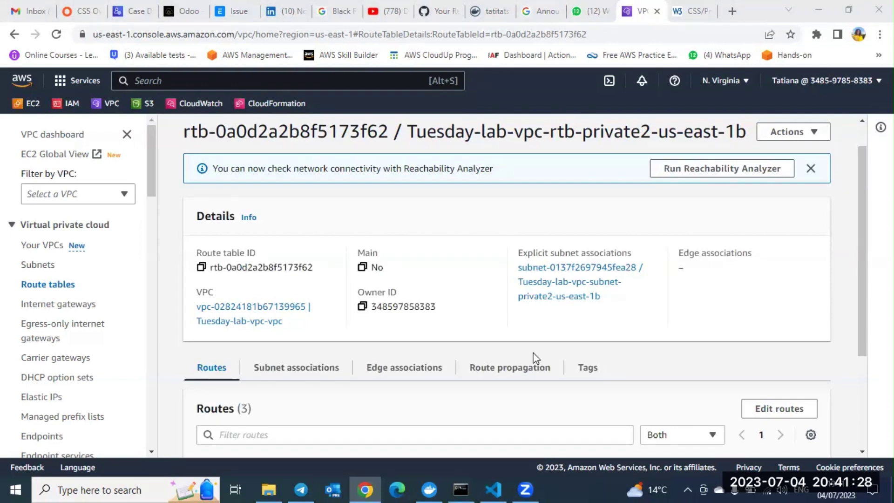
scroll(536, 359, down, 3)
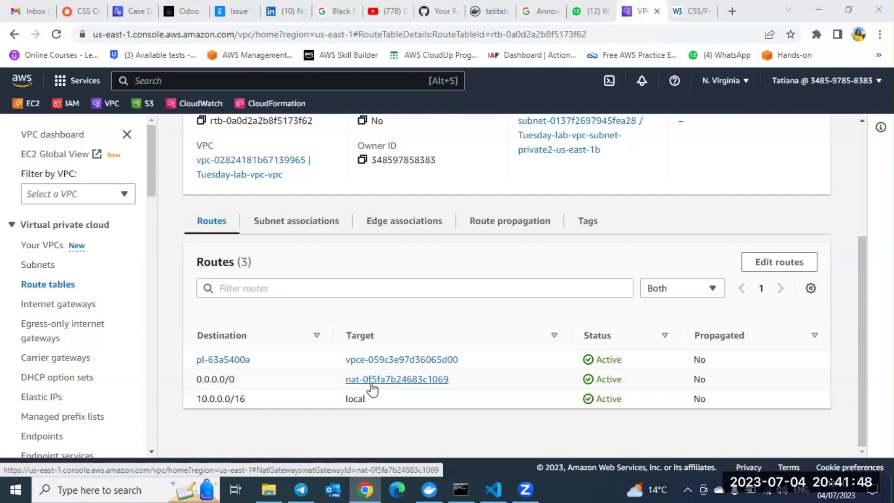
Examine the explicit subnet associations of the private2 route table
scroll(373, 389, up, 2)
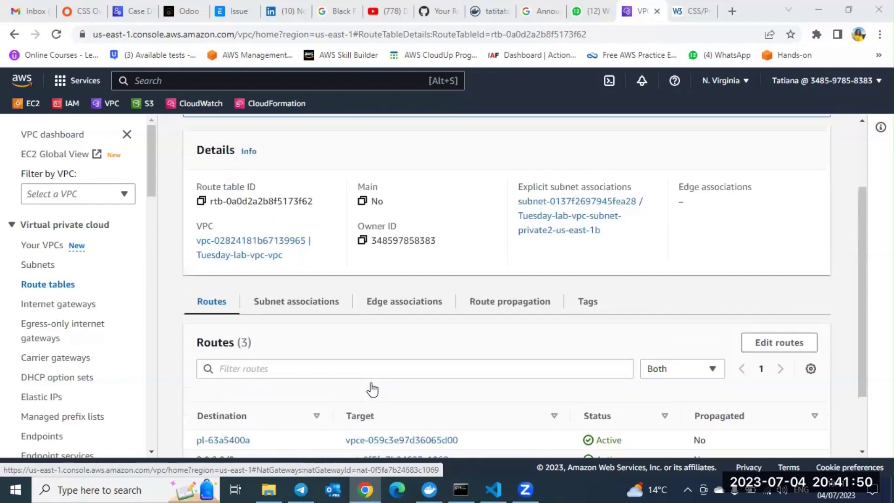
click(304, 307)
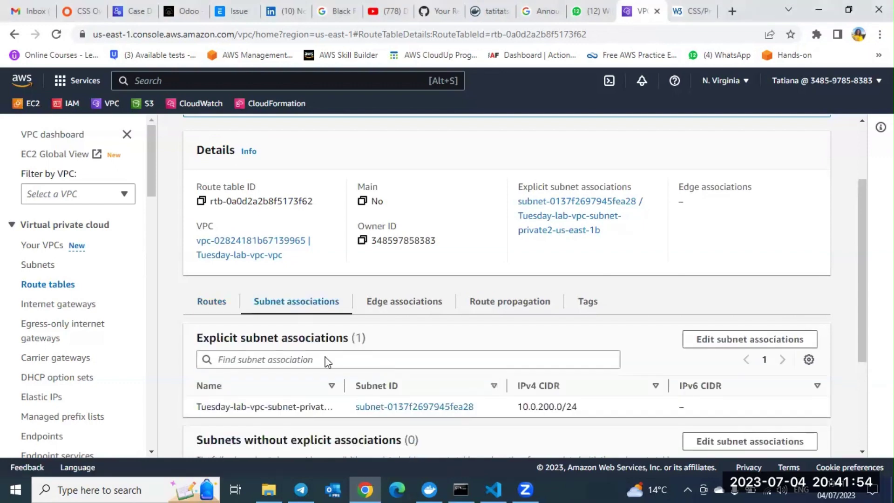
scroll(328, 362, down, 1)
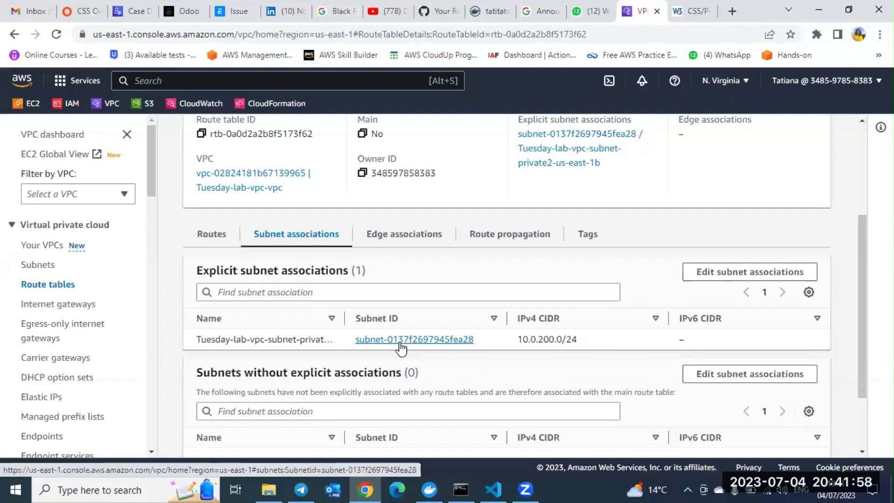
scroll(400, 342, up, 2)
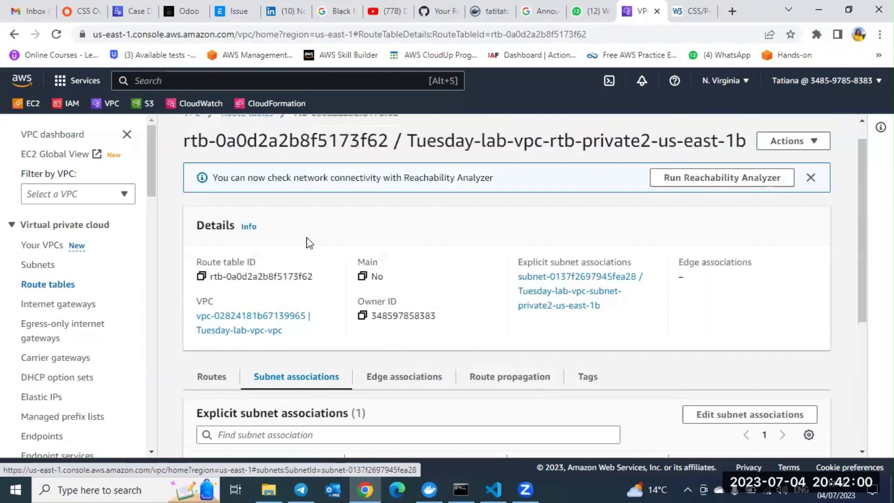
scroll(309, 243, up, 1)
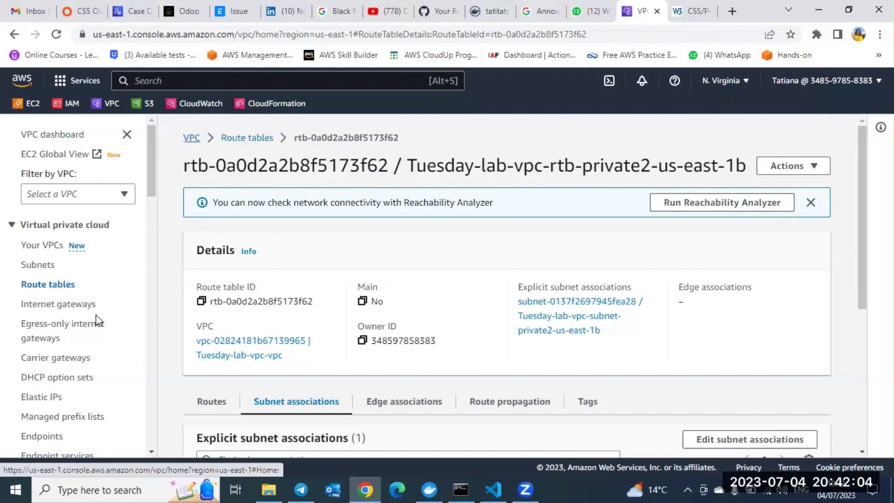
Open the Tuesday-lab-vpc-nat-public1-us-east-1a NAT gateway and review its subnet, IP addresses and secondary IPv4 addresses
scroll(98, 321, down, 1)
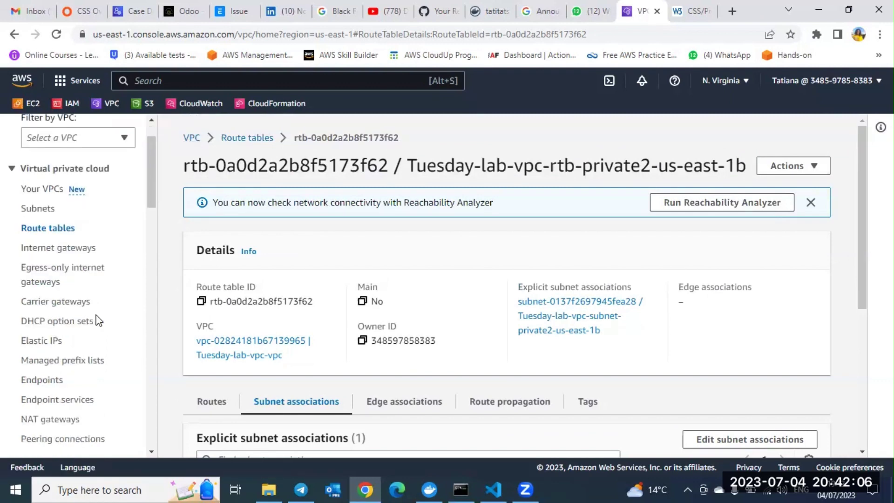
scroll(97, 319, down, 1)
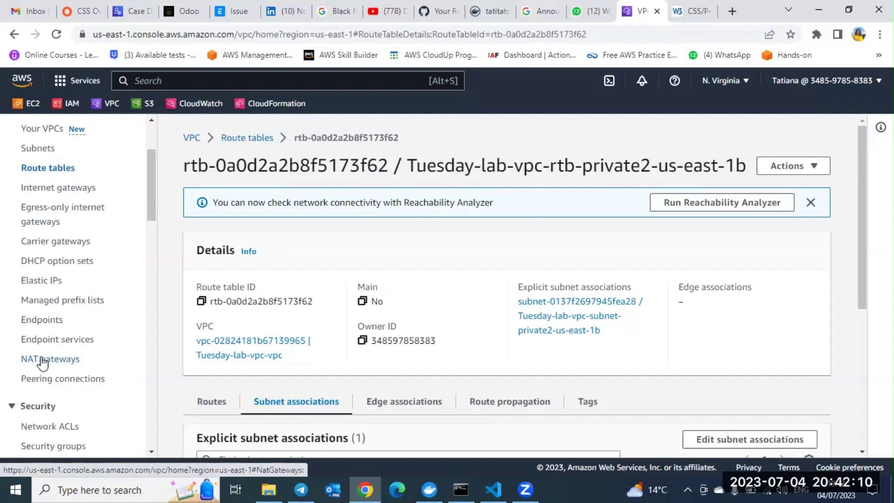
click(42, 359)
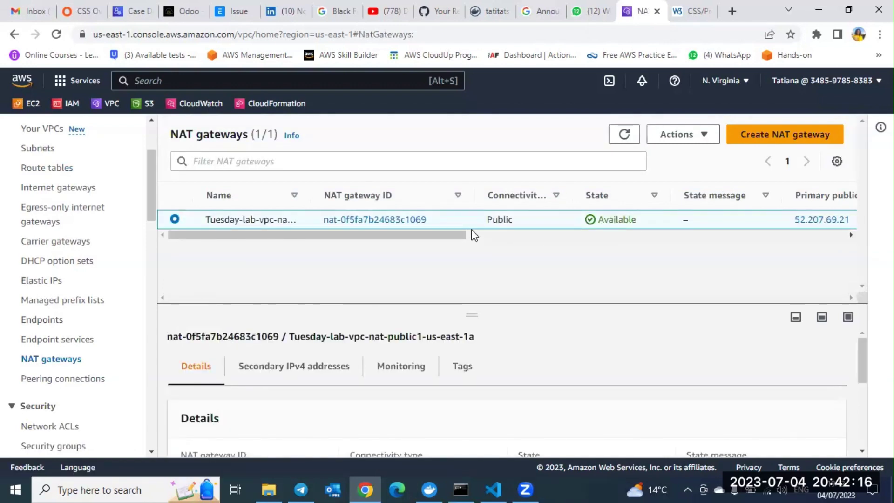
click(367, 221)
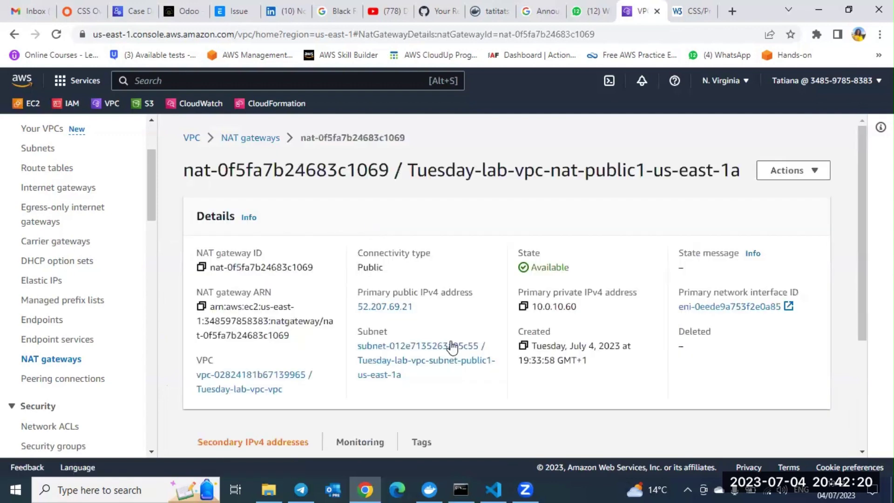
scroll(451, 345, down, 2)
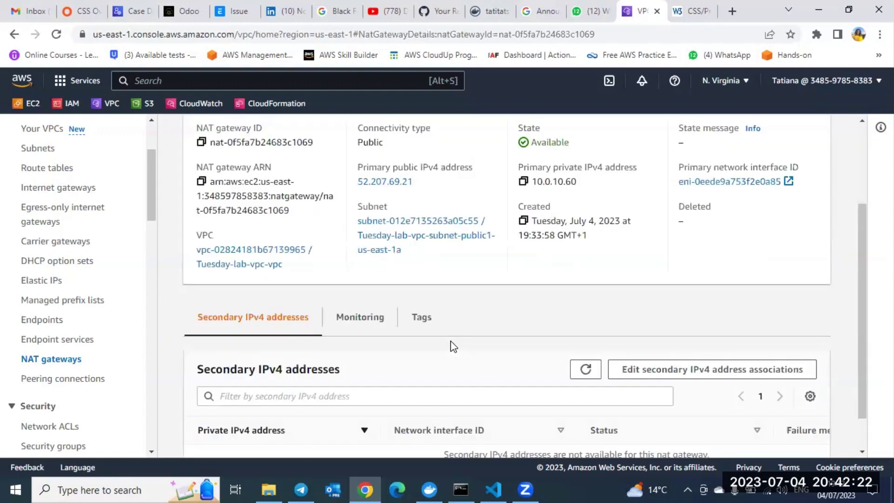
scroll(454, 347, down, 1)
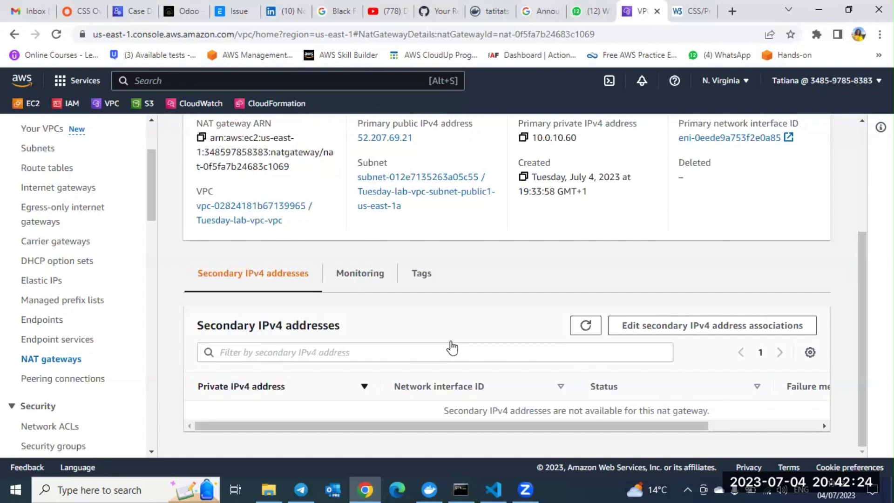
scroll(452, 345, up, 4)
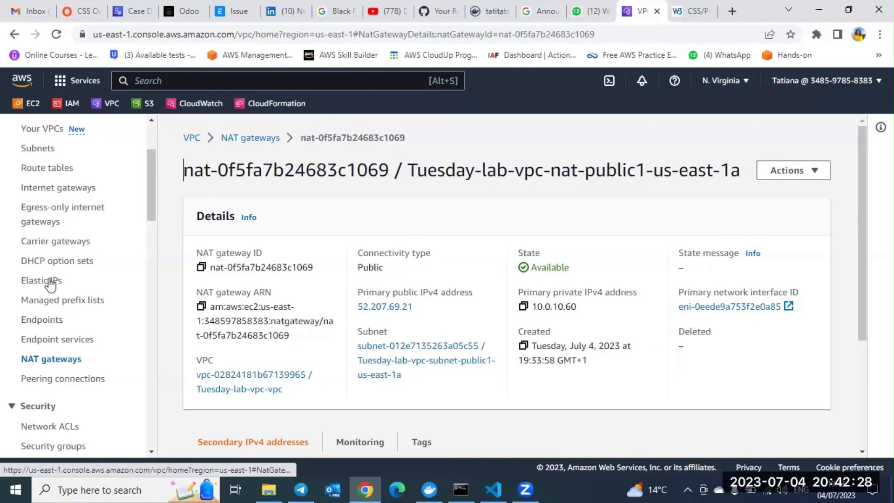
Check the list of VPCs, then switch to the EC2 service and display its instances list
scroll(43, 250, up, 3)
click(43, 251)
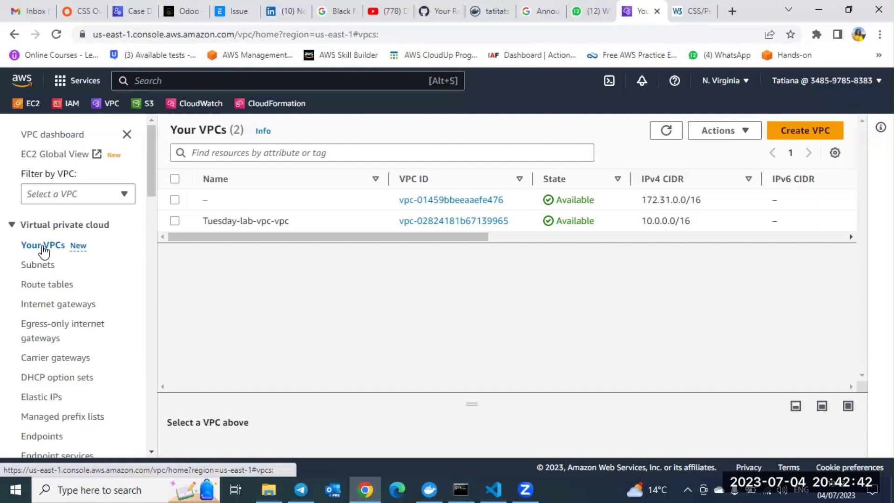
click(30, 106)
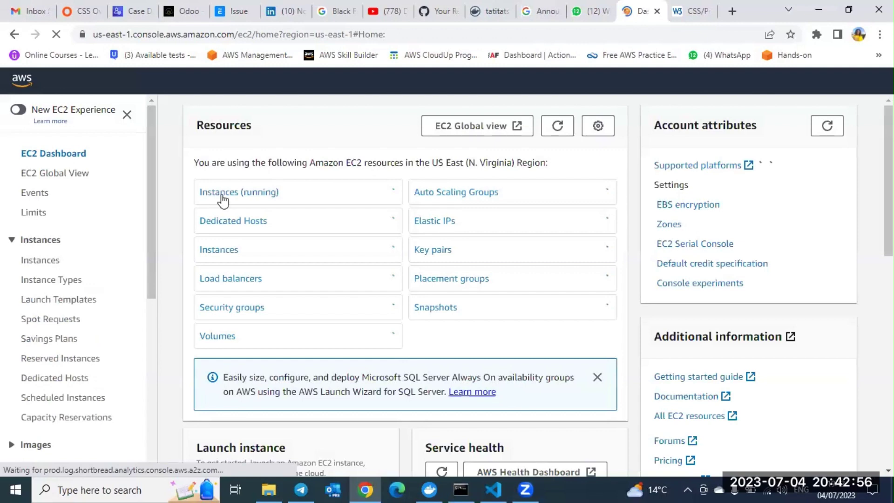
click(44, 264)
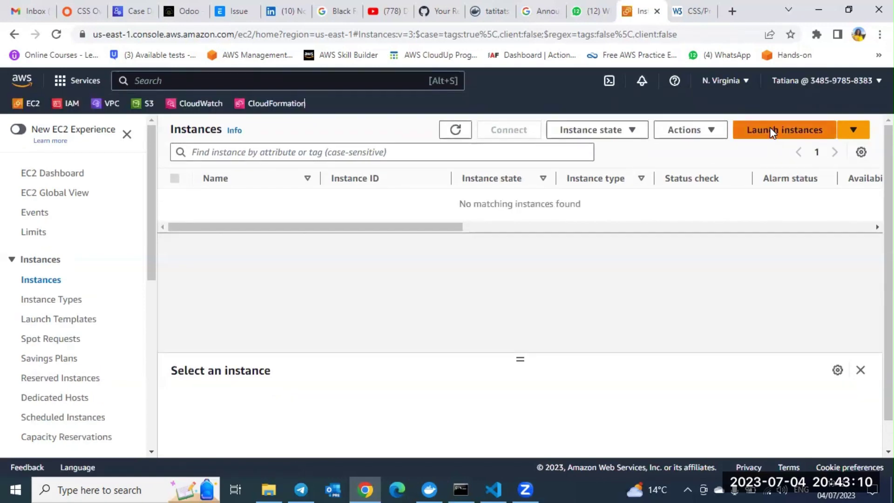
Start a new EC2 instance launch, open its network settings for editing and choose the Tuesday-lab-vpc-vpc VPC
click(770, 131)
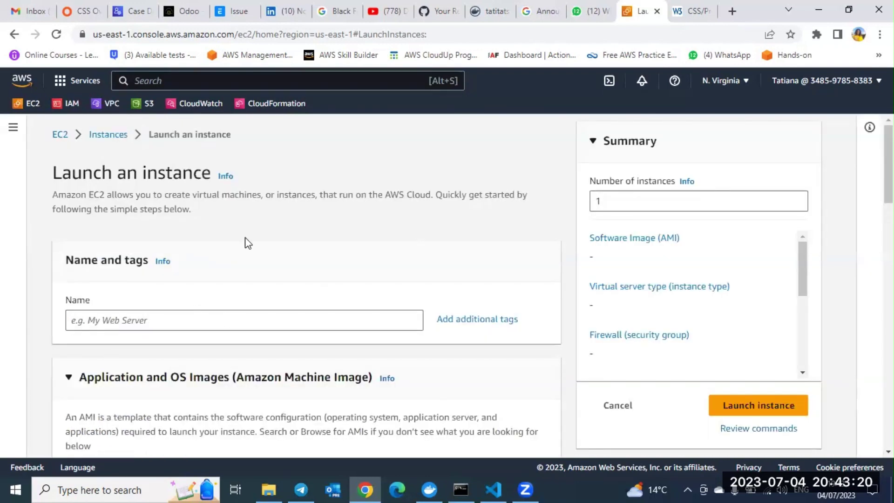
scroll(278, 302, down, 2)
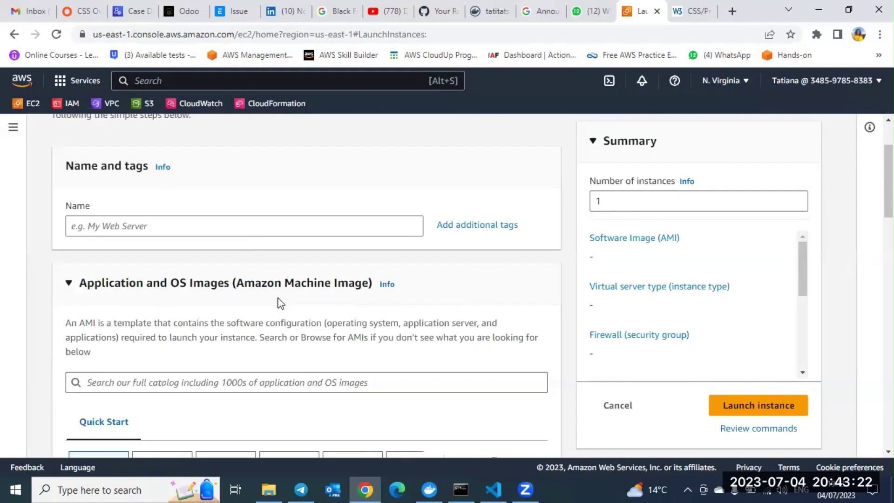
scroll(279, 302, down, 6)
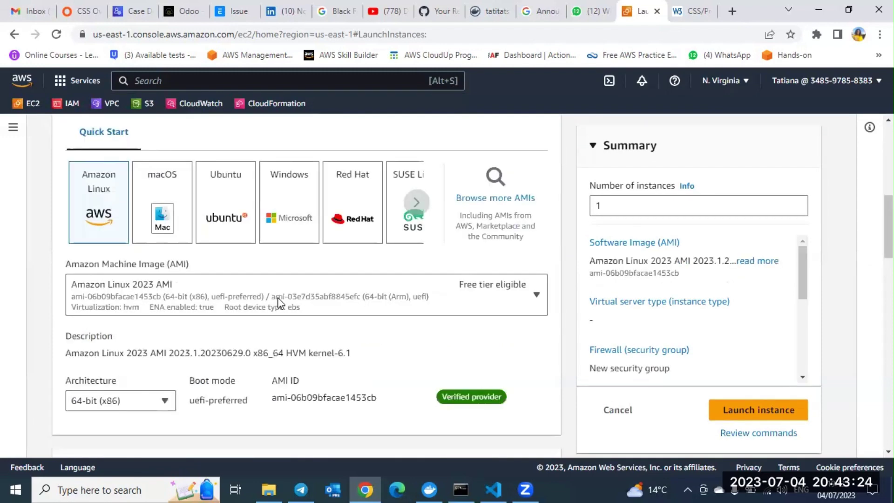
scroll(280, 303, down, 2)
scroll(235, 310, down, 3)
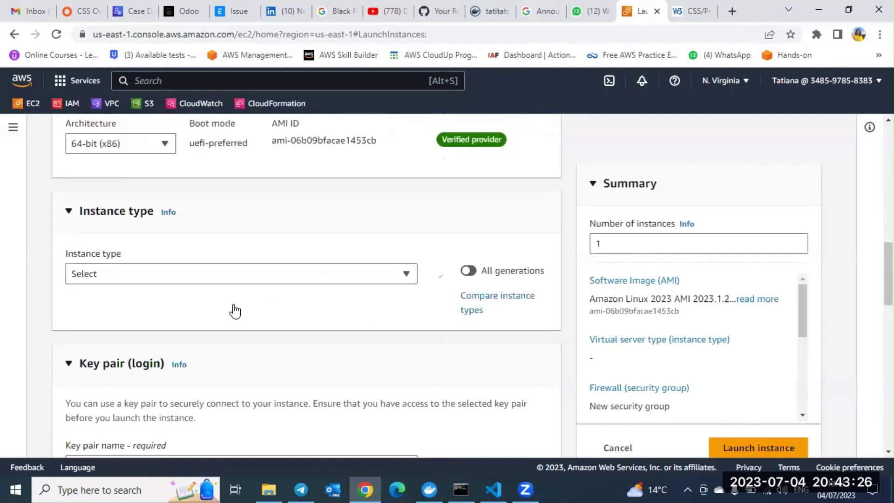
scroll(235, 310, down, 3)
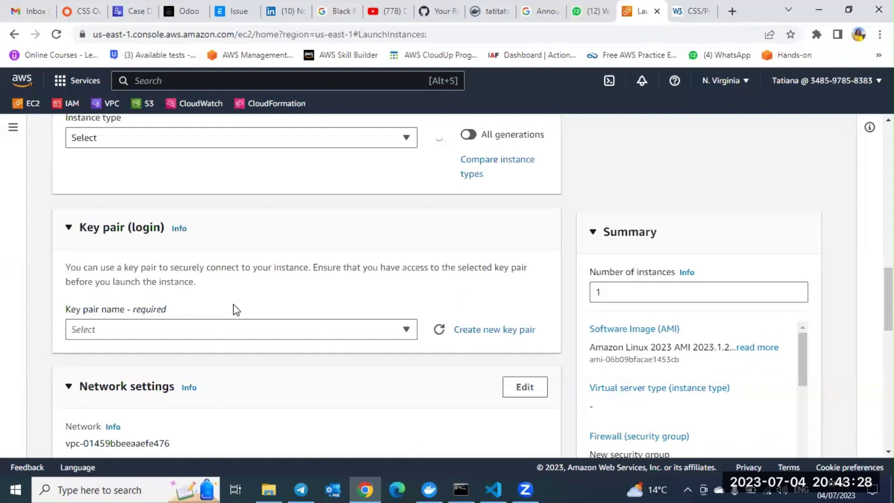
scroll(233, 309, down, 5)
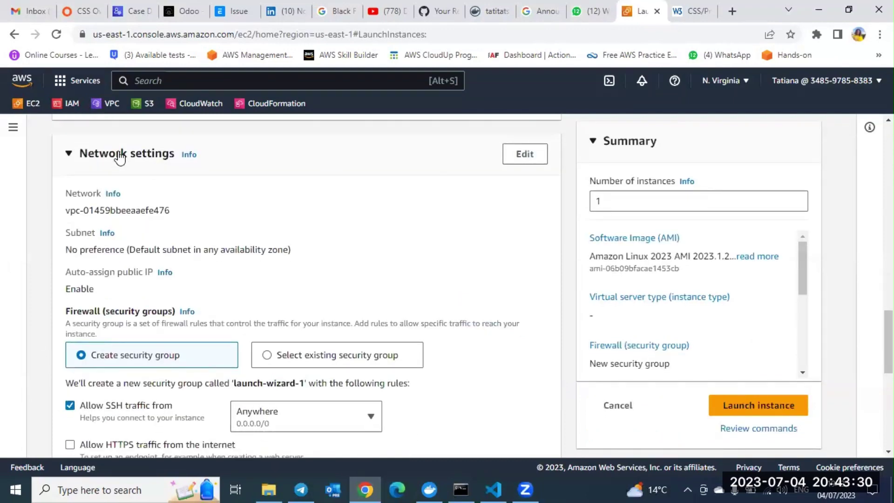
click(518, 158)
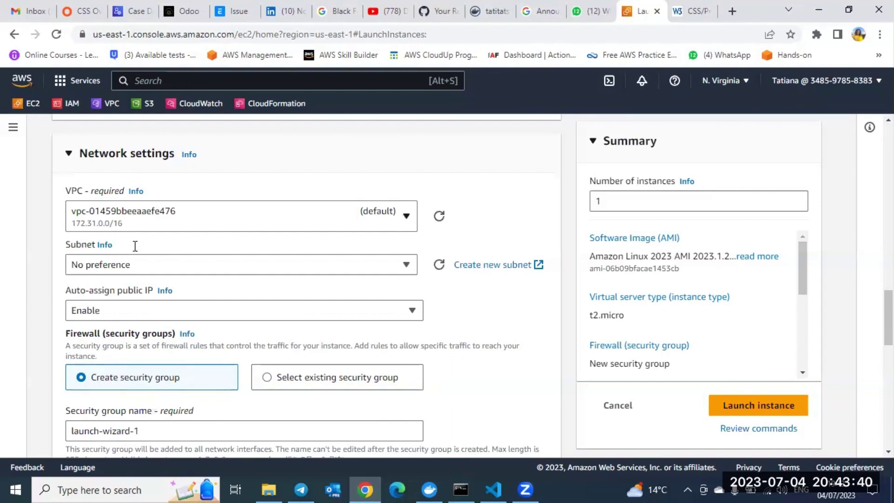
click(140, 221)
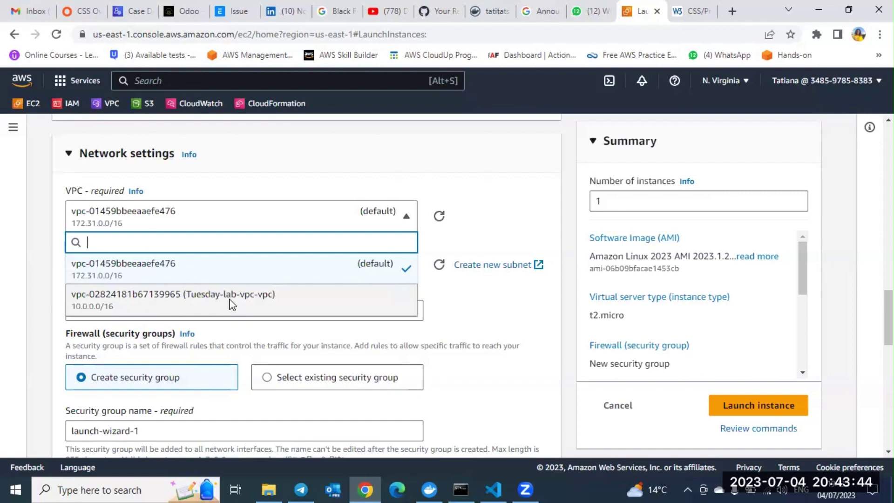
click(230, 301)
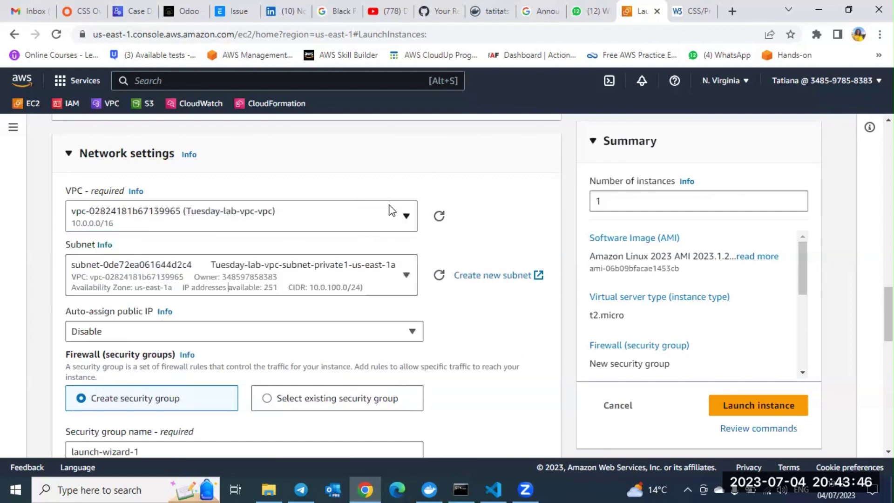
Review the subnets available for the instance and select Tuesday-lab-vpc-subnet-private1-us-east-1a
click(408, 276)
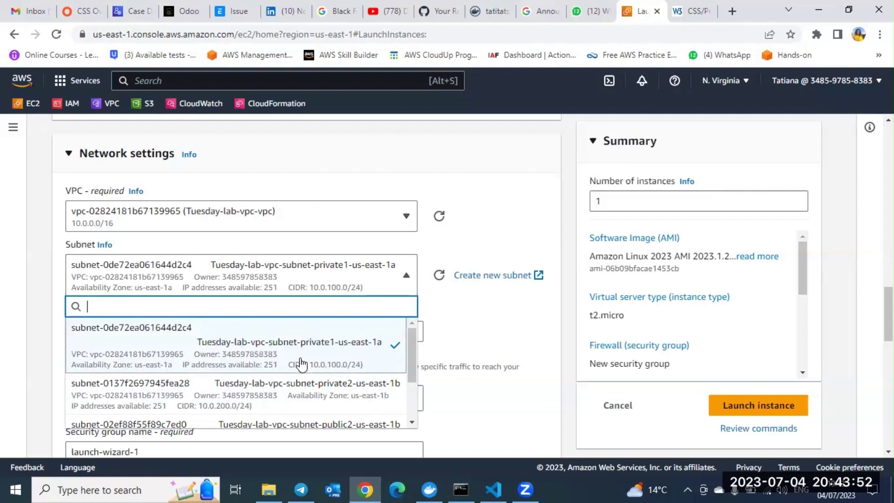
scroll(302, 365, down, 1)
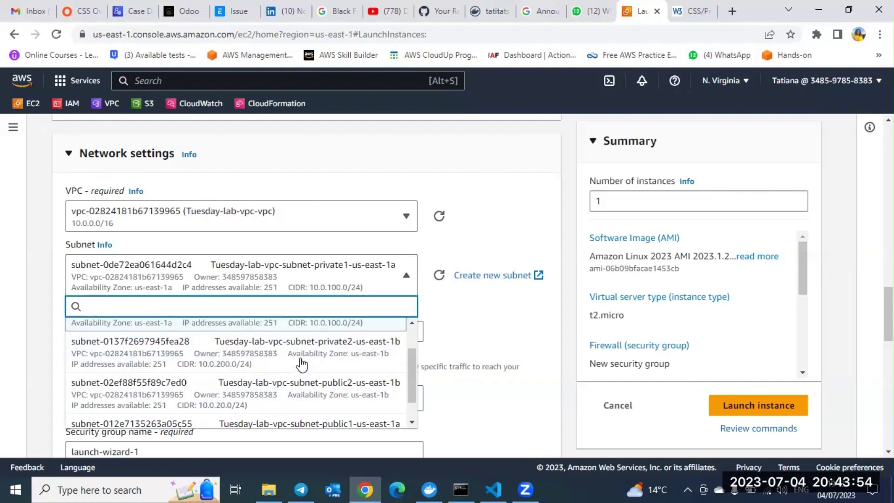
scroll(302, 364, down, 1)
scroll(261, 390, down, 1)
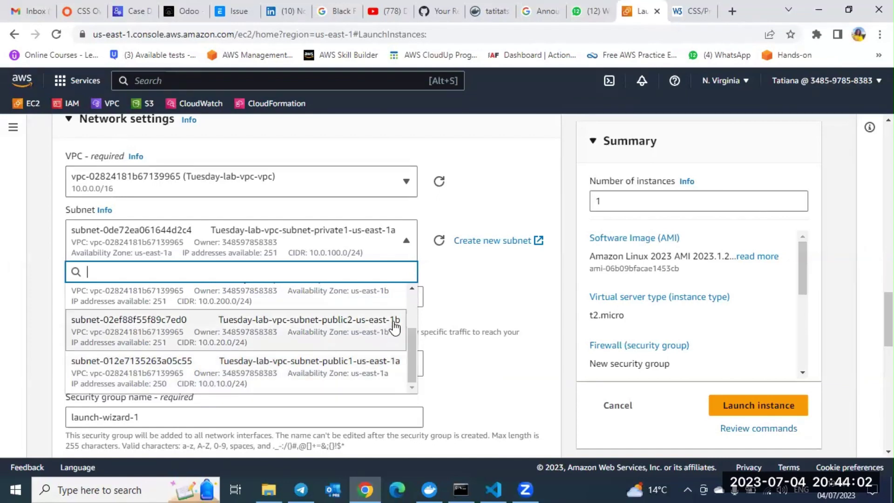
scroll(395, 328, up, 1)
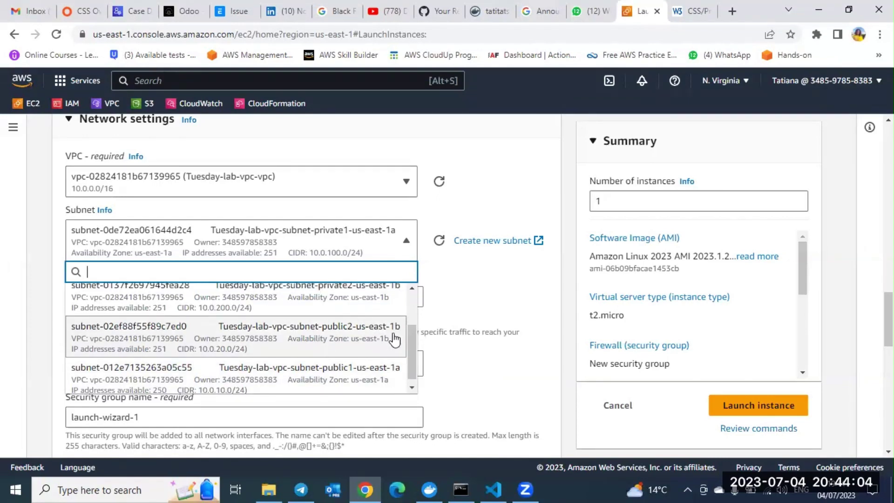
scroll(393, 331, up, 1)
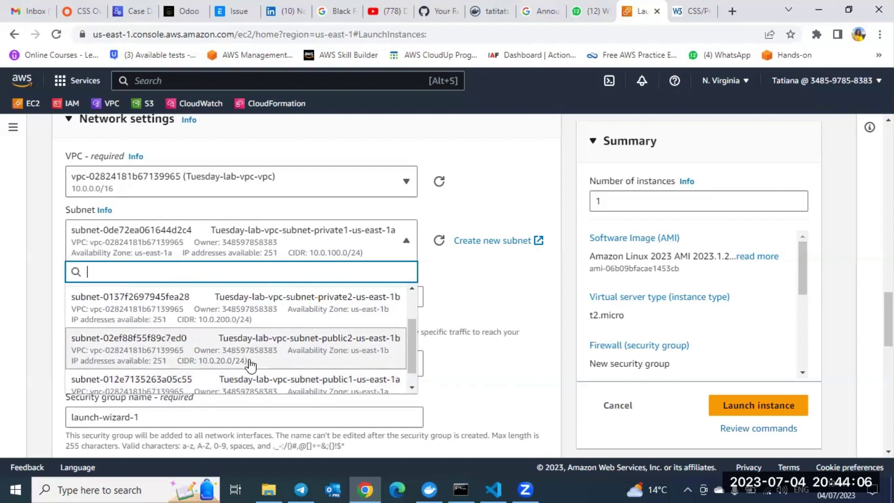
scroll(249, 364, up, 2)
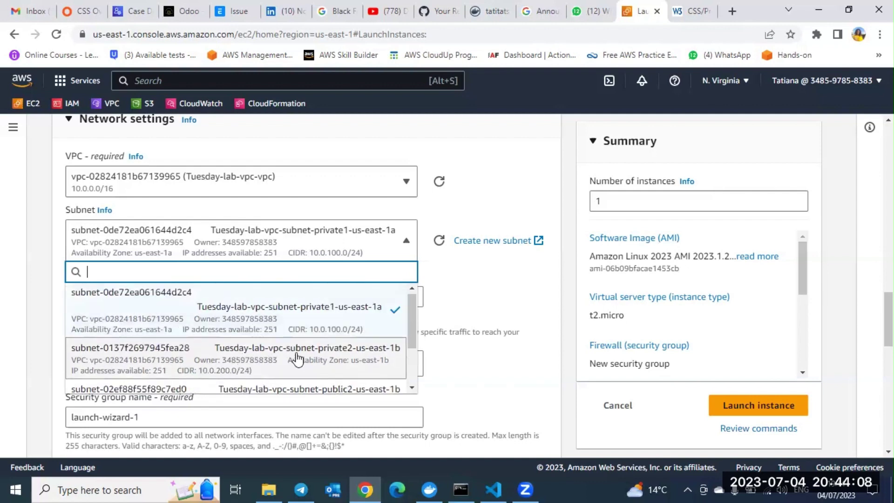
click(332, 314)
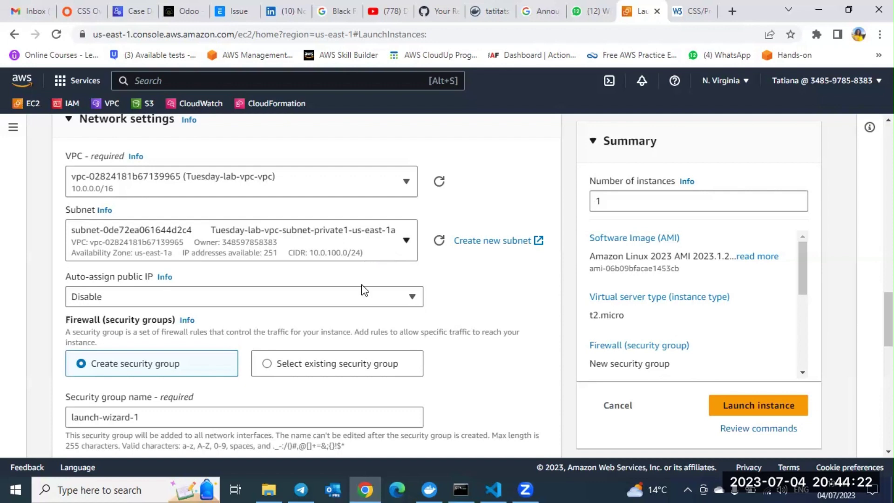
Review the remaining instance launch settings, including the security group, inbound rules and storage
scroll(363, 290, down, 2)
scroll(362, 289, down, 3)
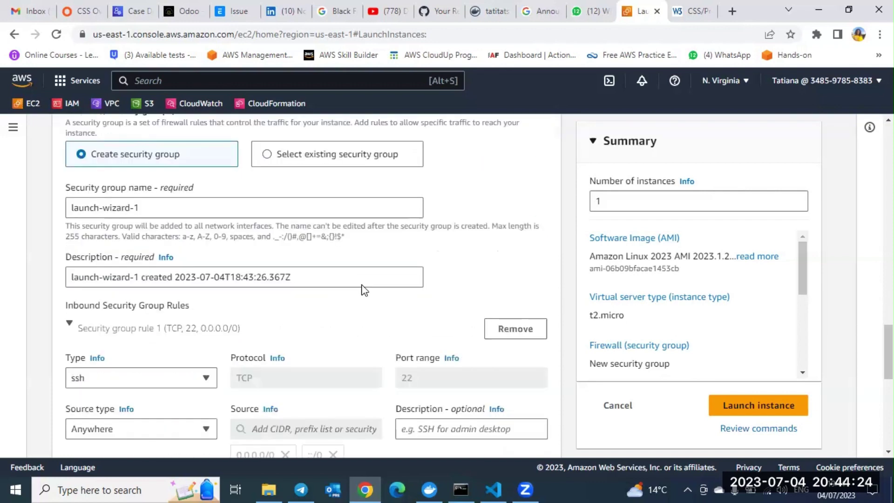
scroll(364, 290, down, 1)
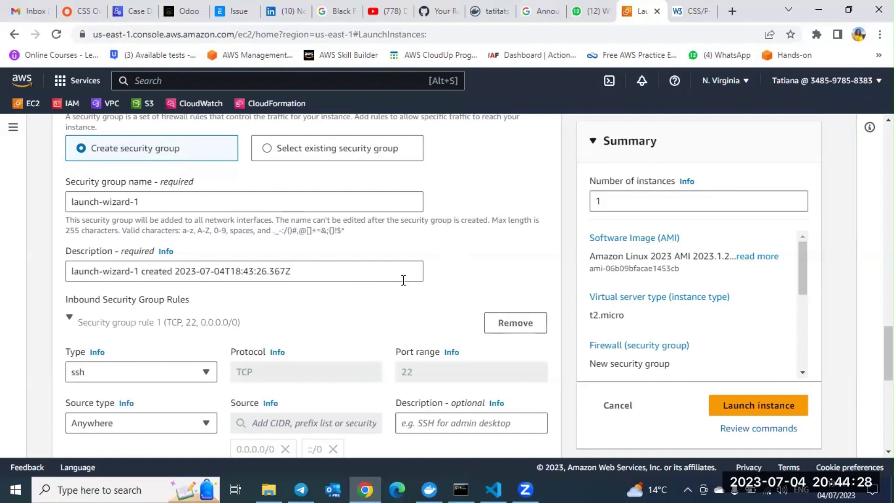
scroll(405, 282, down, 5)
scroll(405, 285, down, 3)
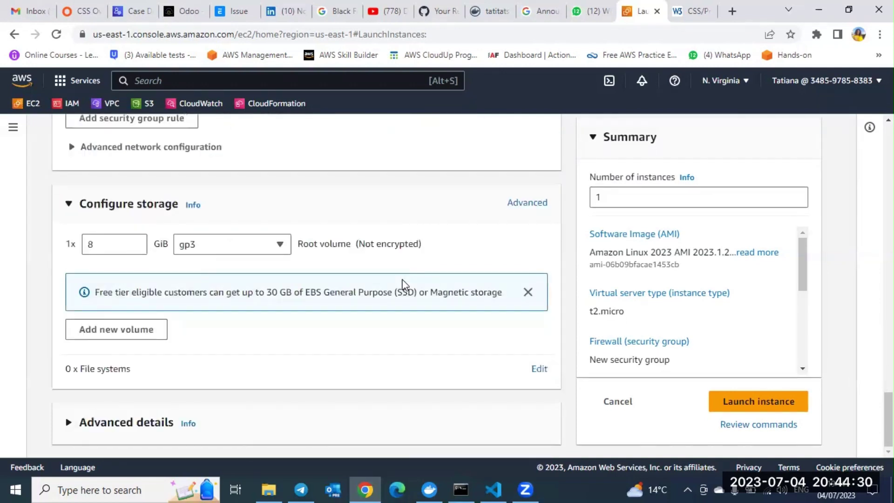
scroll(404, 285, up, 20)
scroll(110, 201, up, 8)
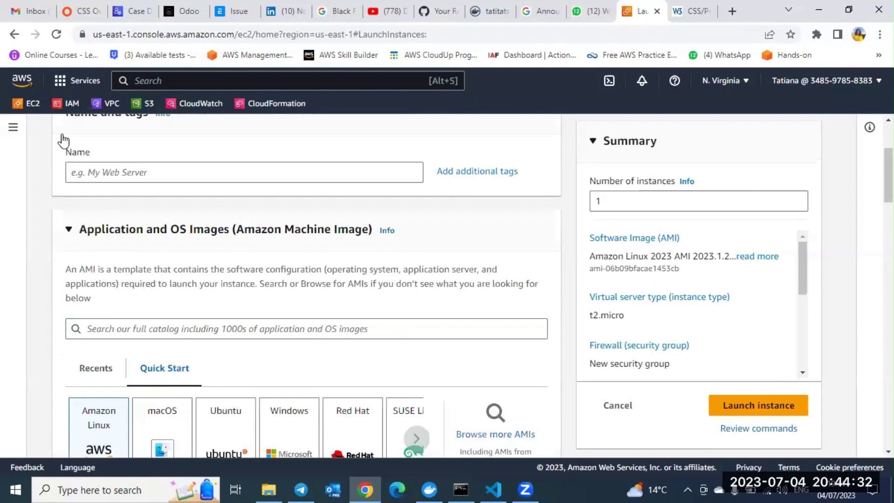
scroll(62, 140, up, 3)
Return to the VPC service and open the Tuesday-lab-vpc-rtb-private1-us-east-1a route table
click(112, 106)
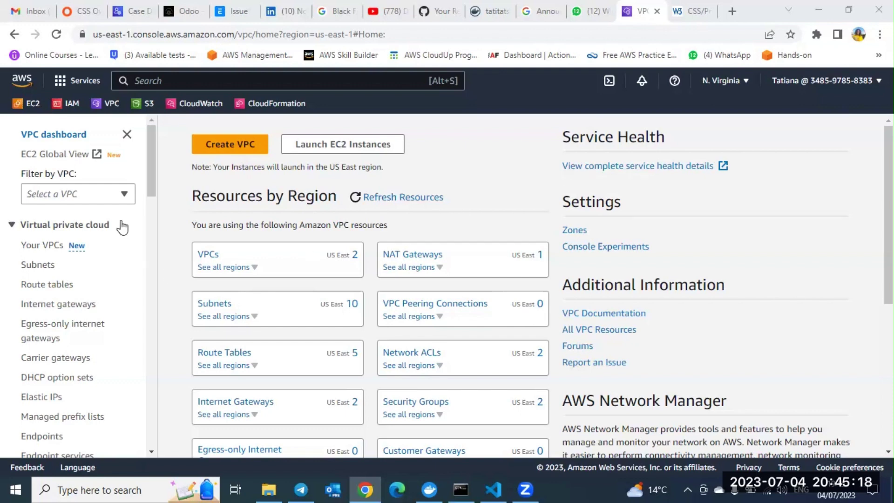
click(61, 289)
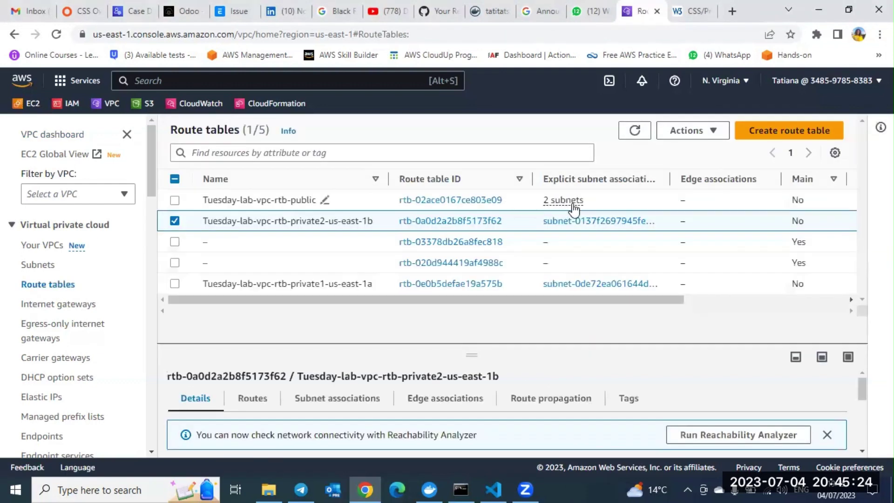
click(168, 223)
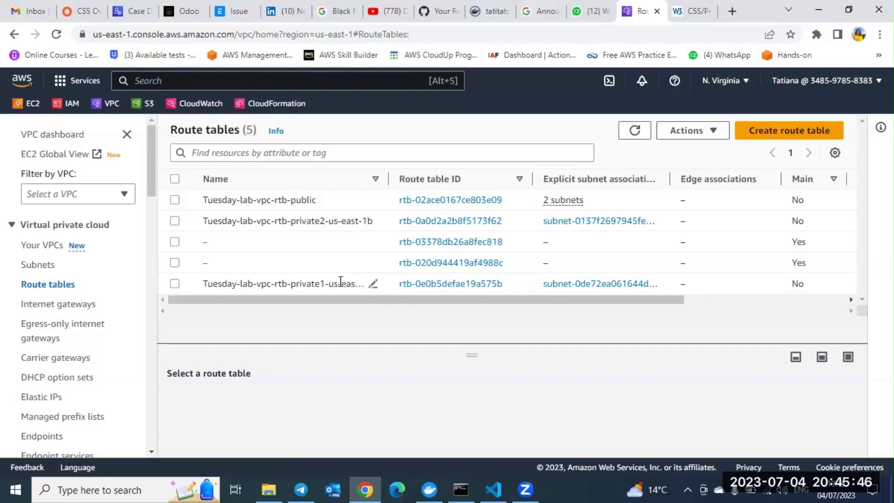
click(450, 285)
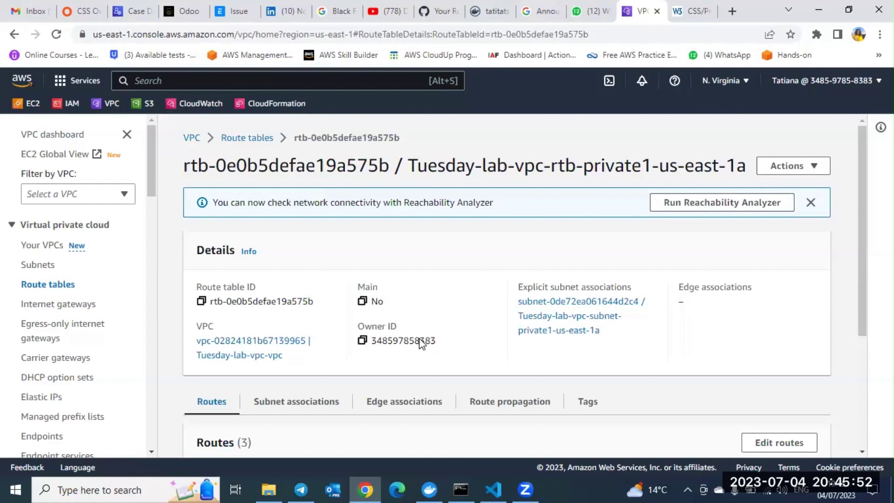
Examine the private1 route table's destinations and targets, view them in the route editor, and leave without saving
scroll(421, 344, down, 4)
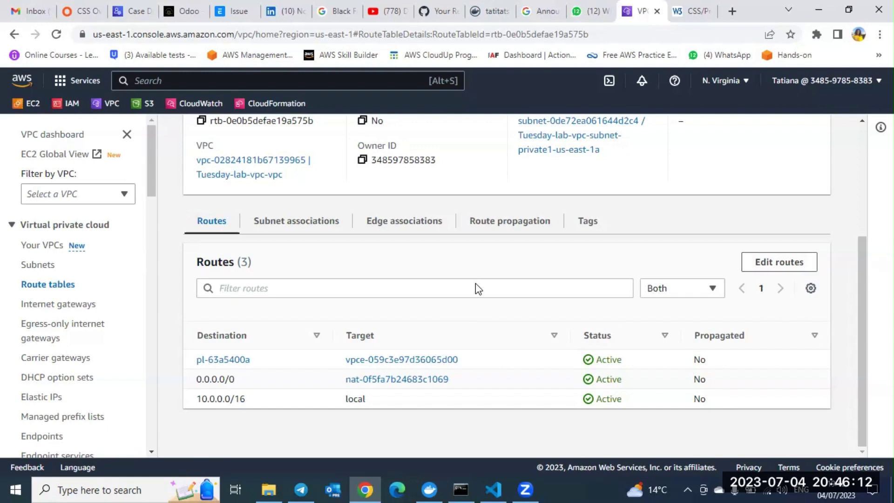
scroll(476, 289, up, 3)
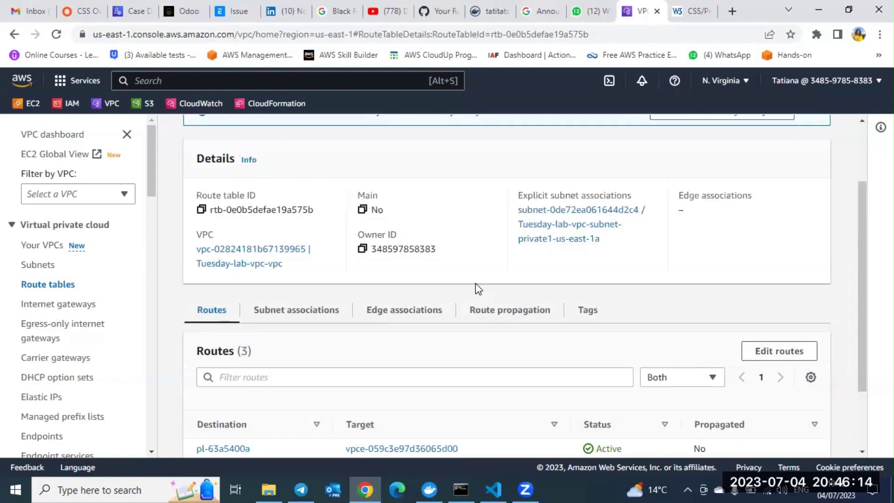
scroll(476, 289, down, 2)
scroll(785, 263, down, 1)
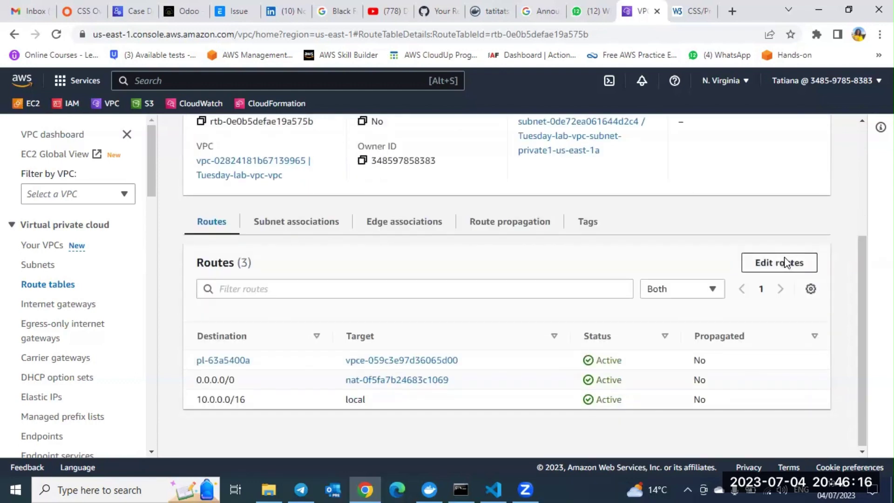
click(787, 263)
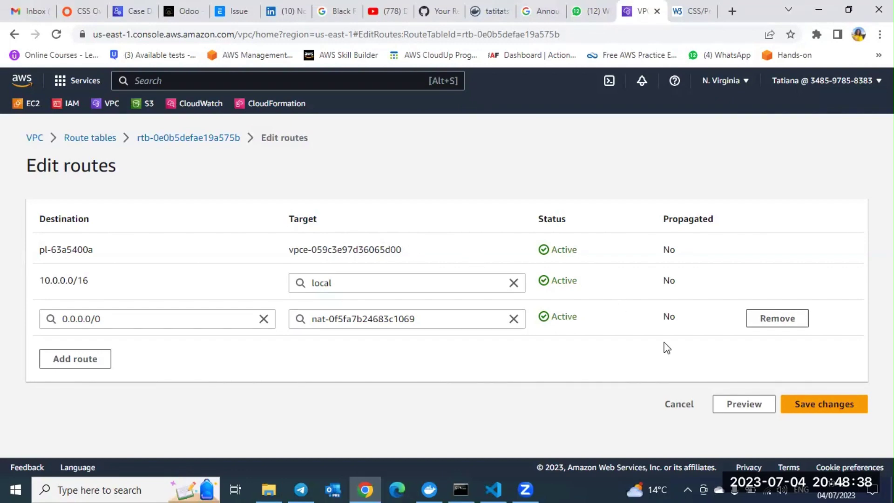
click(678, 404)
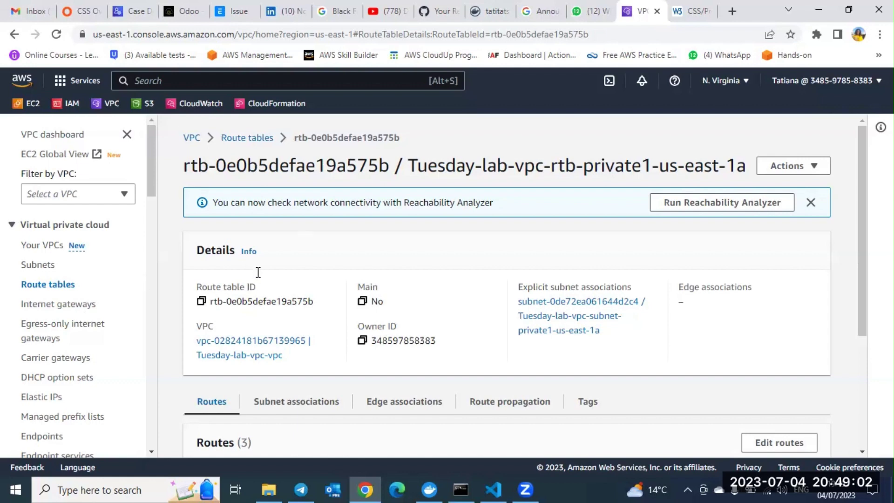
Survey the full range of VPC features, from Virtual private cloud and Security through VPN, Transit gateways and Traffic Mirroring to VPC Lattice
scroll(255, 271, down, 1)
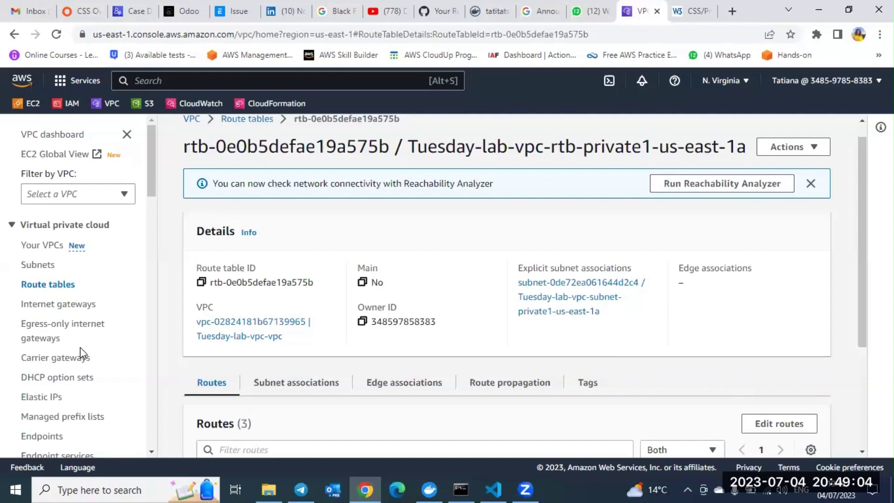
scroll(80, 347, down, 3)
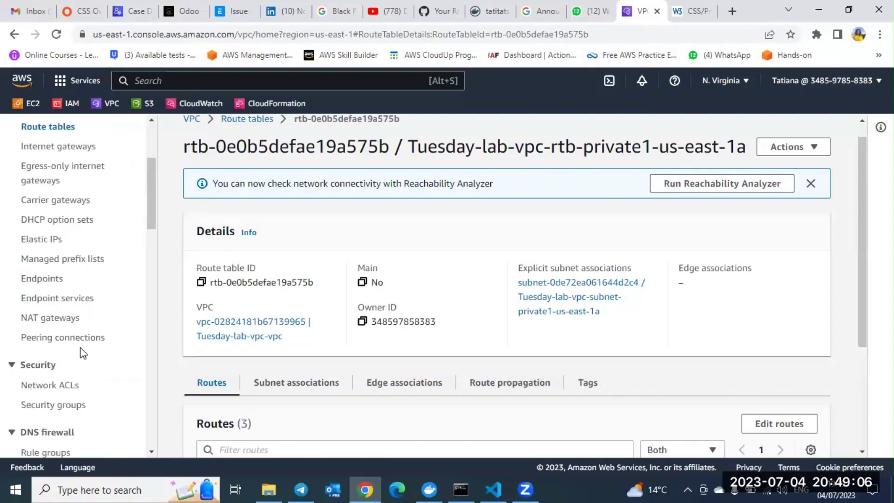
scroll(80, 347, down, 4)
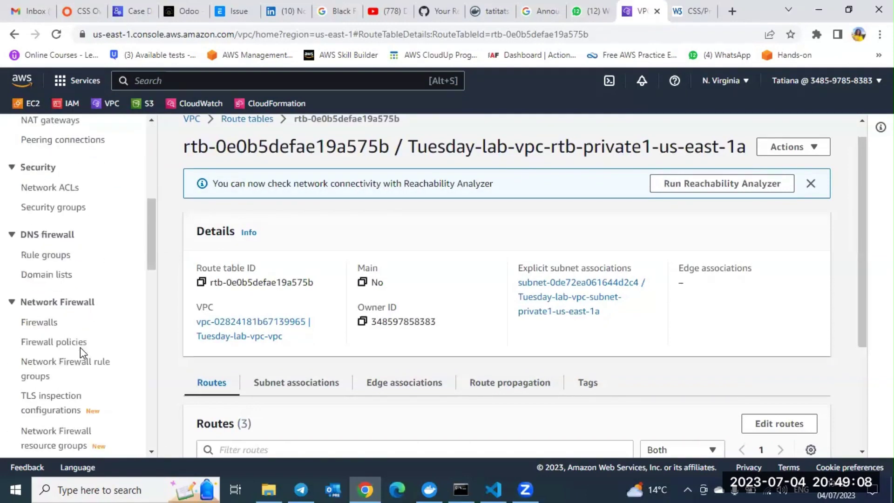
scroll(80, 347, down, 7)
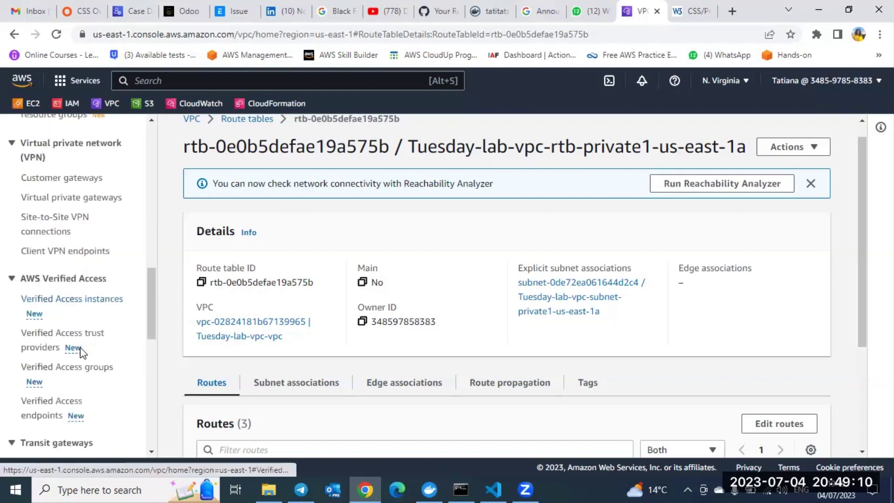
scroll(80, 349, down, 6)
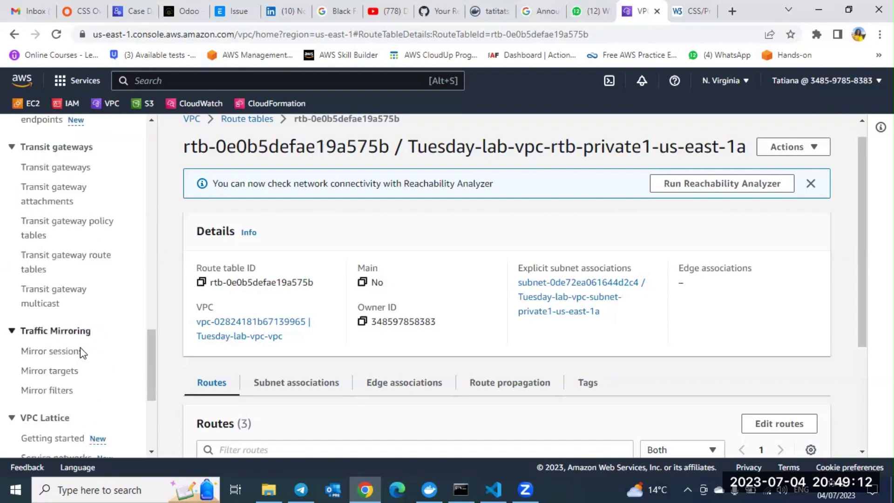
scroll(81, 351, down, 6)
scroll(81, 350, up, 7)
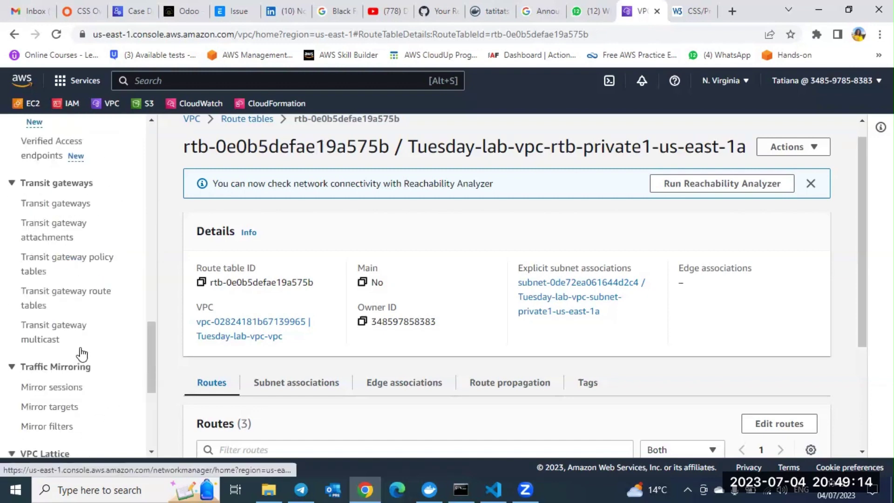
scroll(80, 347, up, 10)
scroll(57, 423, up, 6)
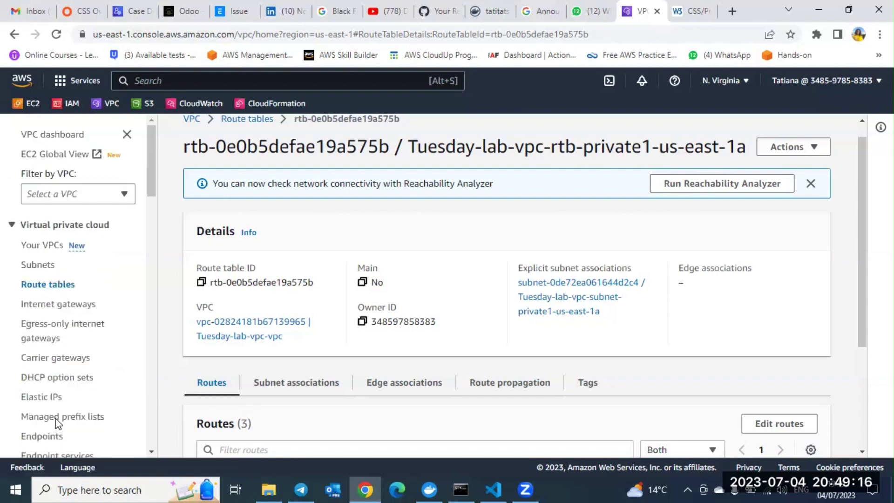
Examine the VPC service categories from Security, DNS firewall and Network Firewall through VPN and Verified Access to Network Manager and VPC IP Address Manager
scroll(57, 424, down, 3)
click(57, 423)
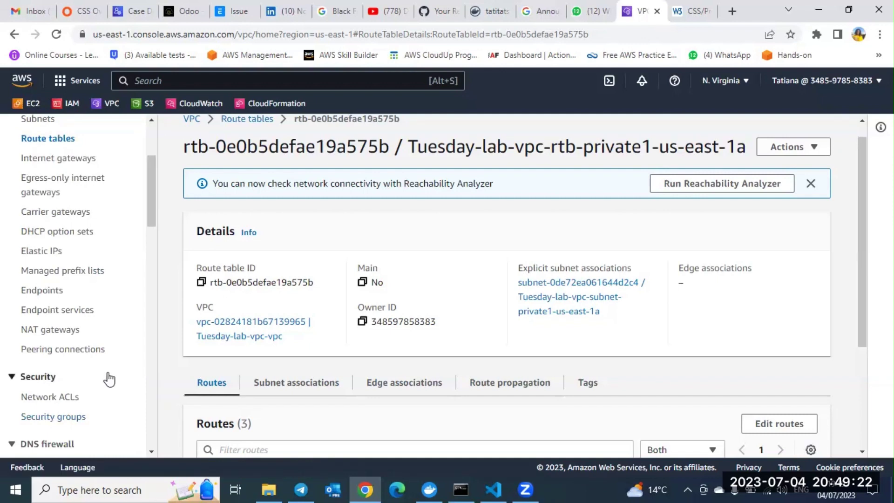
scroll(110, 378, down, 5)
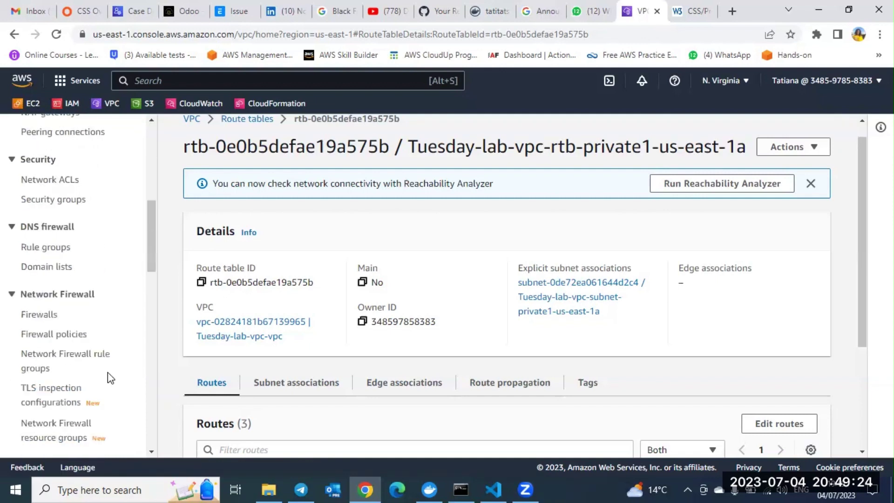
scroll(107, 373, down, 1)
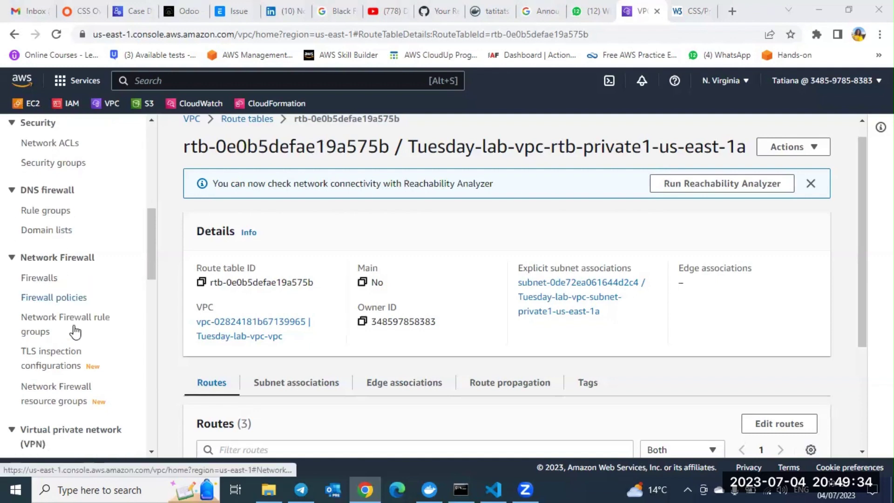
scroll(75, 331, down, 3)
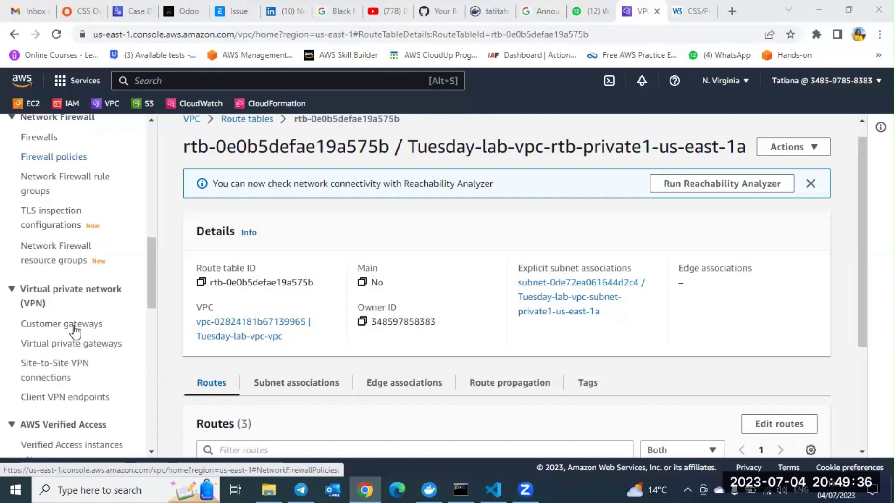
scroll(74, 332, down, 1)
scroll(75, 331, down, 1)
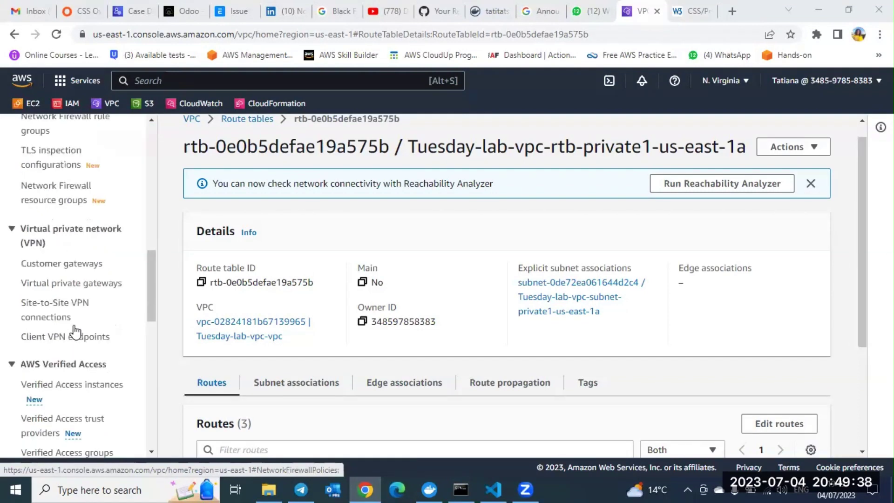
scroll(75, 332, down, 1)
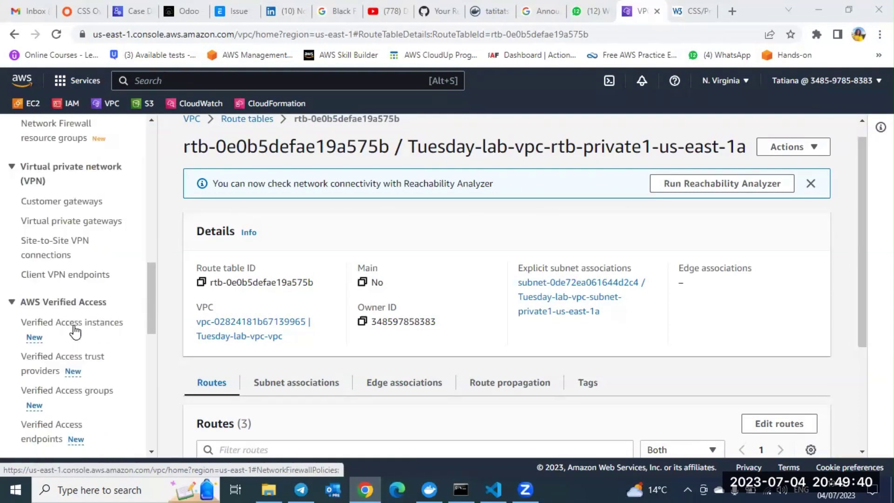
scroll(75, 331, down, 1)
scroll(74, 331, down, 1)
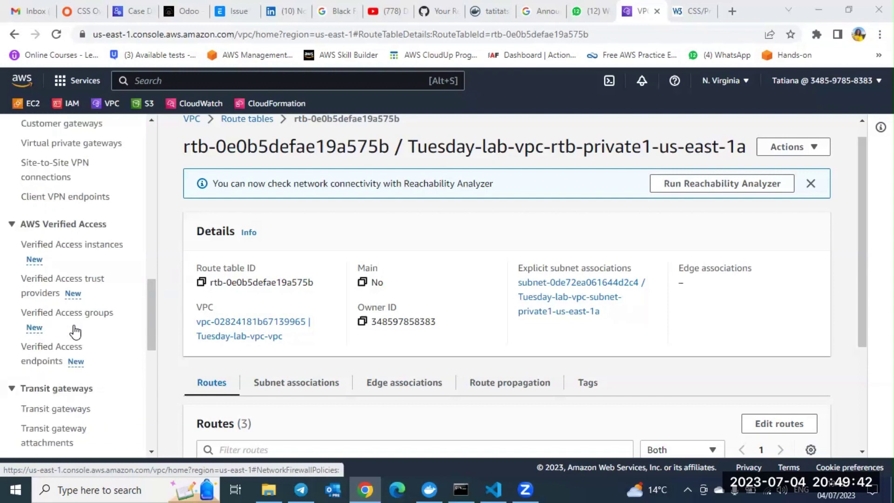
scroll(74, 331, down, 1)
scroll(75, 331, down, 1)
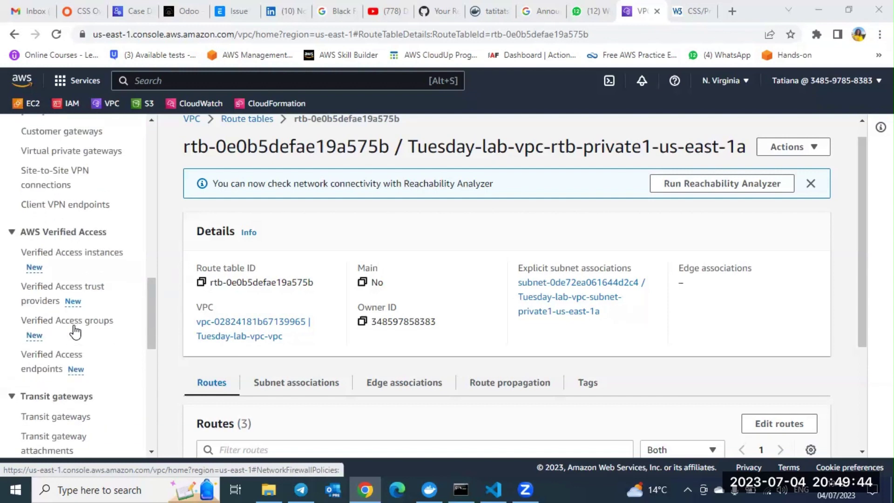
scroll(74, 332, down, 1)
scroll(75, 331, down, 2)
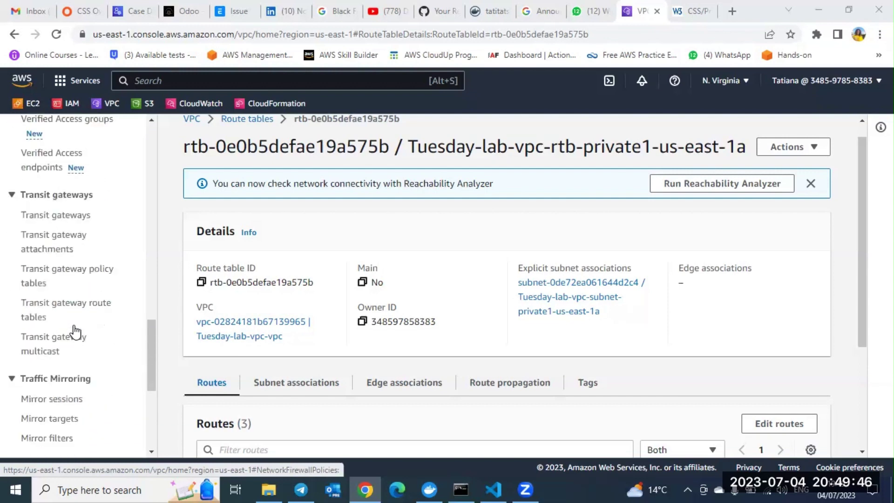
scroll(75, 332, down, 2)
scroll(75, 332, down, 3)
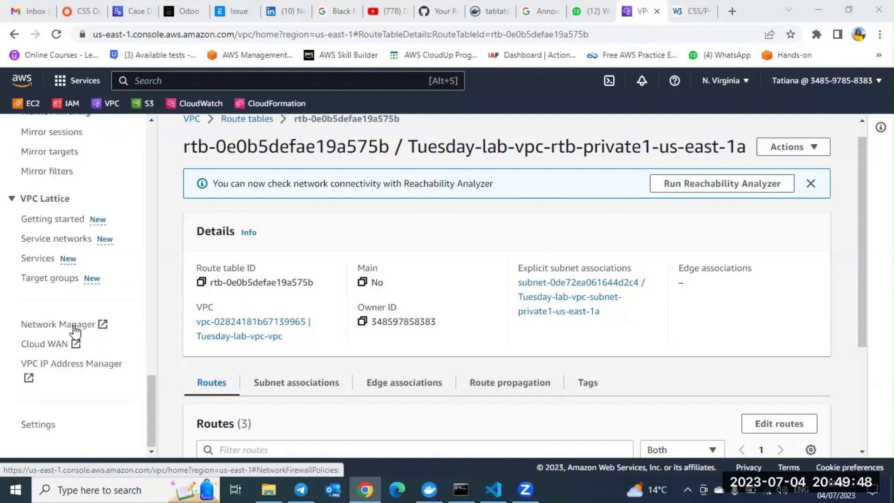
Review the VPC feature categories in reverse, from Traffic Mirroring and Transit gateways back to the Virtual private cloud options
scroll(75, 332, up, 2)
scroll(75, 332, up, 2)
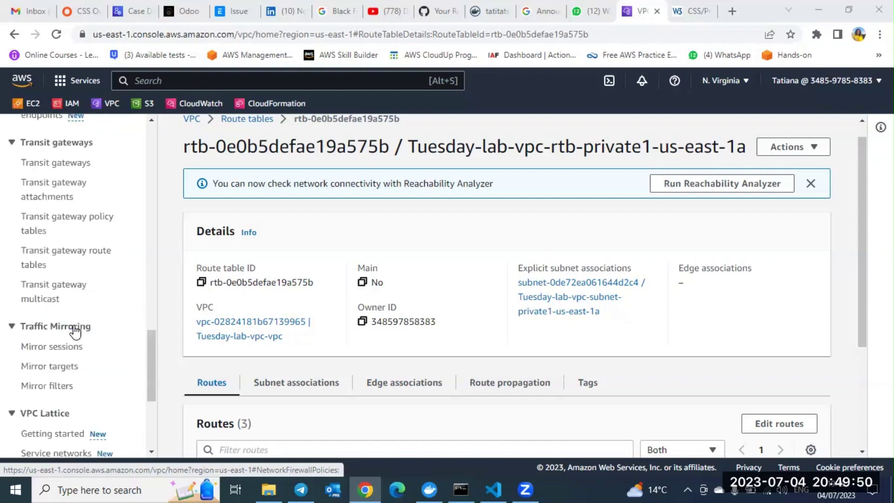
scroll(75, 332, up, 1)
scroll(74, 331, up, 2)
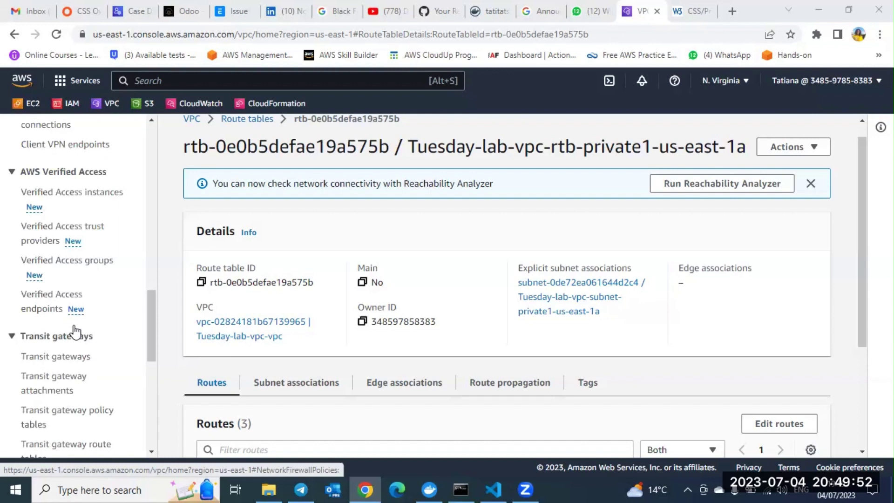
scroll(75, 331, up, 2)
scroll(75, 331, up, 2)
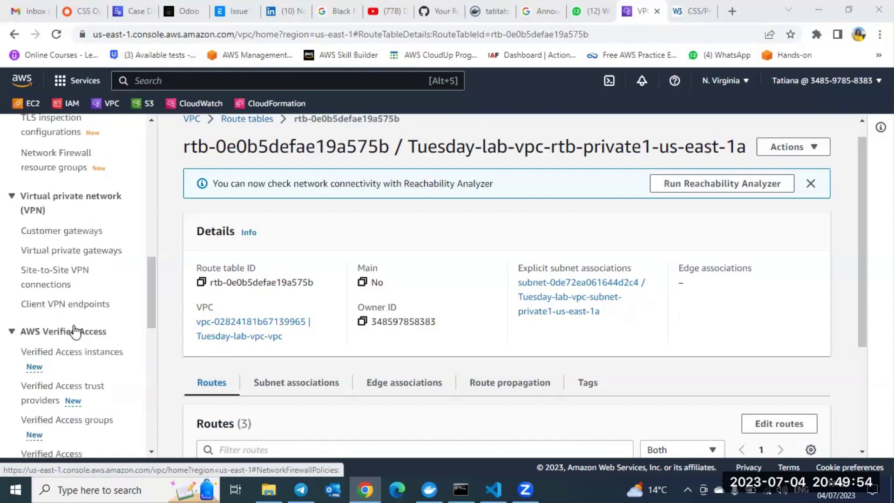
scroll(65, 339, up, 1)
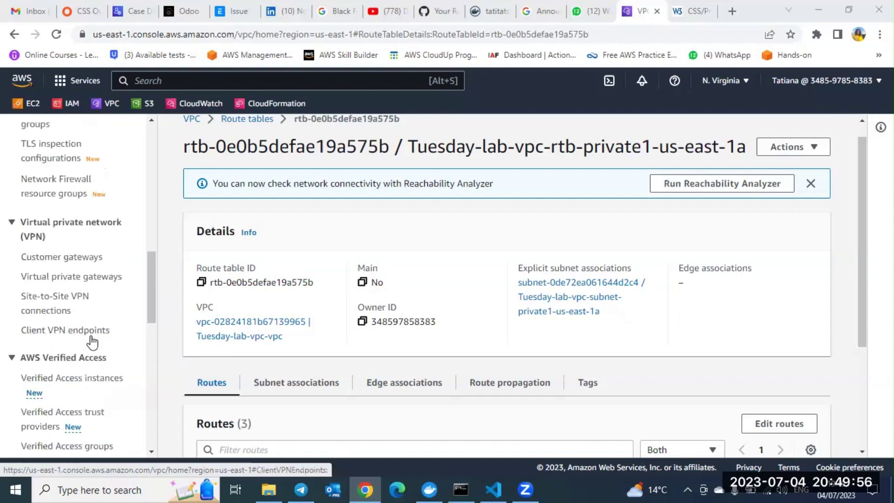
scroll(92, 342, up, 1)
scroll(92, 342, up, 2)
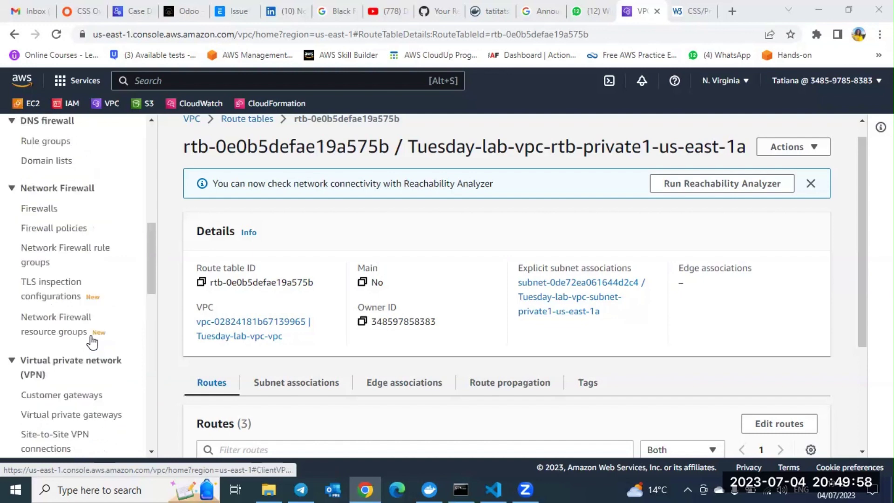
scroll(92, 342, up, 2)
scroll(92, 343, up, 1)
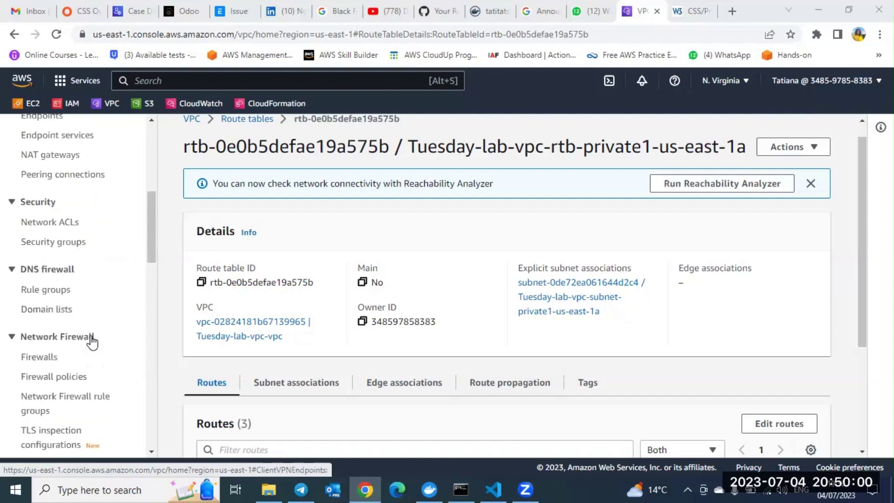
scroll(91, 342, up, 3)
scroll(92, 342, up, 2)
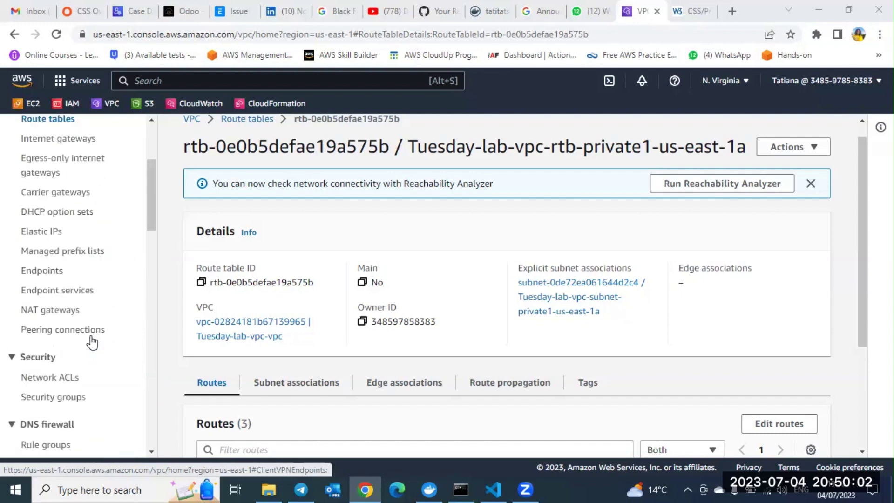
scroll(91, 343, up, 2)
scroll(91, 342, up, 1)
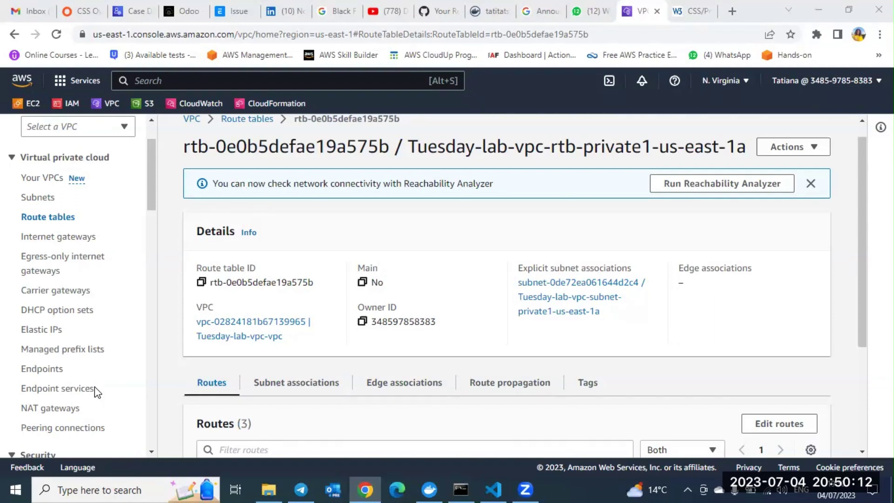
Review the Security and Network Firewall options, followed by the VPN, Verified Access, Transit gateway and Traffic Mirroring features
scroll(97, 391, down, 3)
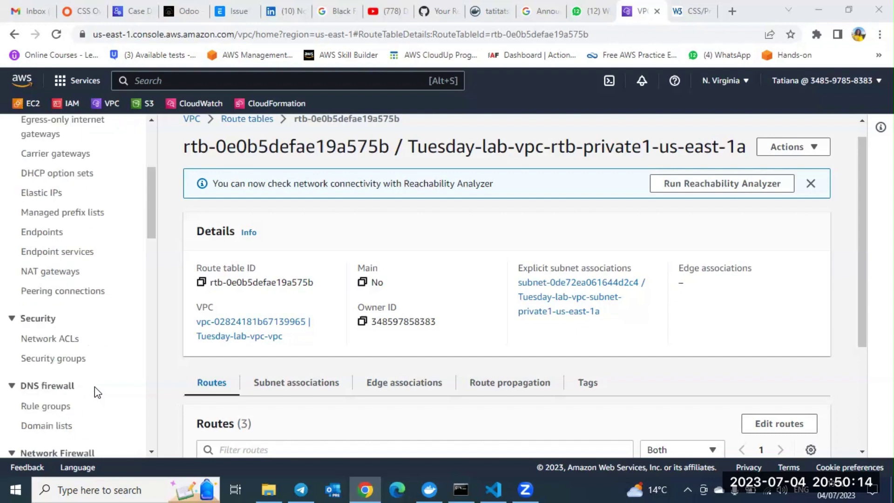
scroll(96, 391, down, 2)
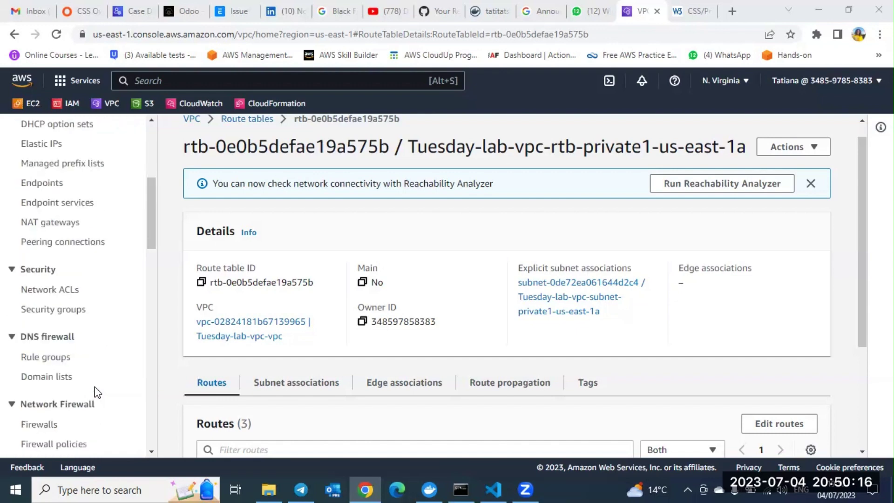
scroll(96, 391, down, 1)
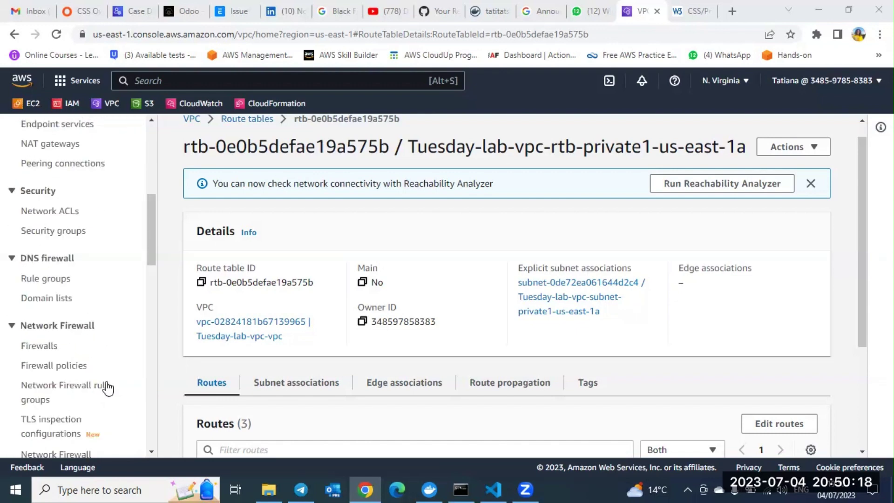
click(64, 372)
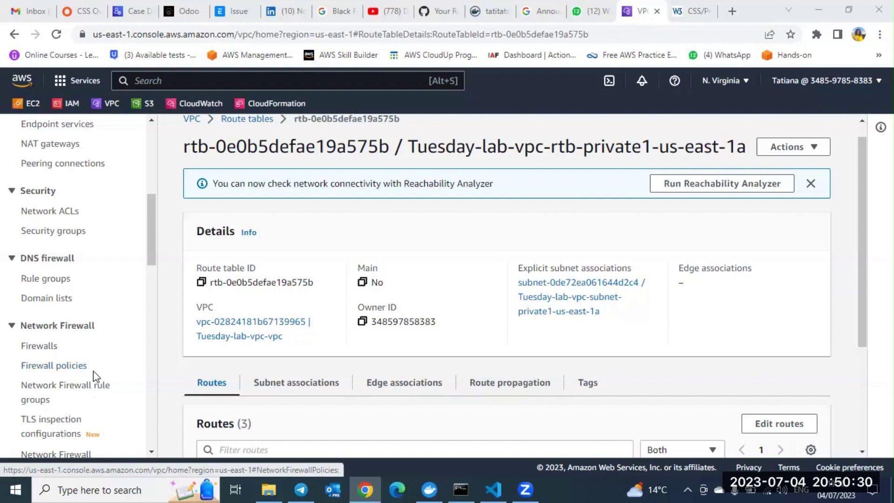
scroll(93, 373, down, 1)
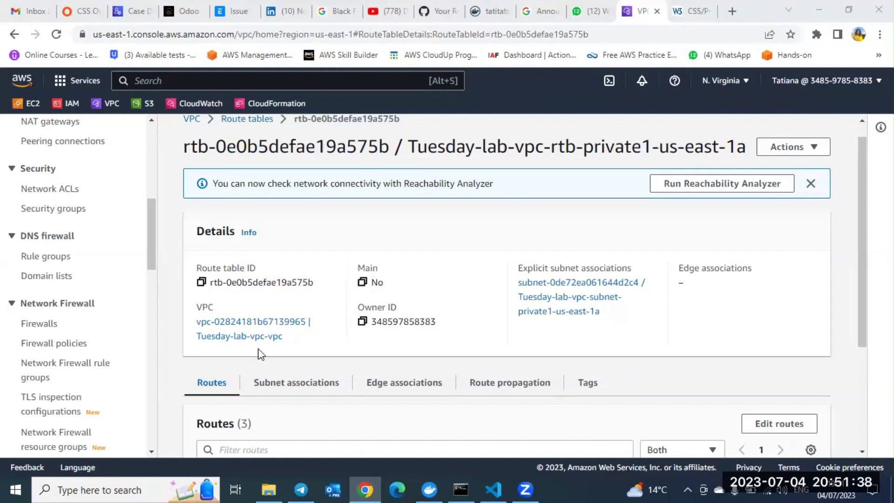
scroll(166, 365, down, 1)
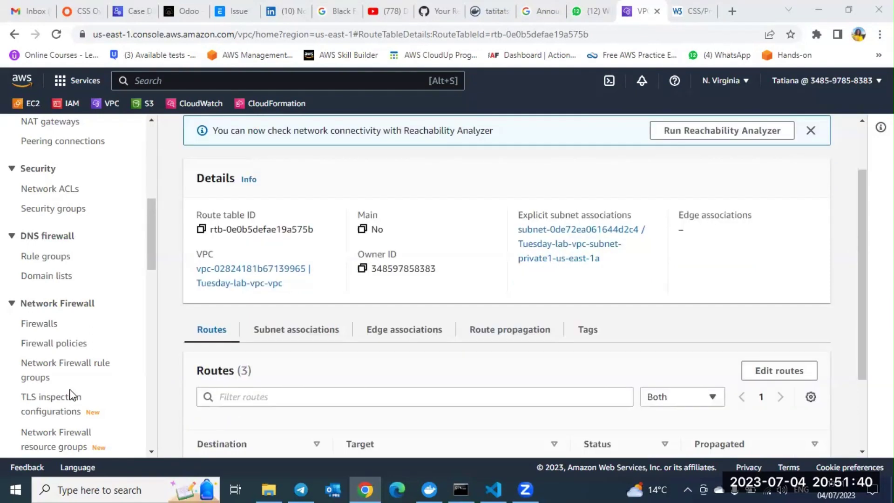
scroll(70, 395, down, 2)
scroll(72, 394, down, 1)
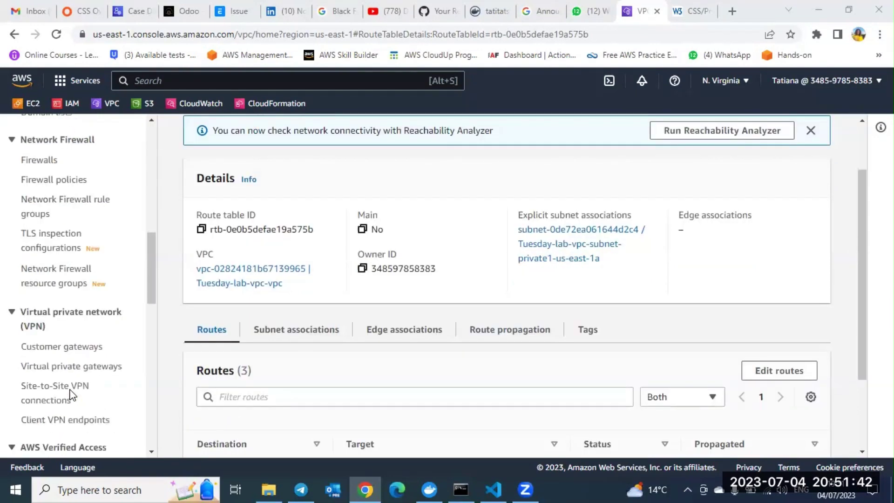
scroll(73, 395, down, 1)
scroll(70, 395, down, 1)
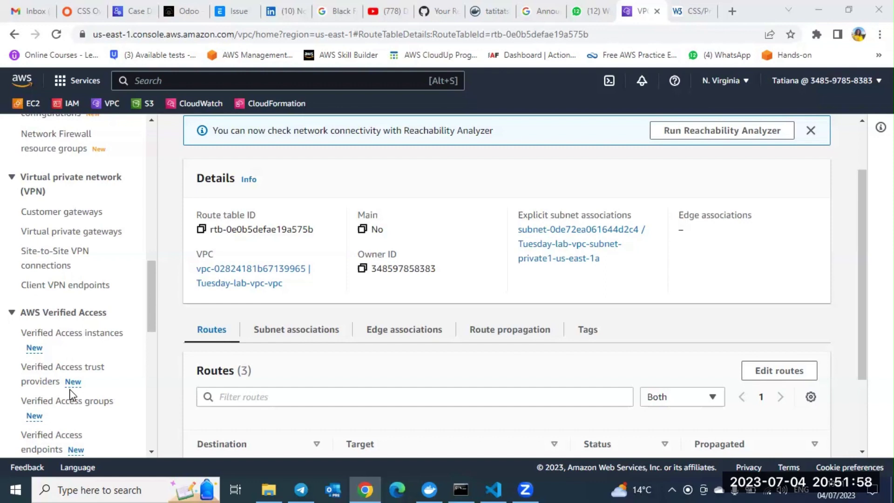
scroll(110, 364, down, 1)
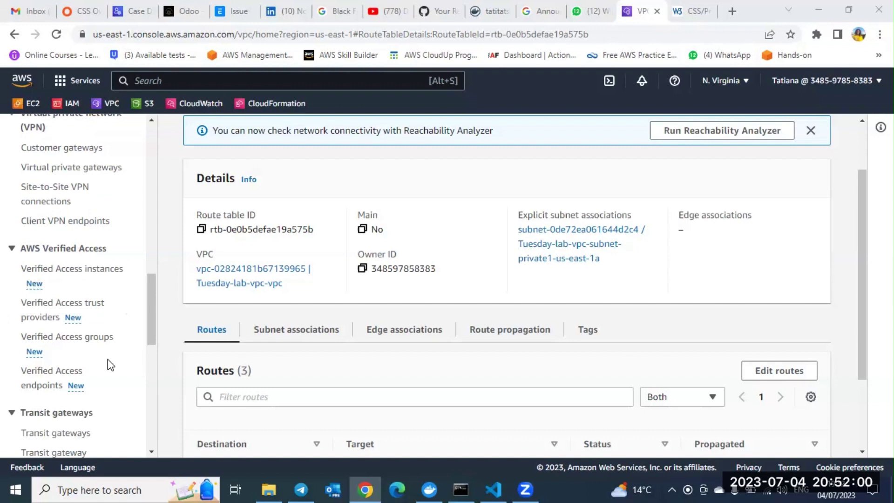
scroll(108, 360, down, 1)
scroll(107, 360, down, 2)
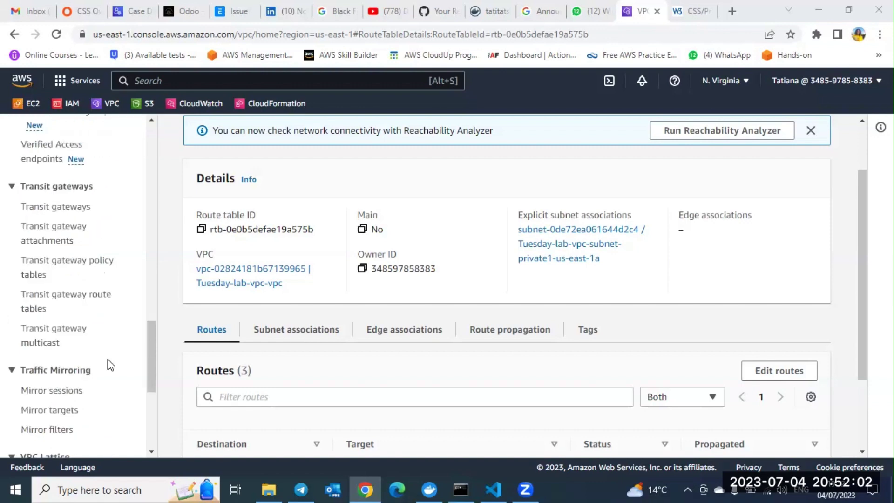
Review the VPC feature categories from Traffic Mirroring and VPC Lattice back through Verified Access, VPN and Network Firewall to the Virtual private cloud options
scroll(108, 359, down, 1)
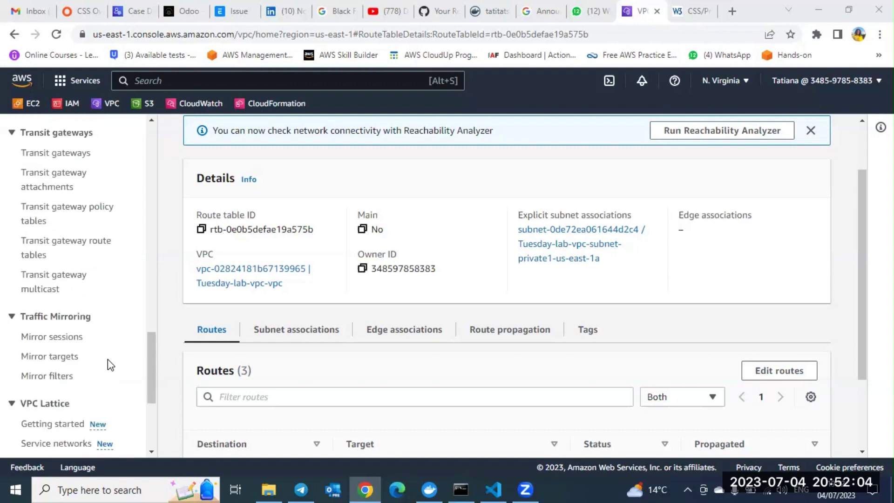
scroll(107, 359, down, 3)
scroll(108, 363, up, 4)
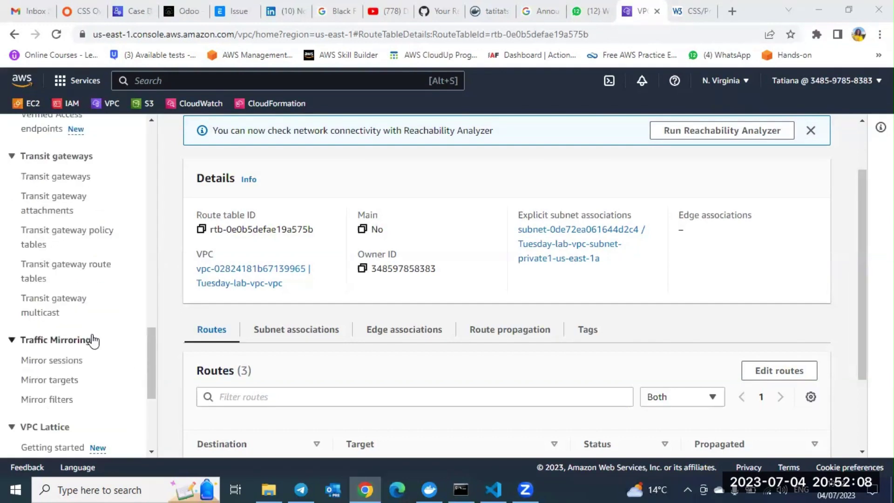
scroll(93, 340, up, 2)
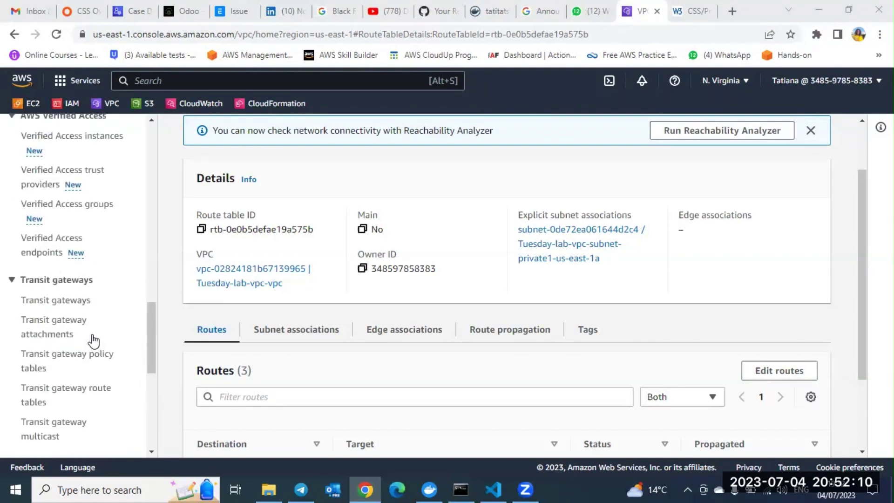
scroll(94, 341, up, 4)
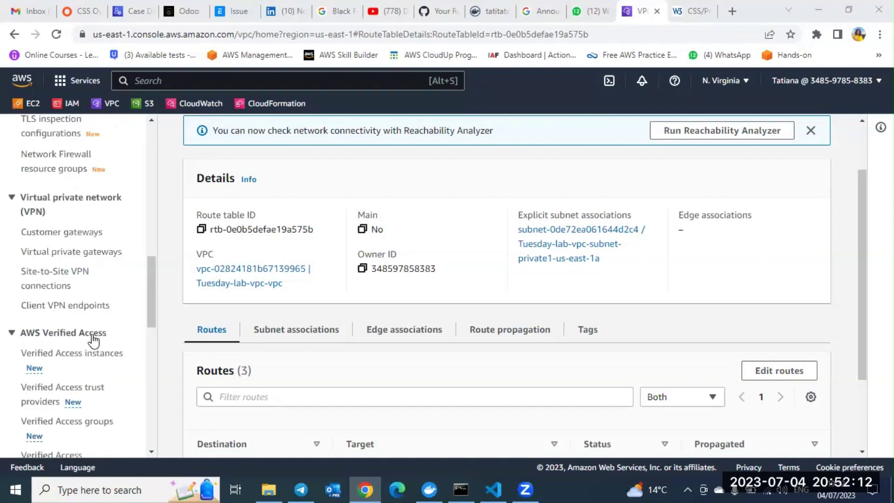
scroll(87, 287, up, 2)
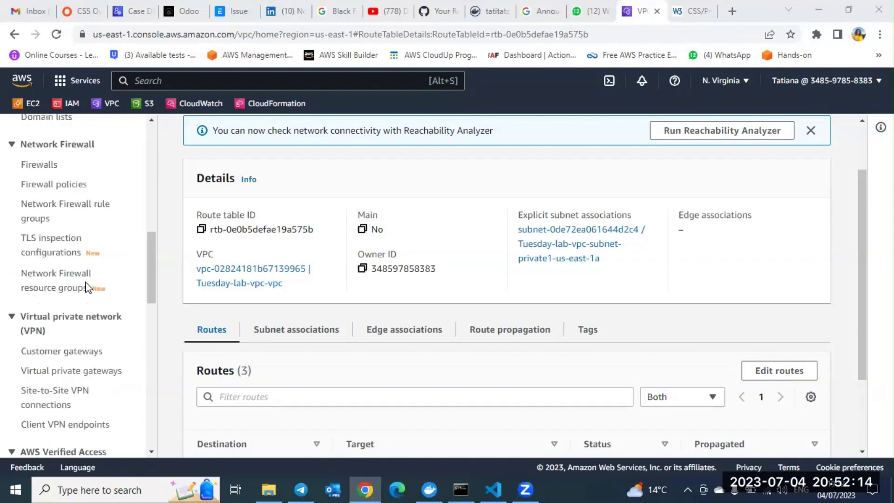
scroll(86, 286, up, 2)
scroll(86, 287, up, 2)
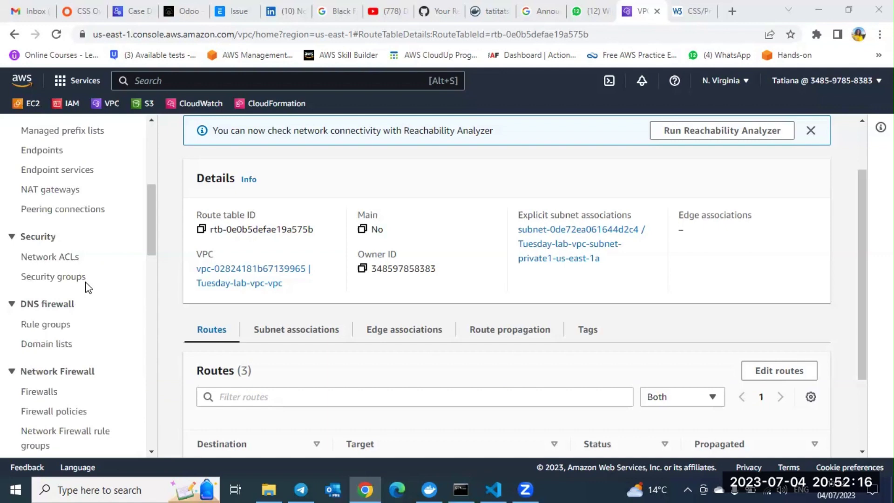
scroll(87, 284, up, 2)
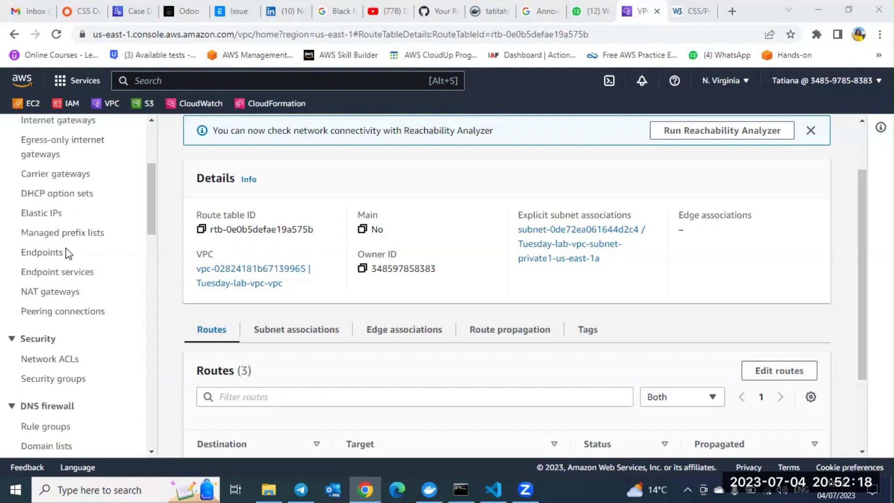
scroll(65, 248, up, 1)
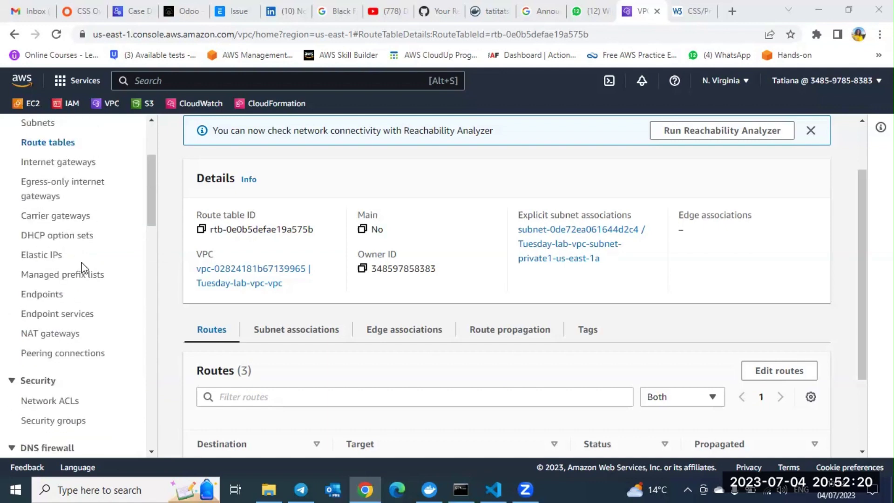
Open the Tuesday-lab-vpc-vpce-s3 endpoint and examine its details and associated route tables
click(47, 298)
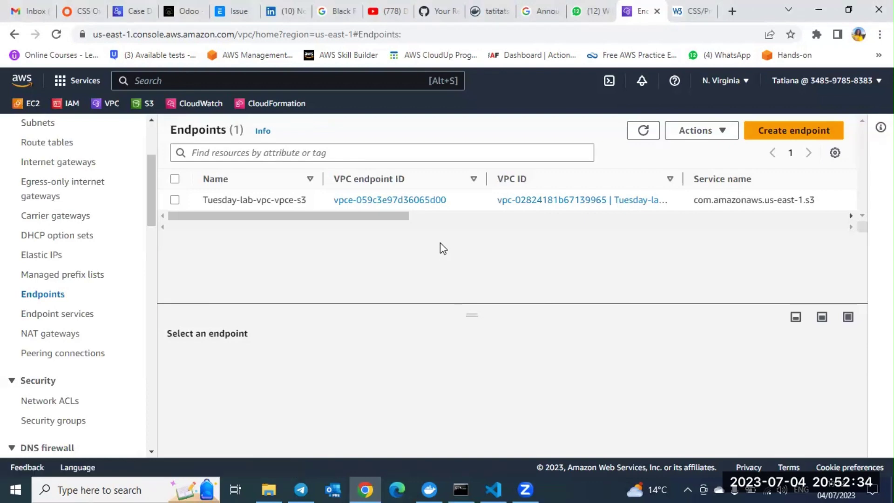
click(378, 200)
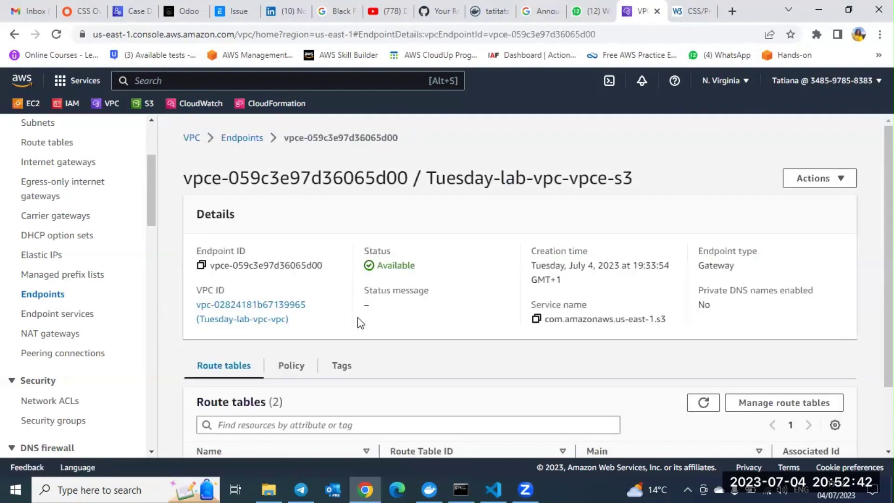
scroll(358, 318, down, 2)
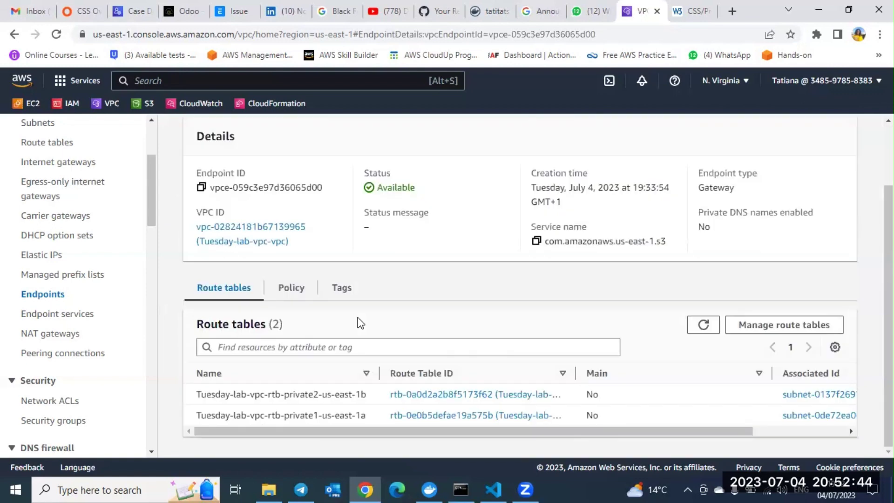
scroll(358, 317, up, 2)
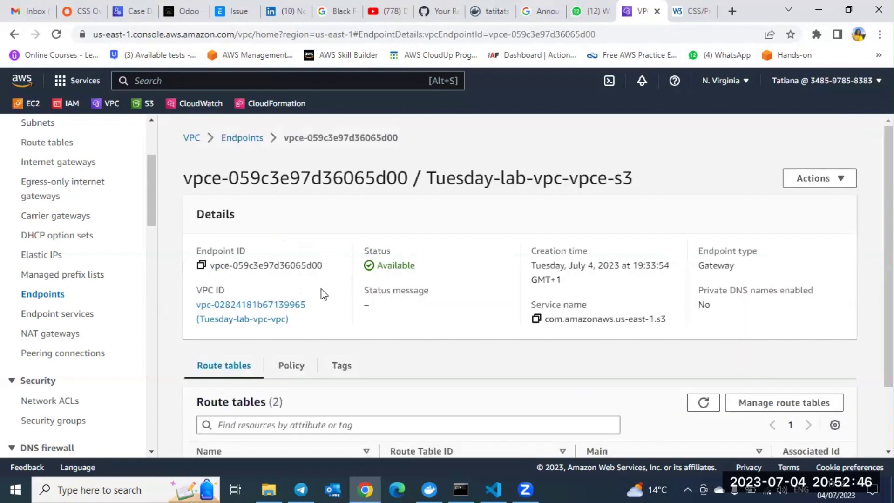
scroll(321, 295, down, 2)
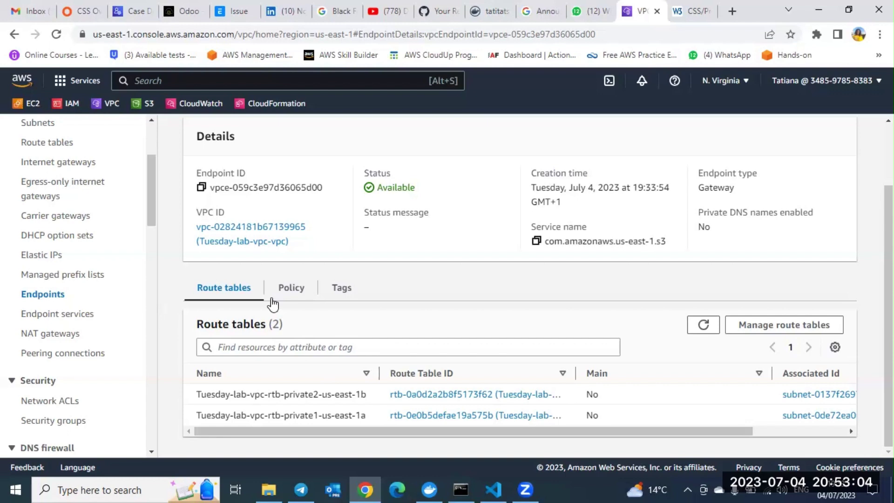
scroll(356, 285, up, 2)
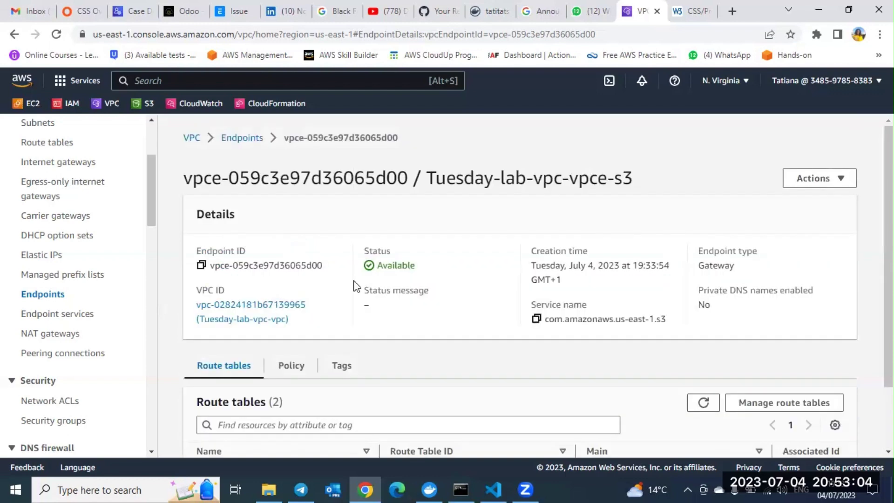
Start creating a new VPC endpoint named s3-endpoint with AWS services as its service category
click(242, 138)
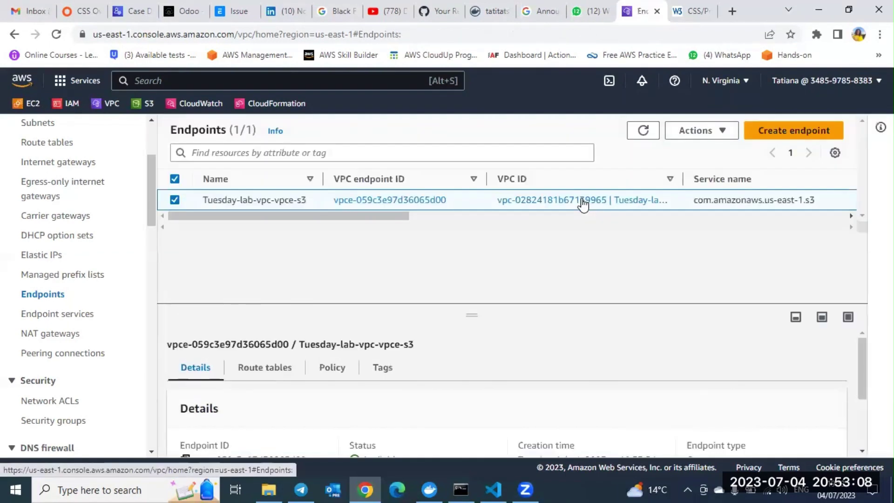
click(774, 131)
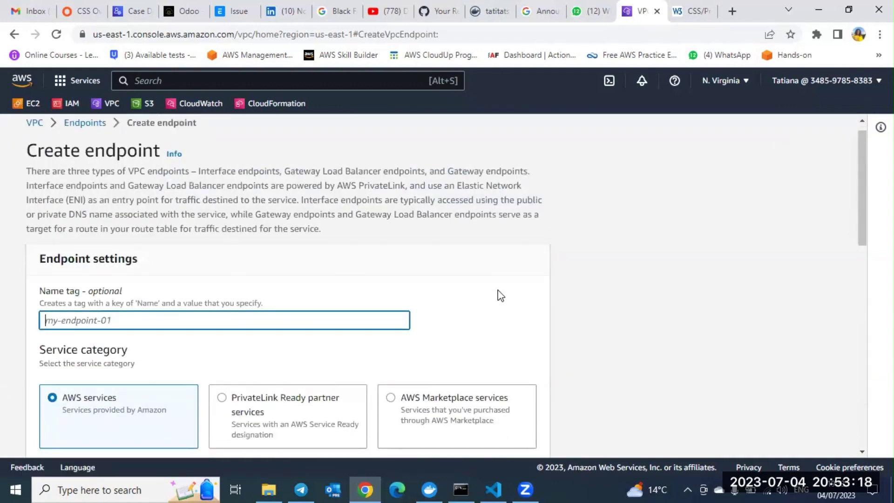
scroll(500, 296, down, 1)
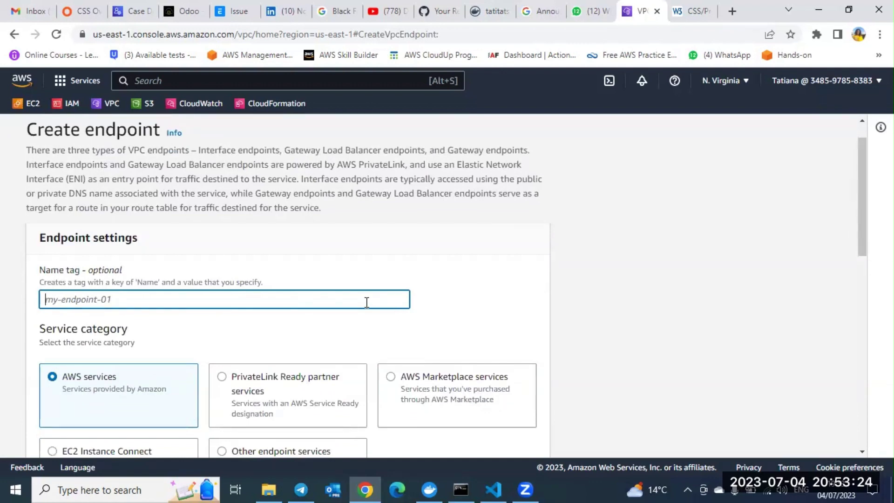
text(s3-e)
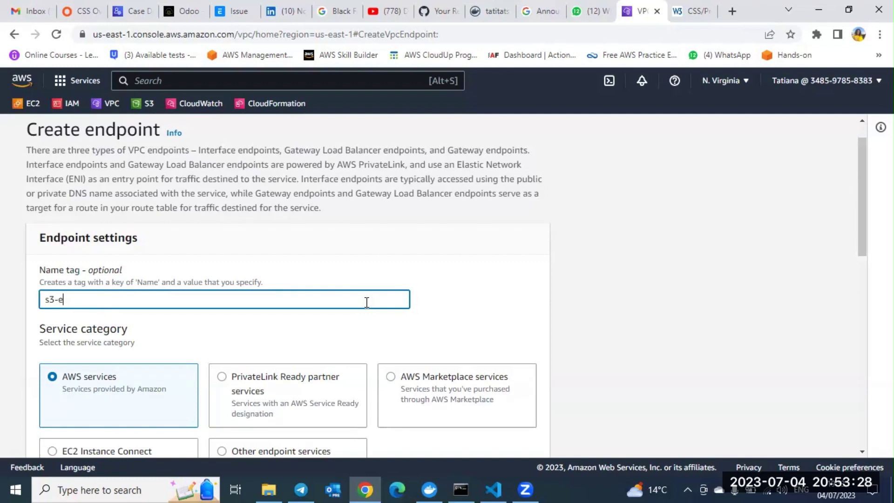
text(ndpoint)
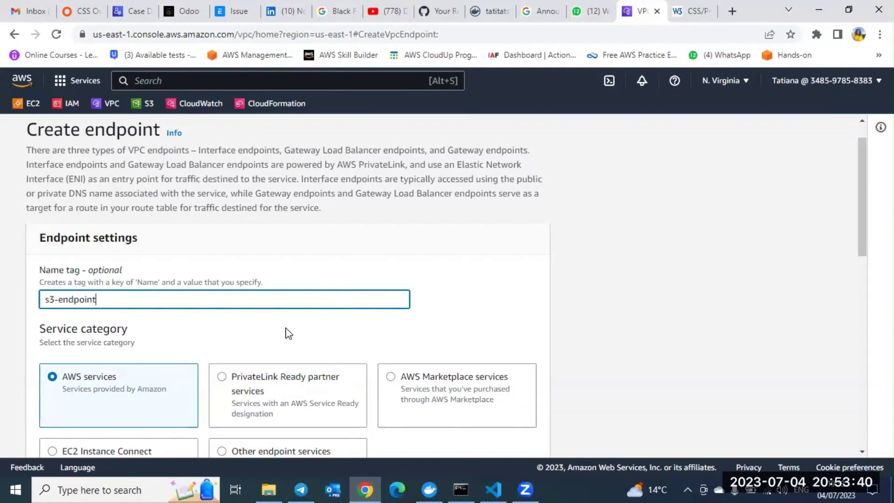
scroll(155, 261, down, 3)
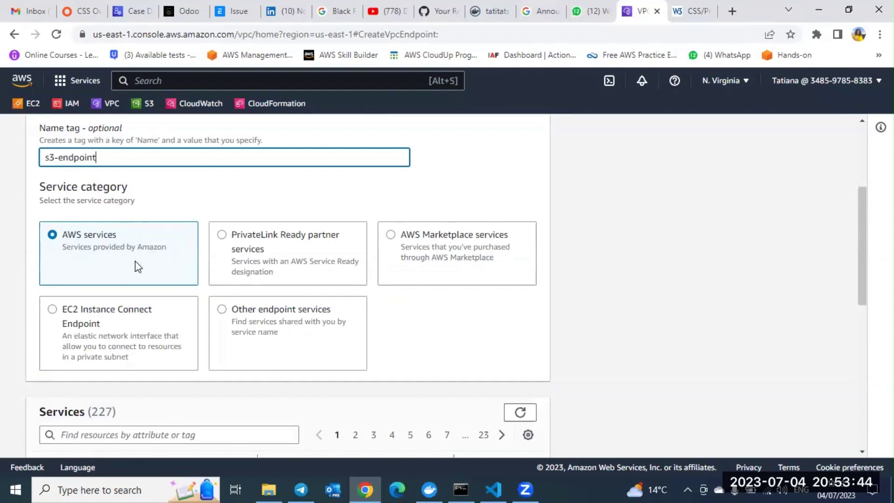
click(163, 235)
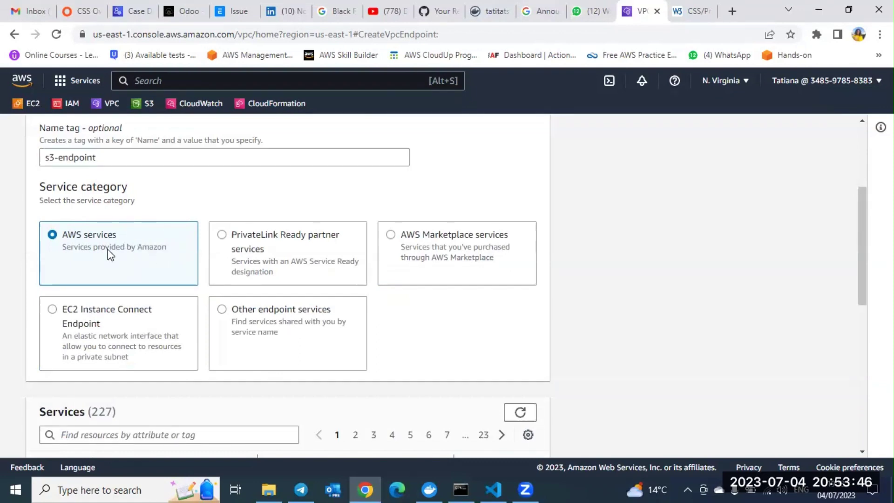
Filter the endpoint services by the service name com.amazonaws.us-east-1.s3 and select the Gateway type
scroll(107, 249, down, 1)
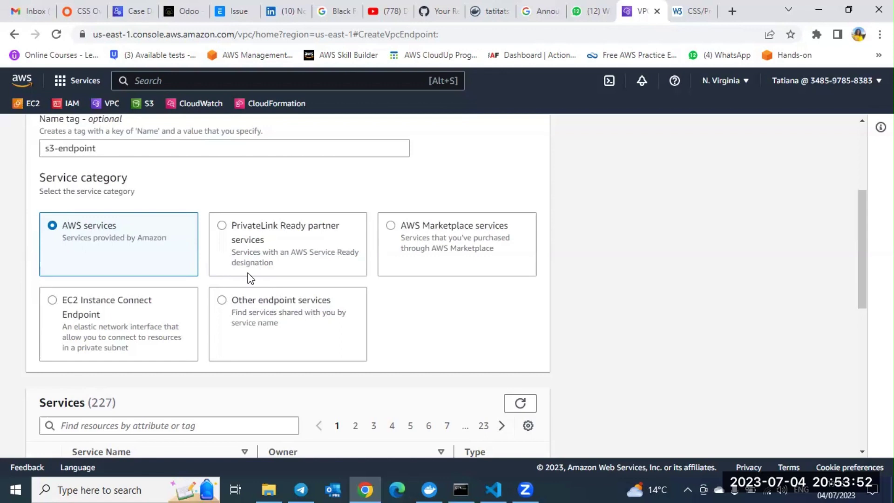
scroll(248, 275, down, 1)
scroll(210, 269, down, 2)
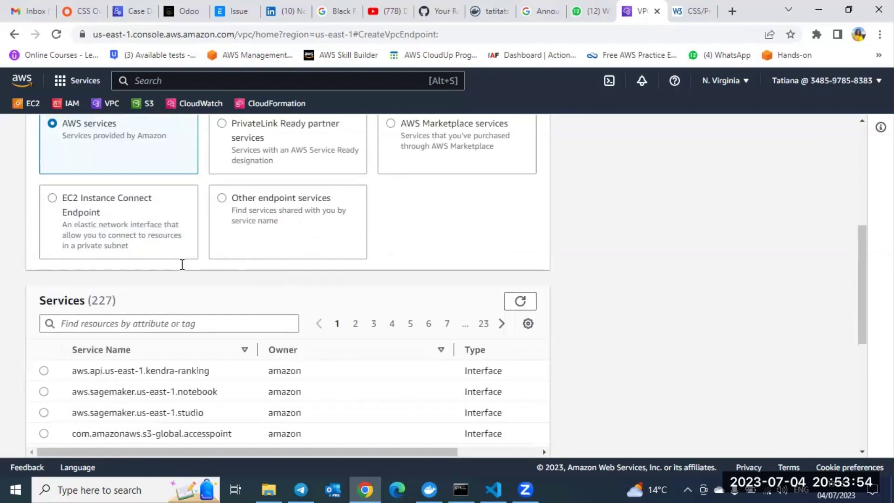
scroll(184, 261, down, 1)
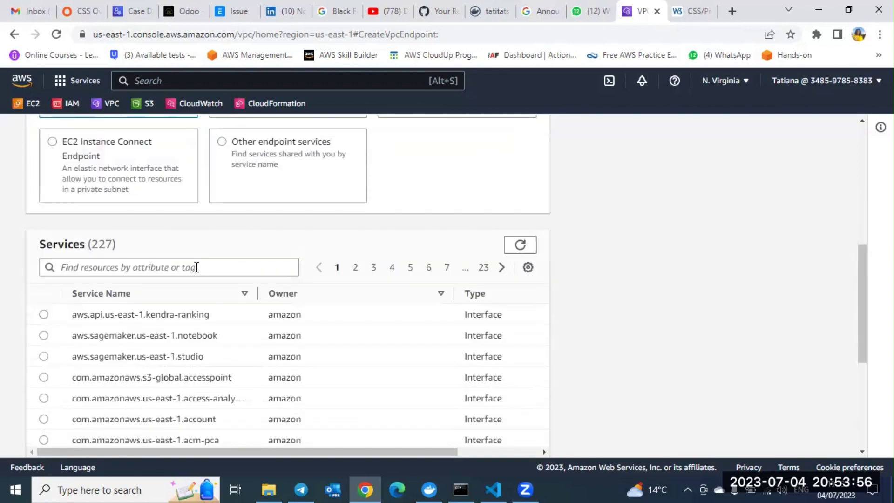
click(196, 266)
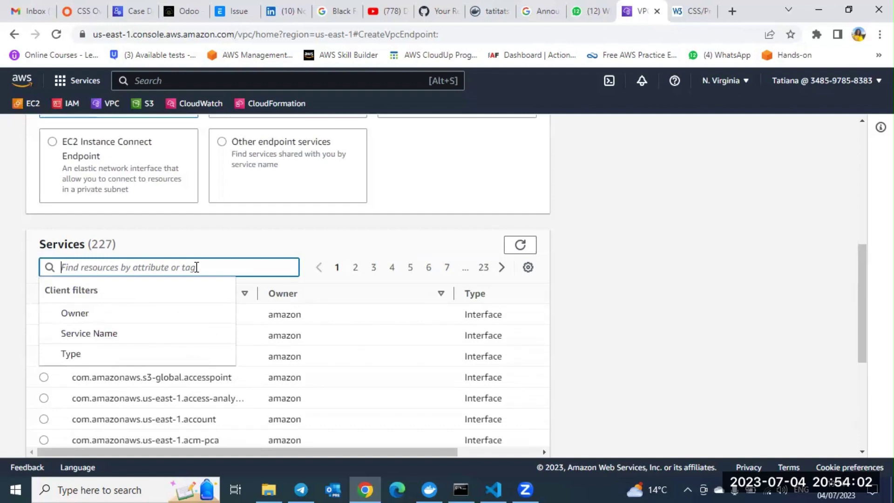
text(s3)
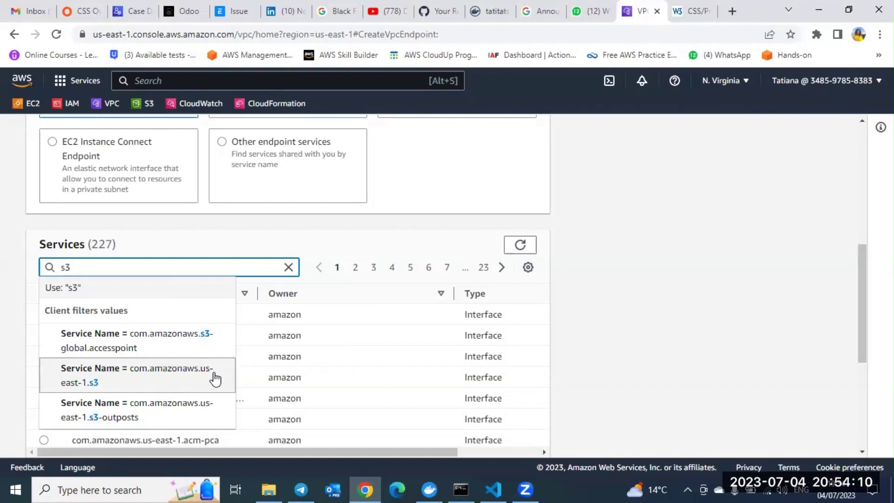
click(189, 374)
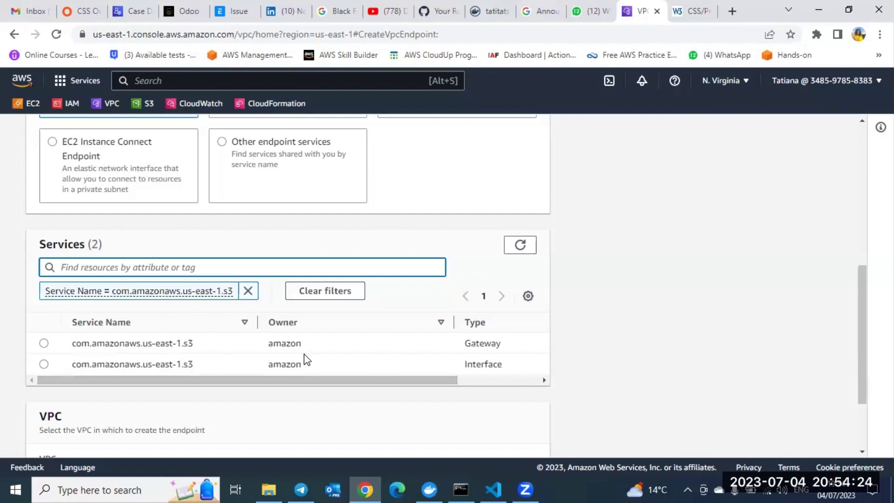
scroll(305, 361, down, 1)
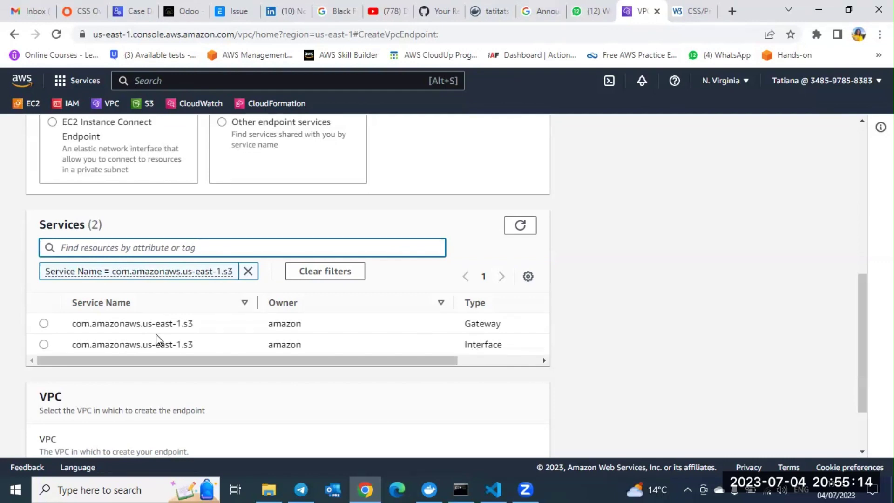
click(43, 324)
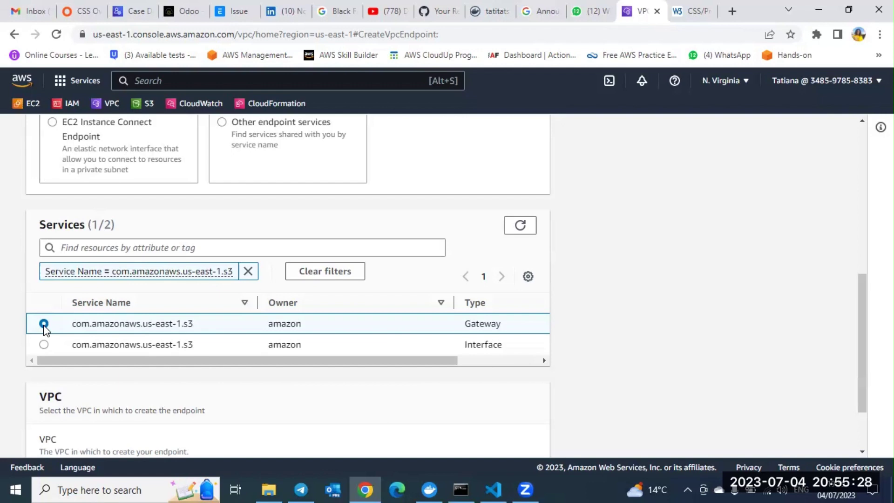
Choose Tuesday-lab-vpc-vpc as the VPC for the endpoint and review the route tables offered for it
scroll(44, 326, down, 1)
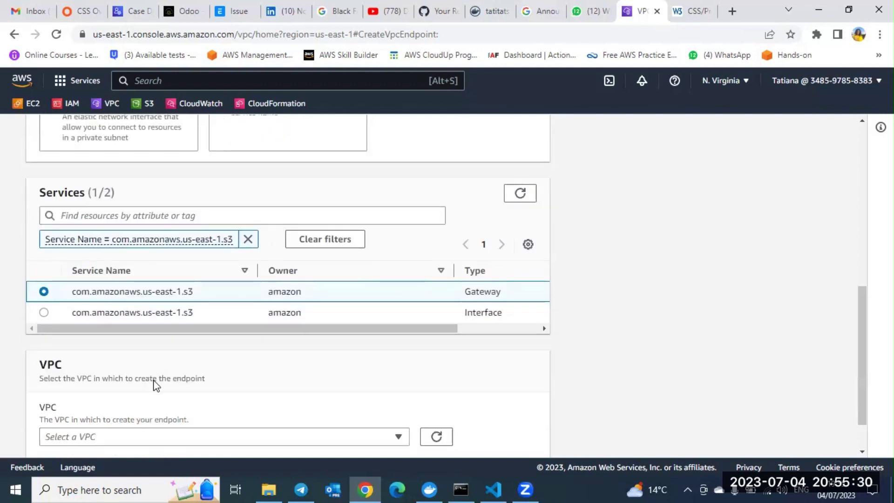
scroll(140, 395, down, 1)
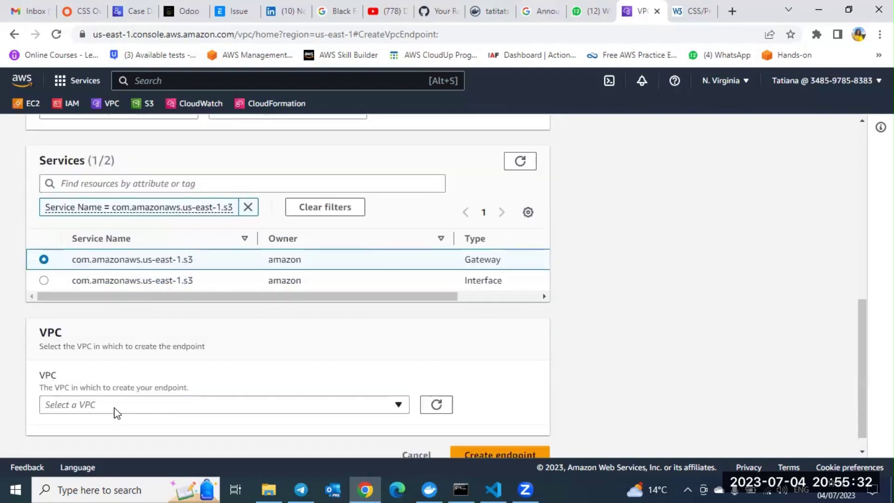
click(114, 407)
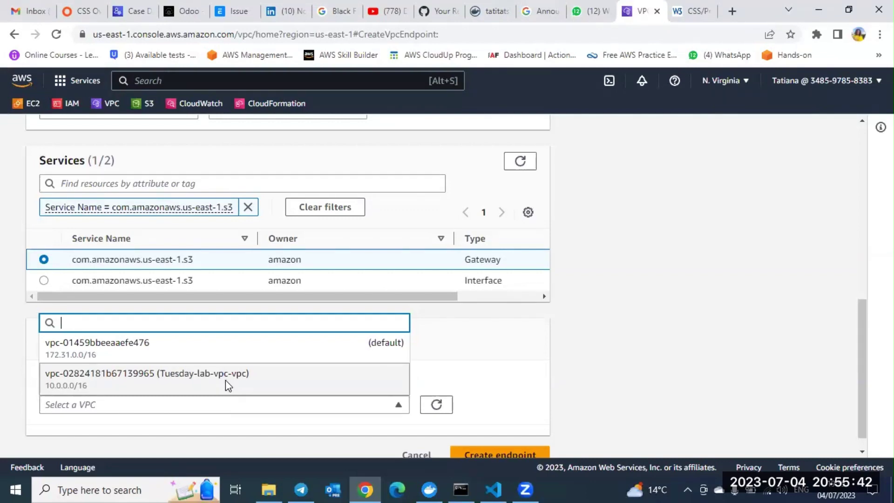
key(Return)
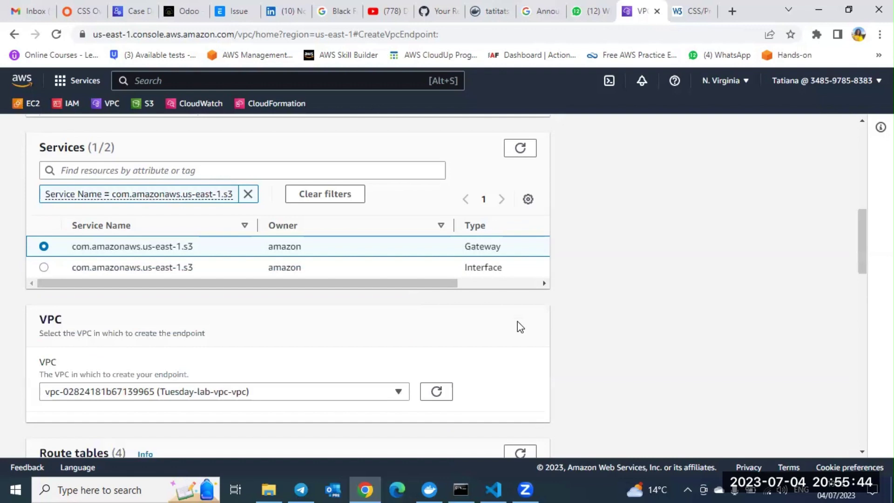
scroll(520, 326, down, 4)
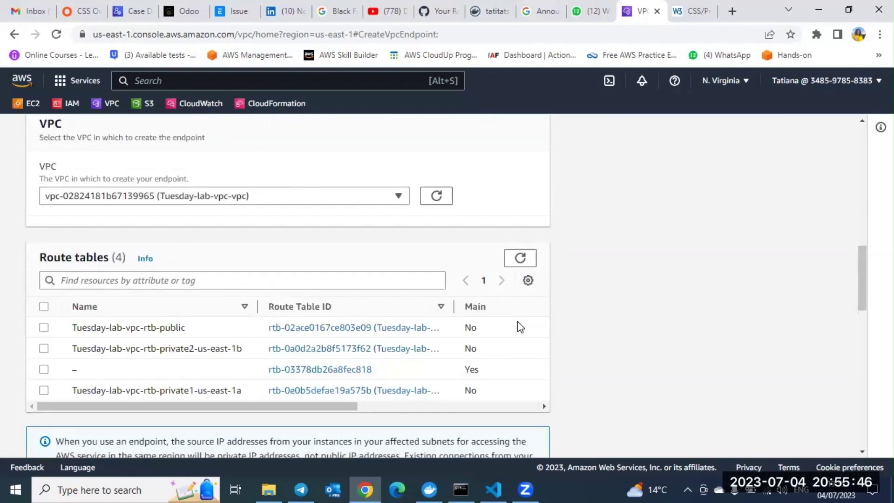
scroll(518, 322, down, 1)
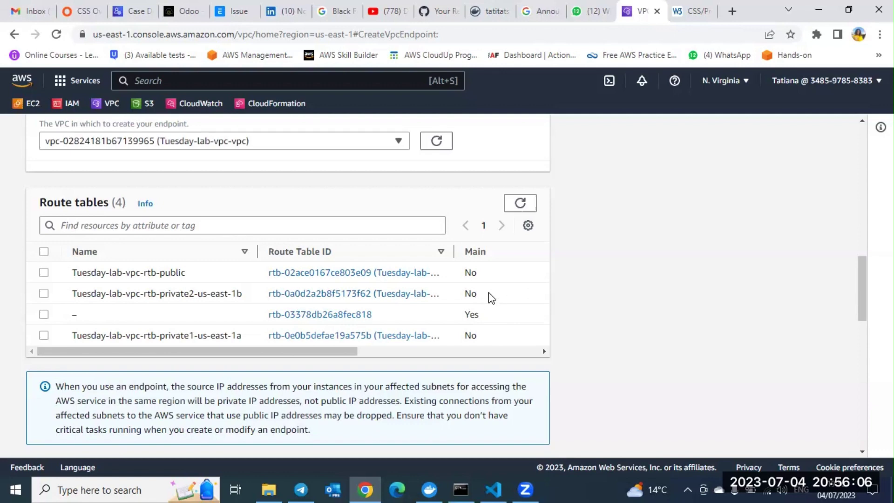
Select the route tables Tuesday-lab-vpc-rtb-private2-us-east-1b and Tuesday-lab-vpc-rtb-private1-us-east-1a for the endpoint
scroll(446, 309, down, 1)
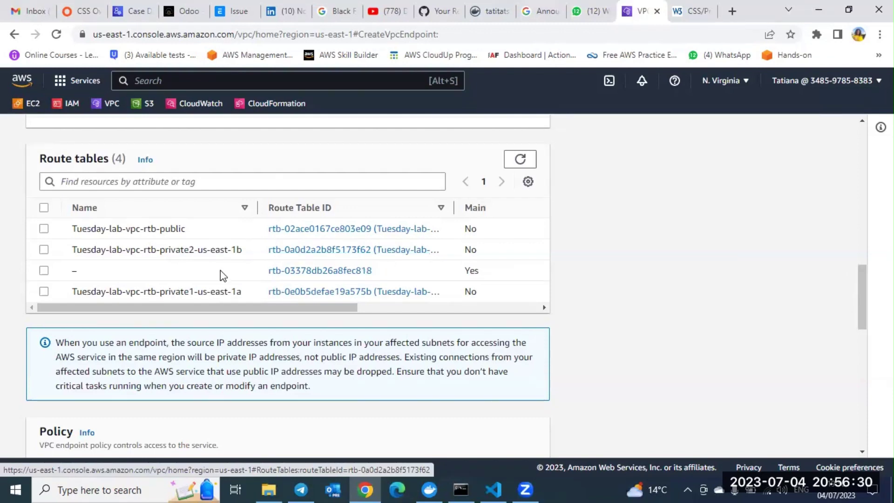
click(44, 250)
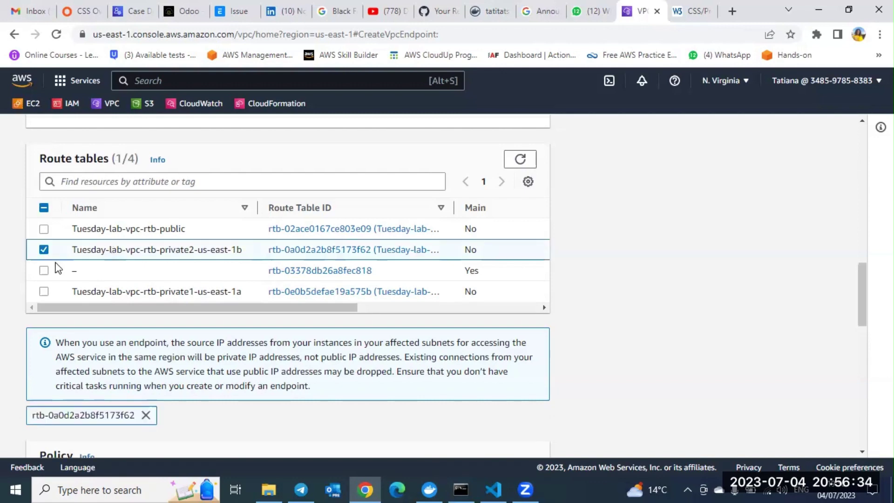
scroll(56, 268, down, 1)
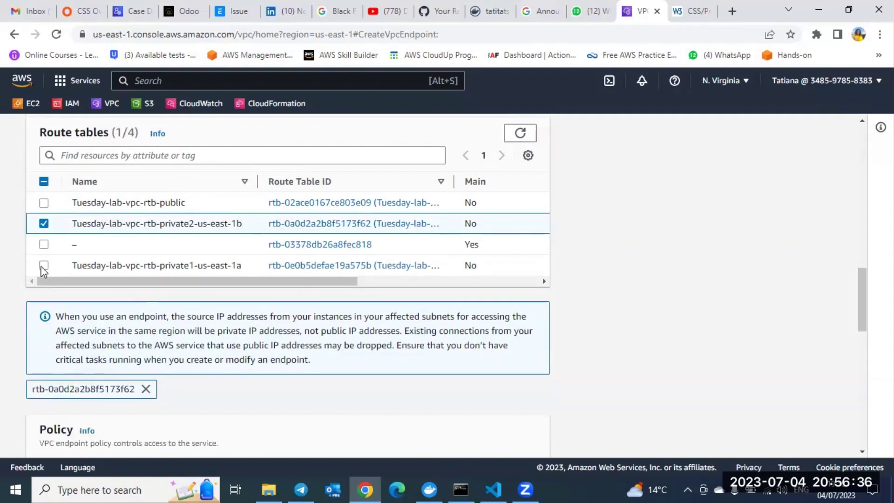
click(181, 264)
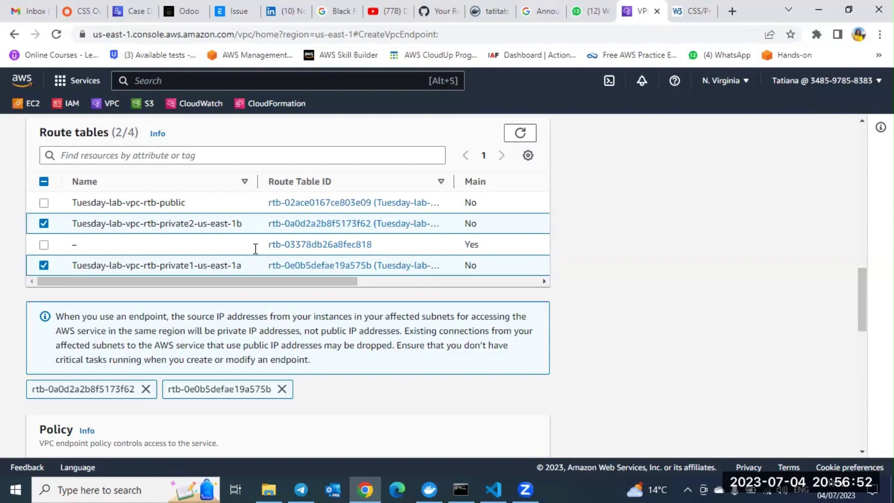
Review the endpoint's policy and tags, and try to create s3-endpoint with Full access and both private route tables
scroll(255, 248, down, 3)
scroll(255, 248, down, 1)
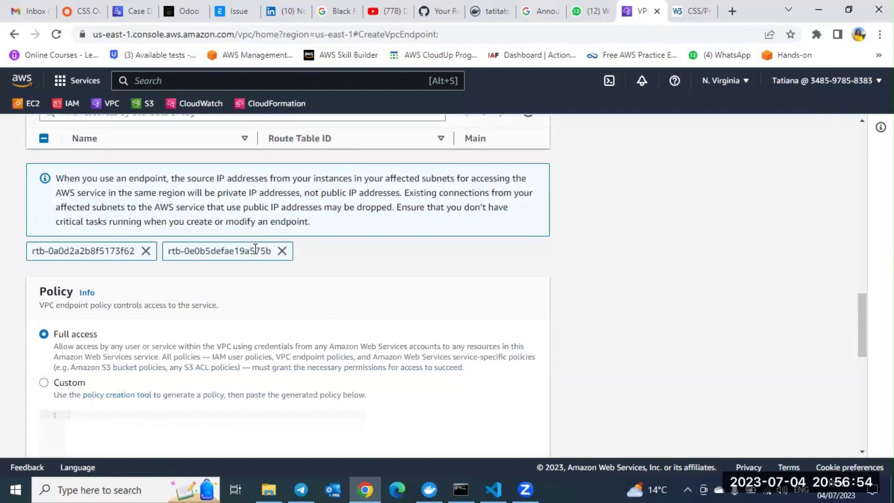
scroll(254, 250, down, 1)
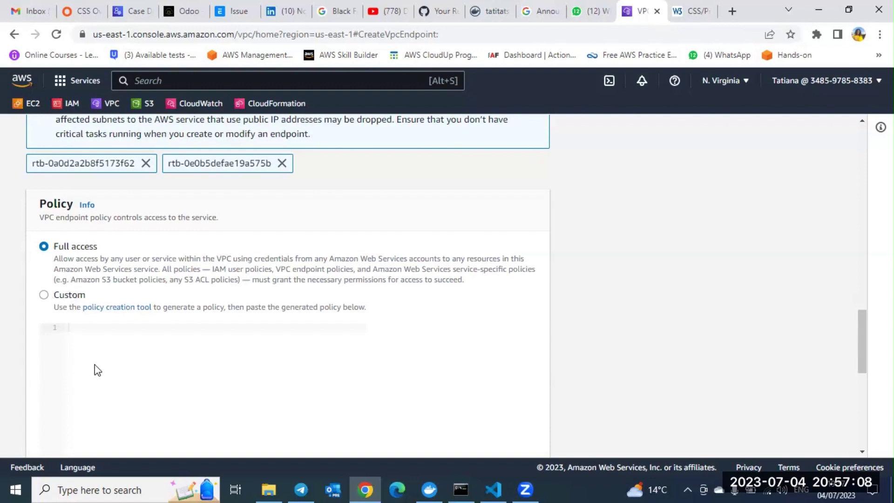
scroll(96, 370, down, 1)
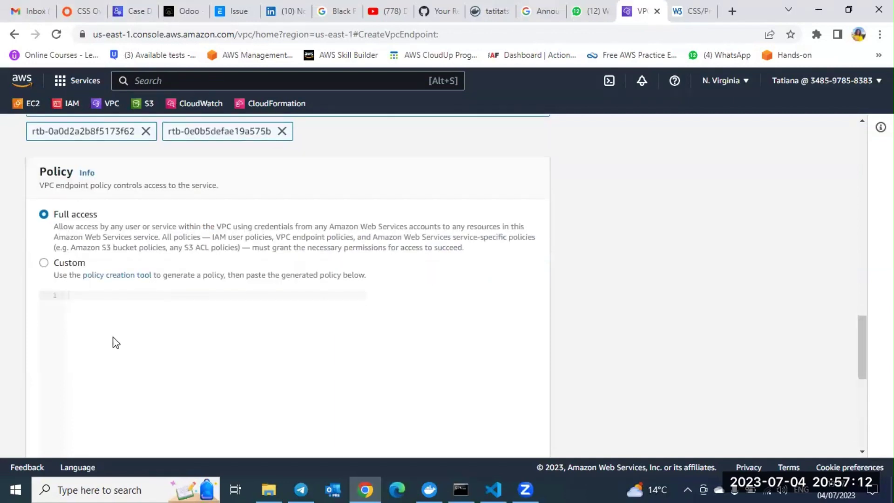
scroll(116, 343, down, 1)
scroll(116, 343, down, 4)
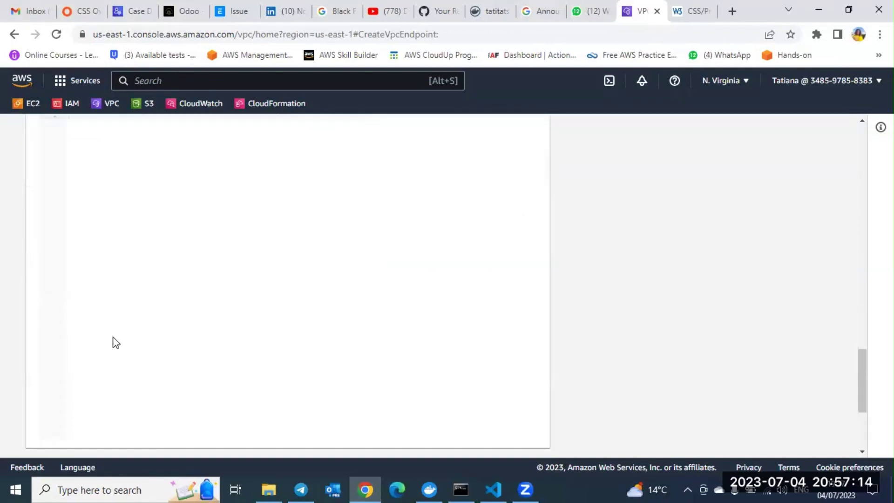
scroll(116, 343, down, 1)
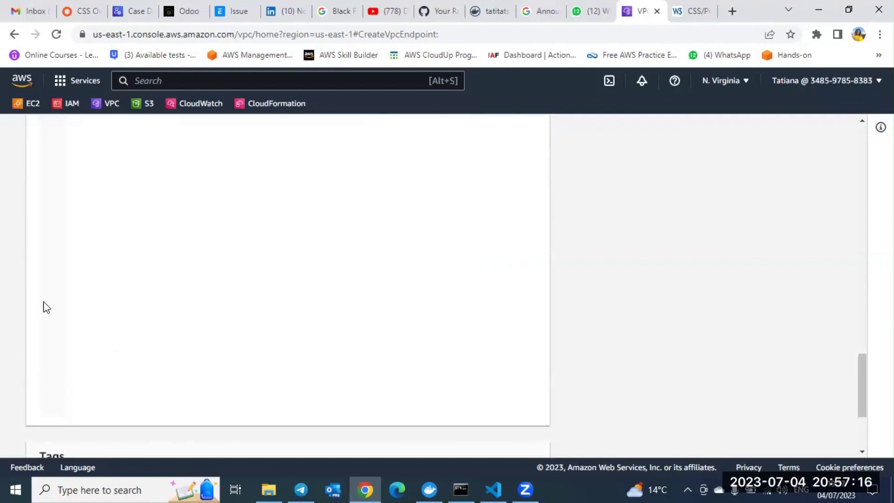
scroll(44, 305, up, 5)
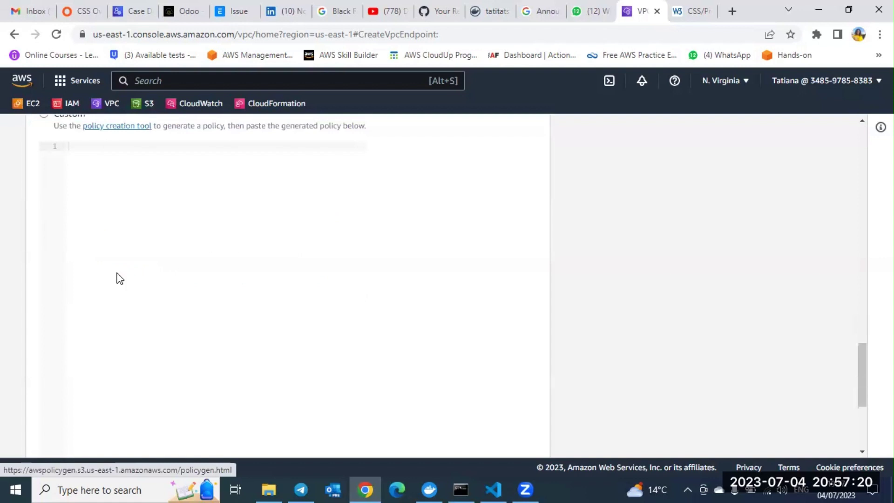
scroll(117, 279, down, 5)
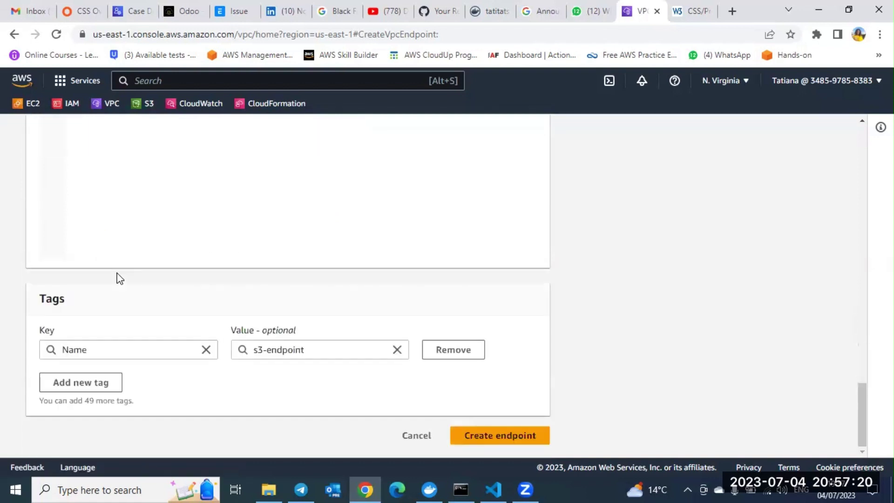
click(485, 438)
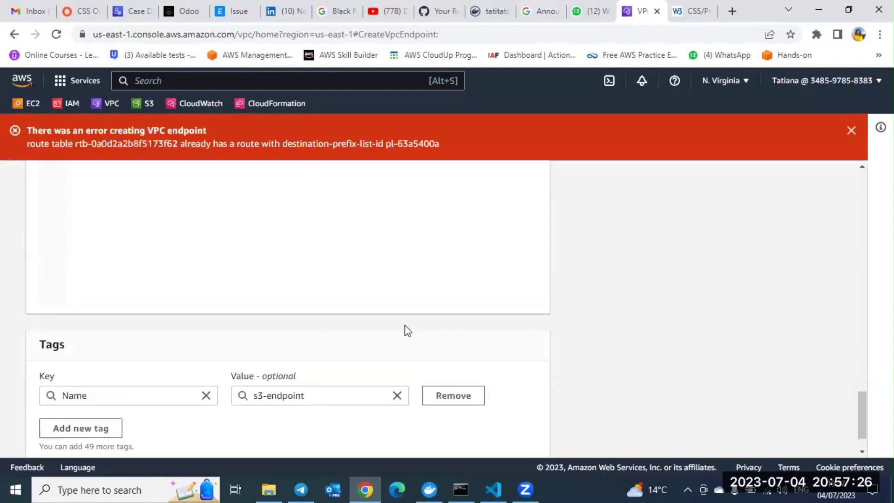
Clear the route table selection, select only Tuesday-lab-vpc-rtb-private2-us-east-1b, and check the associated subnets
scroll(411, 327, up, 8)
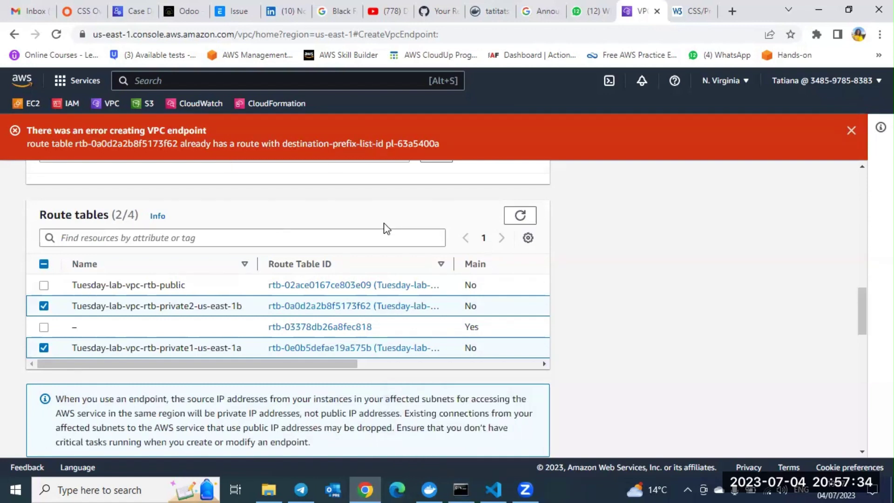
scroll(480, 263, down, 1)
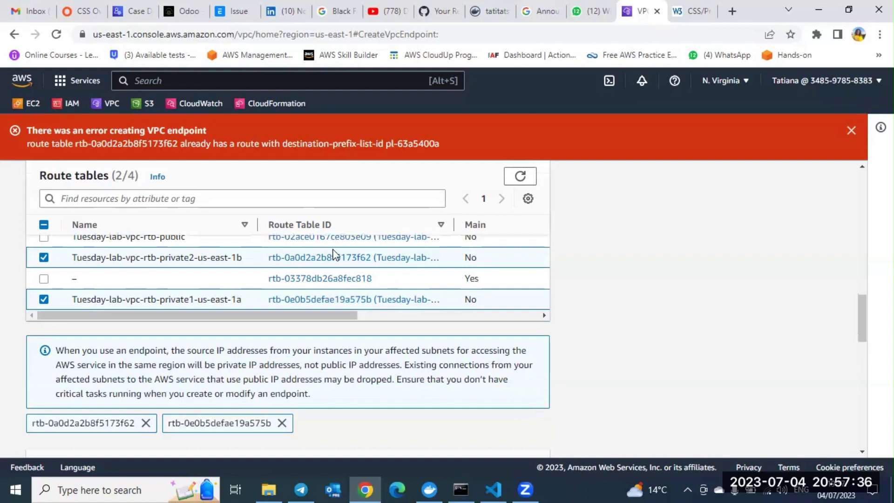
scroll(47, 326, up, 3)
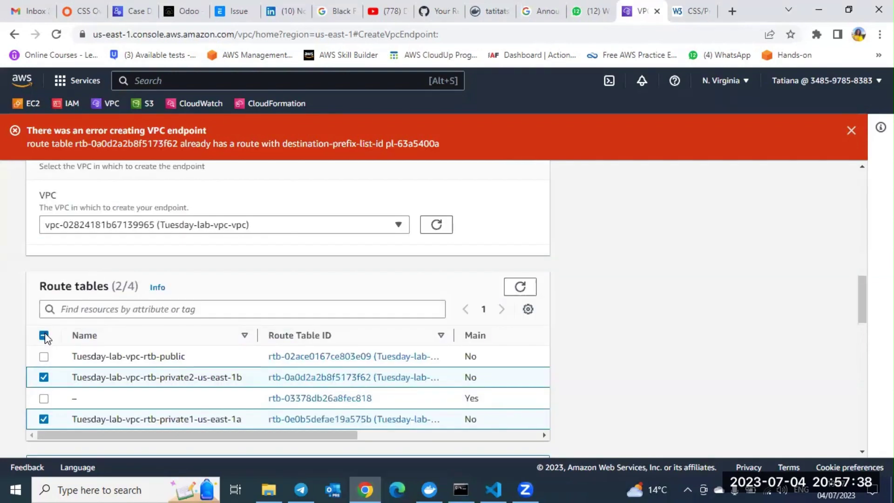
click(44, 335)
click(44, 335)
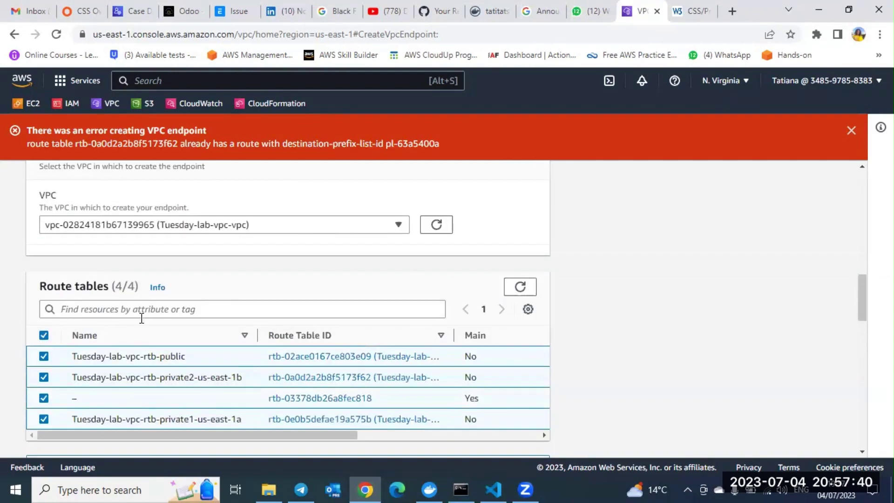
scroll(141, 319, down, 1)
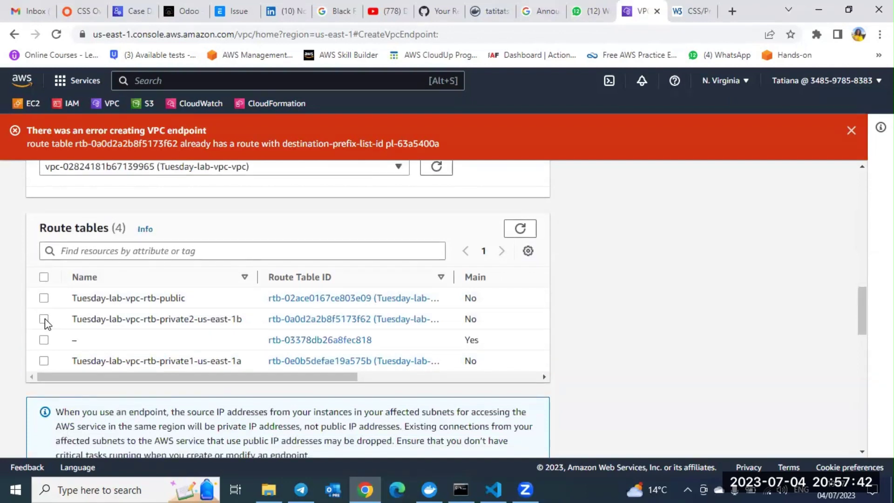
click(88, 316)
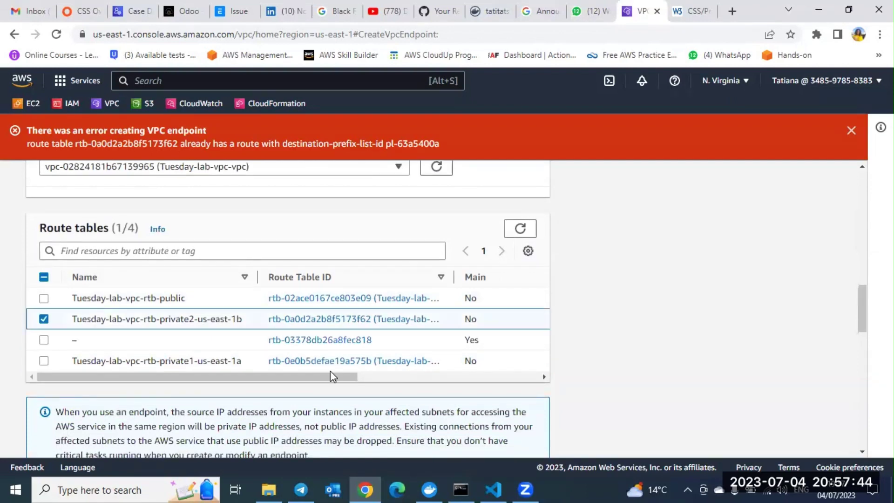
drag(333, 377, 552, 366)
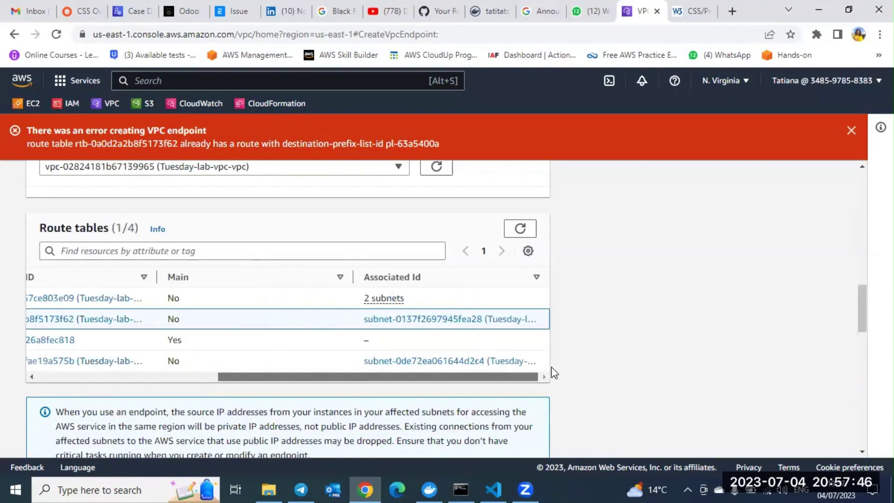
drag(379, 386, 147, 389)
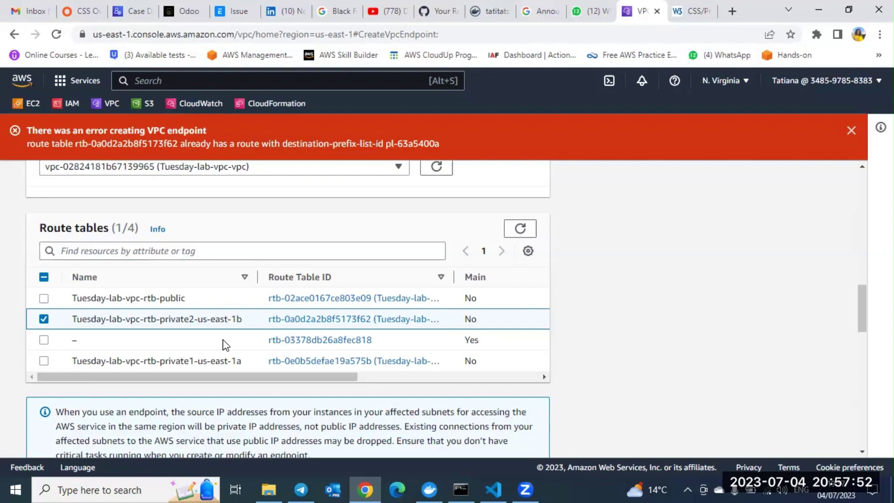
Recheck the endpoint settings and try to create s3-endpoint with only the private2 route table
scroll(225, 345, down, 3)
scroll(225, 344, down, 5)
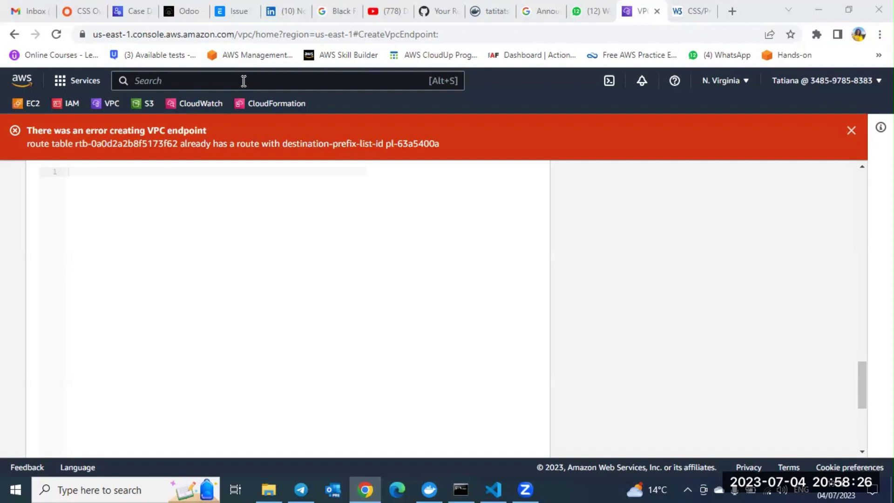
scroll(228, 274, up, 1)
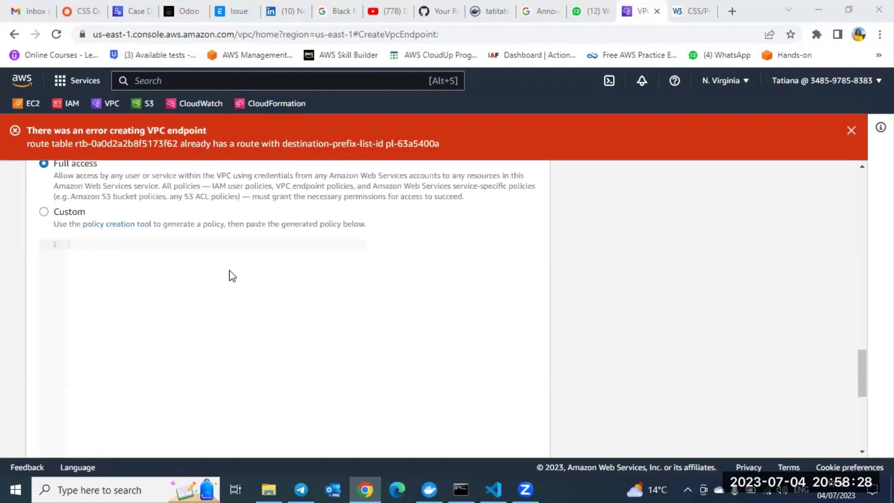
scroll(231, 276, up, 4)
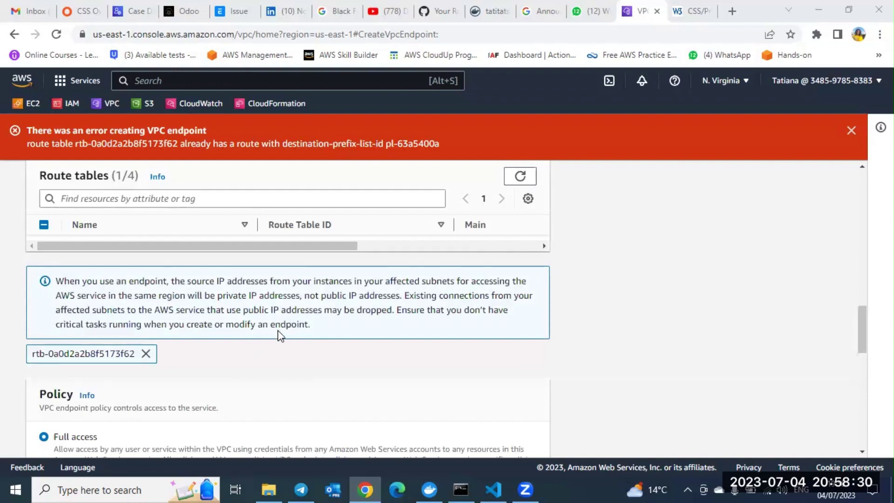
scroll(279, 335, up, 2)
scroll(280, 335, down, 1)
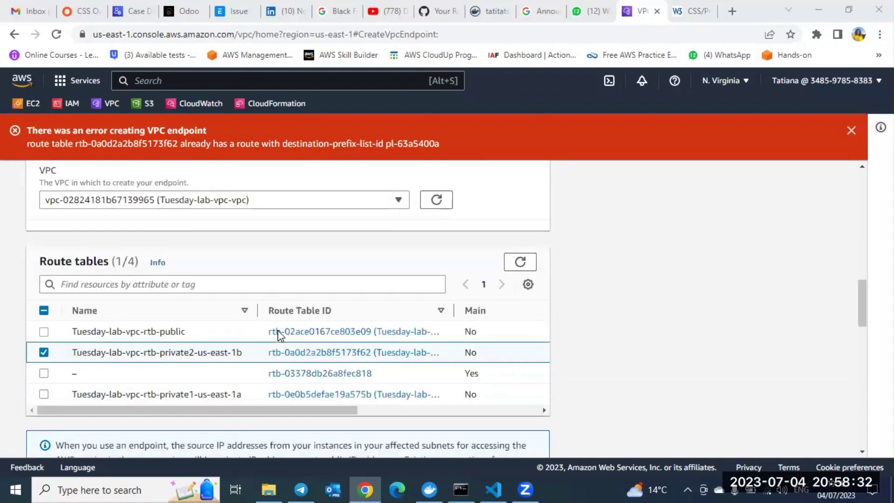
scroll(279, 336, down, 1)
scroll(279, 336, down, 2)
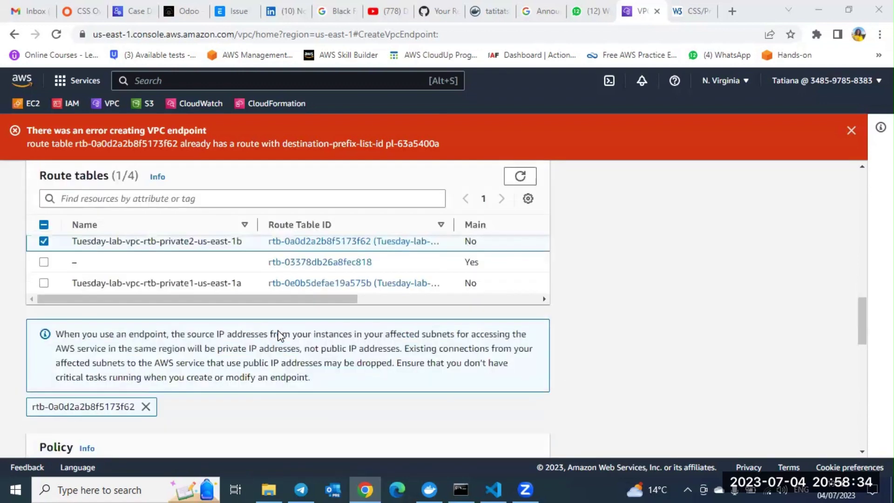
scroll(280, 335, down, 10)
click(486, 433)
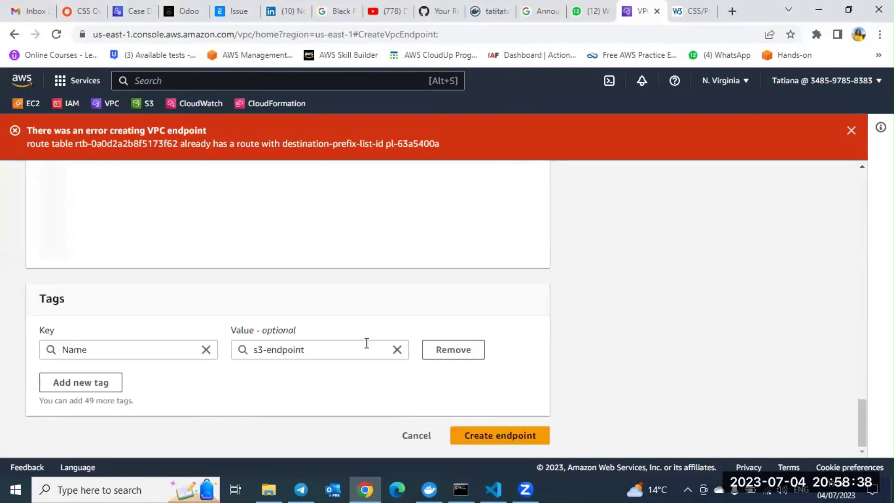
click(482, 438)
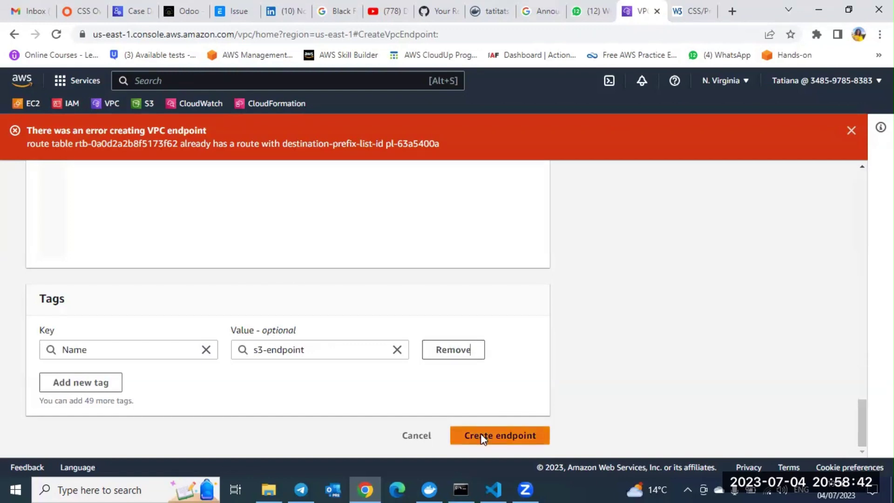
click(482, 438)
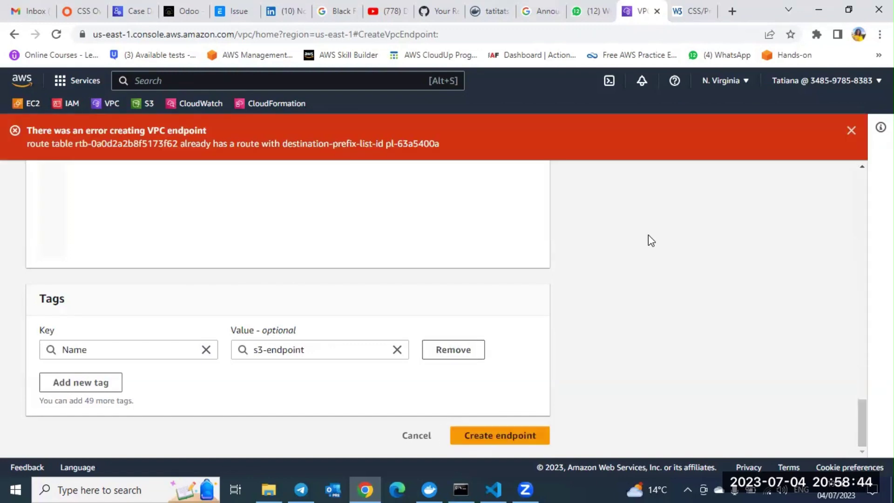
Deselect the private2 route table and select Tuesday-lab-vpc-rtb-private1-us-east-1a for the endpoint instead
scroll(648, 234, up, 3)
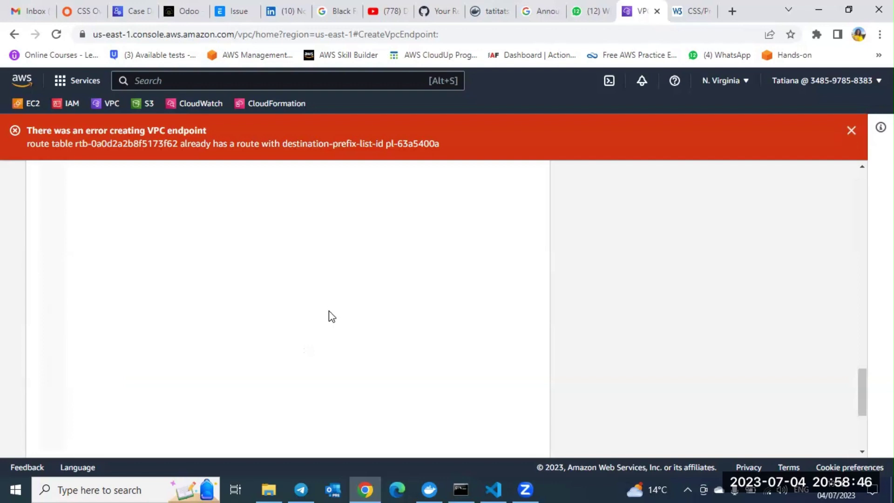
scroll(329, 311, up, 10)
scroll(35, 299, down, 1)
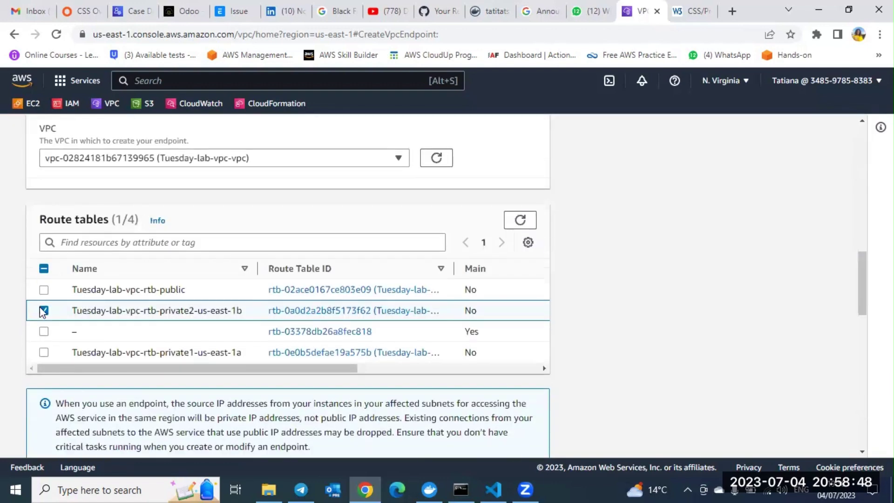
click(114, 310)
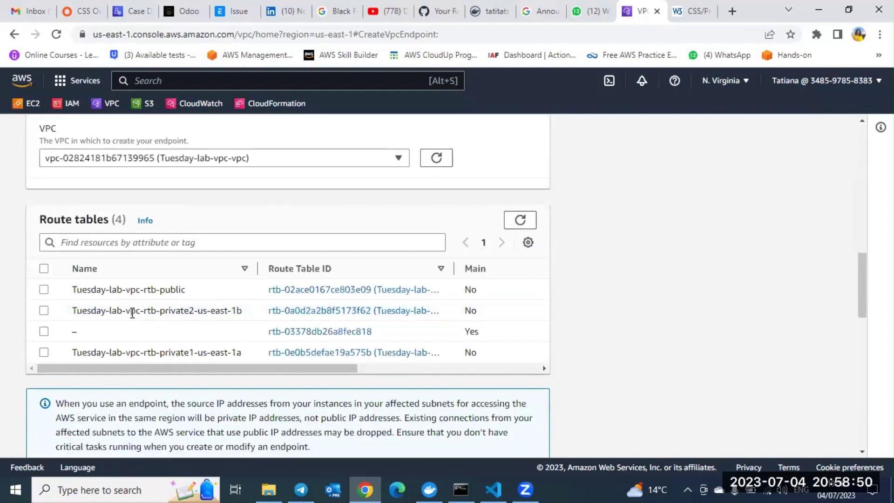
scroll(256, 312, down, 1)
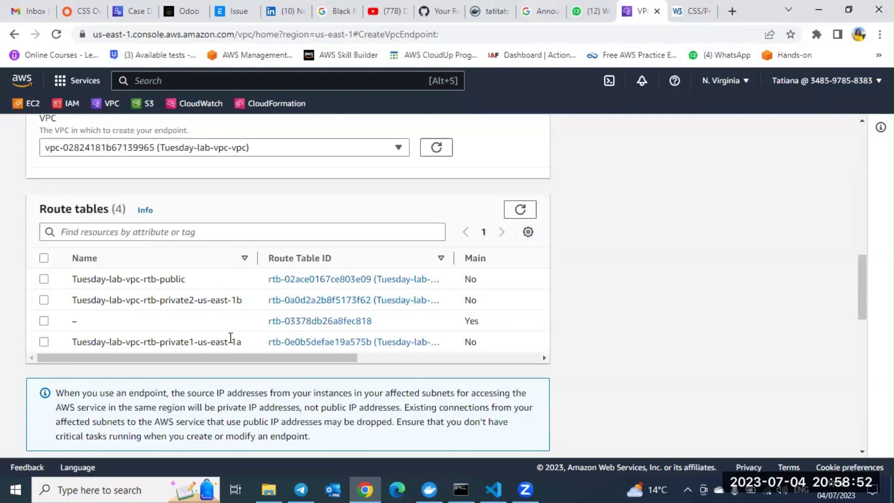
click(43, 342)
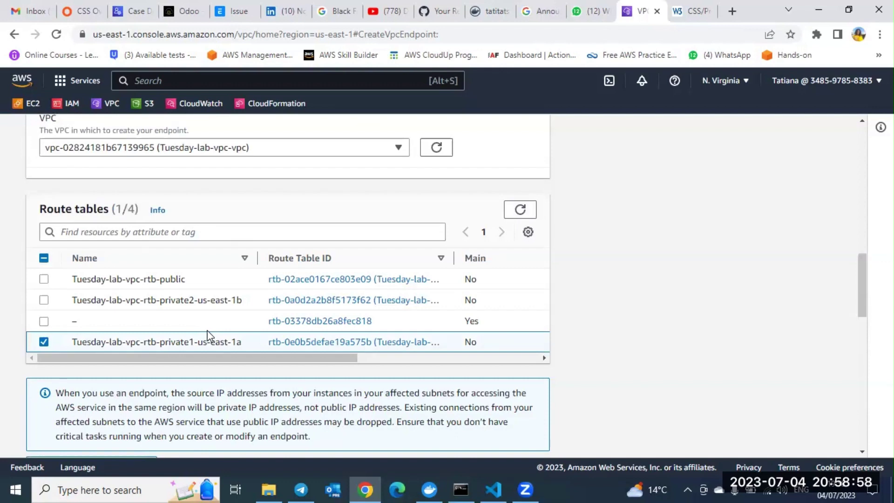
scroll(208, 335, up, 1)
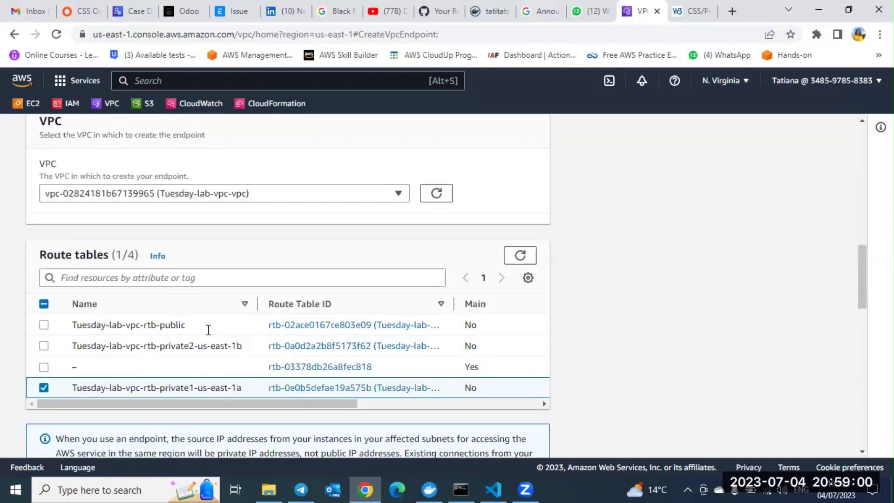
scroll(208, 330, down, 2)
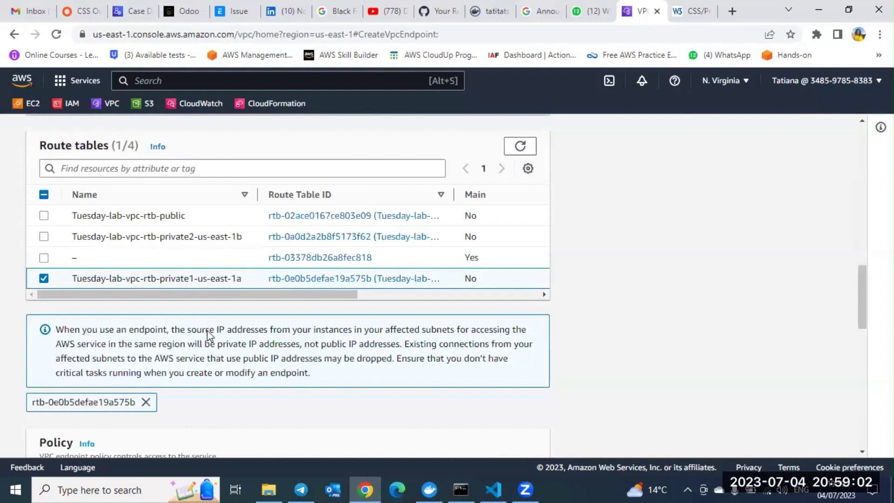
Try to create s3-endpoint with only the private1 route table, then recheck the route table selection and dismiss the notification
scroll(208, 331, down, 10)
scroll(465, 413, down, 2)
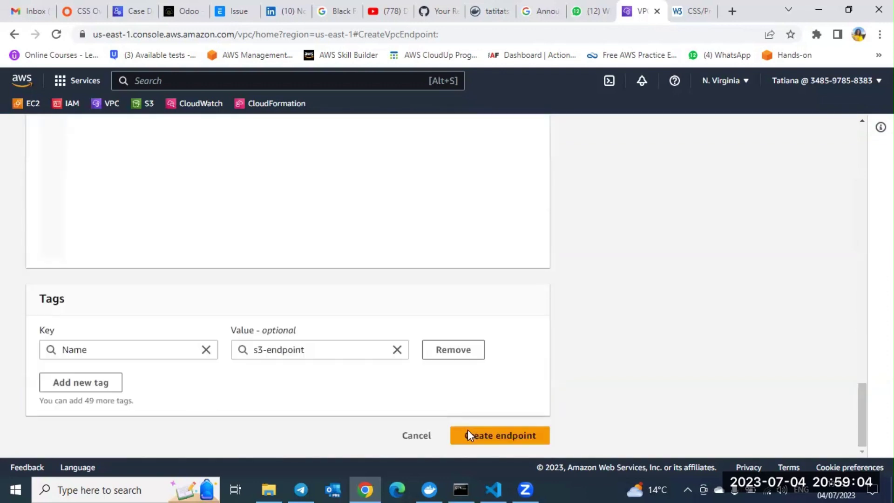
click(467, 432)
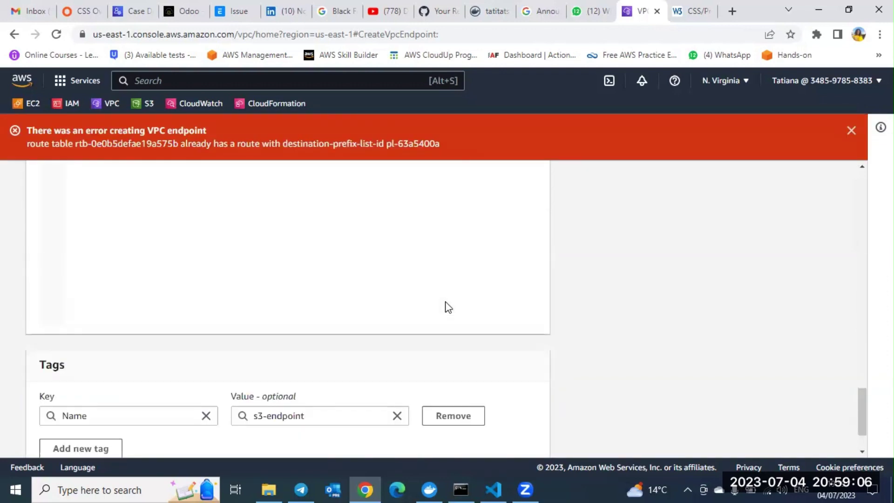
scroll(446, 308, up, 10)
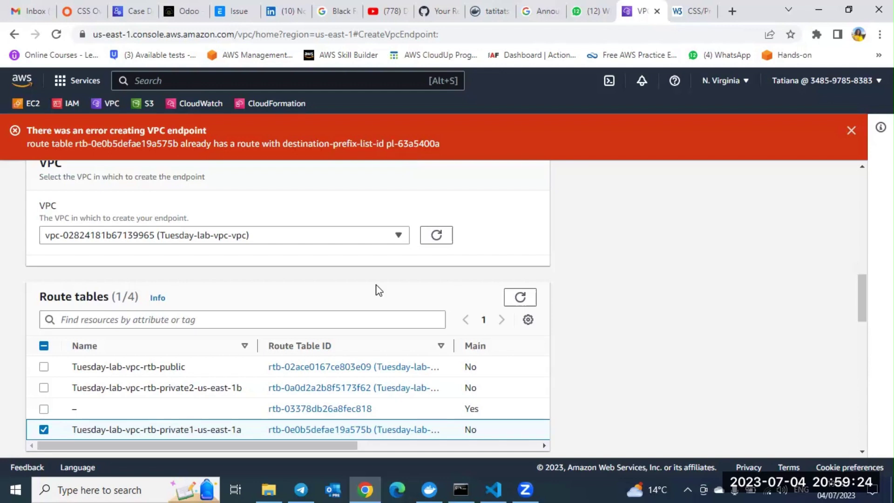
scroll(377, 291, down, 1)
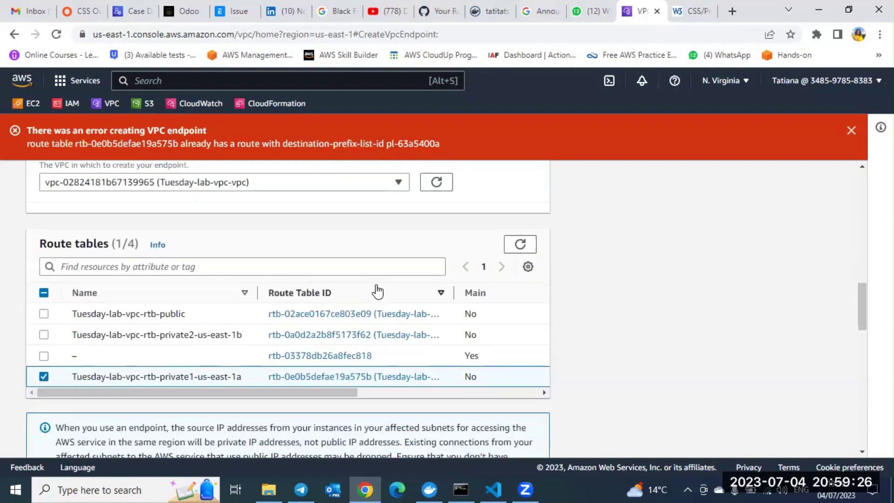
scroll(377, 291, down, 1)
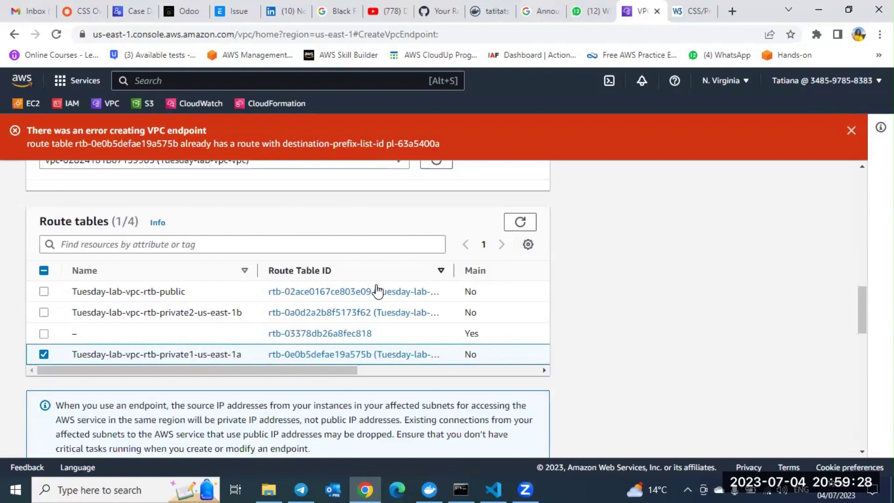
scroll(377, 291, up, 1)
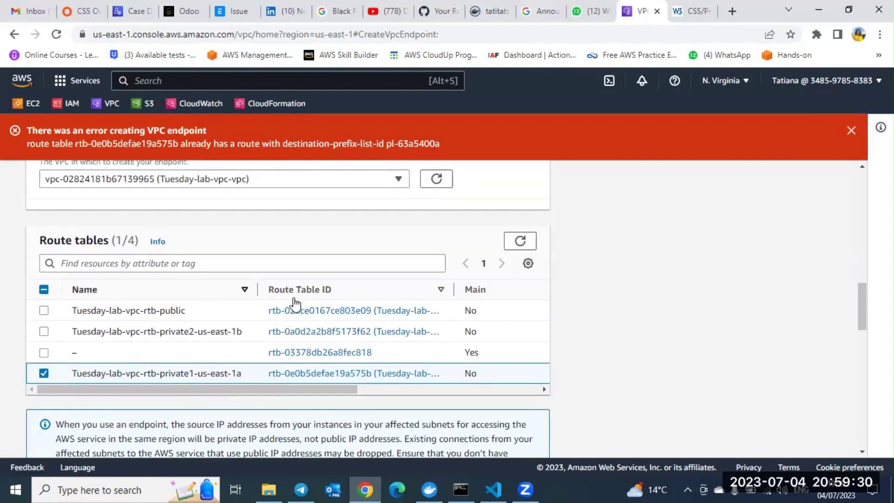
click(850, 132)
Abandon the endpoint form and open the list of VPCs from the VPC dashboard
scroll(280, 173, up, 10)
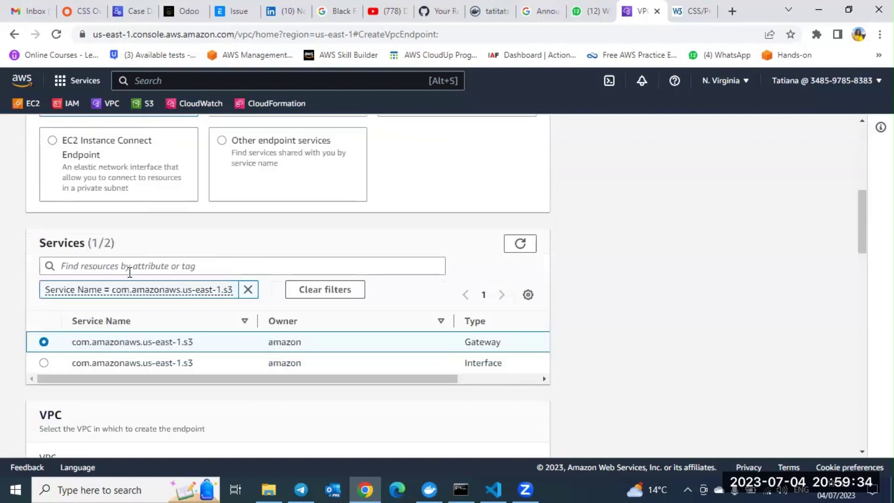
scroll(130, 286, up, 6)
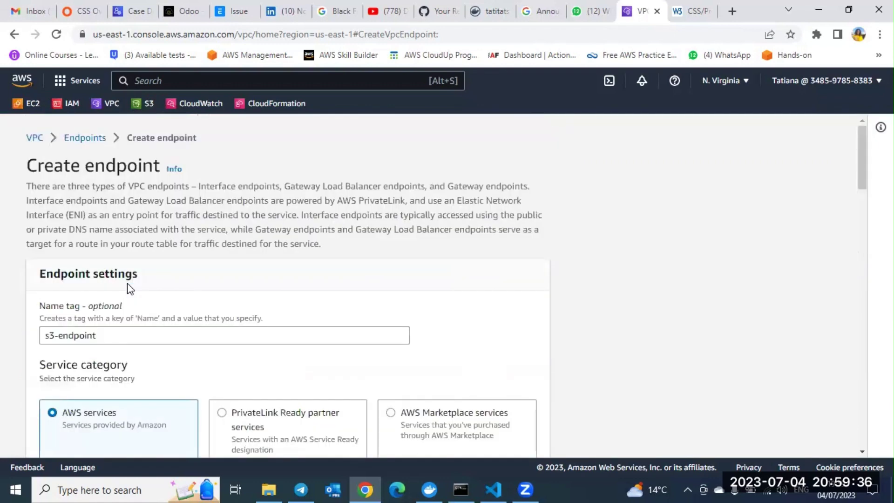
click(35, 140)
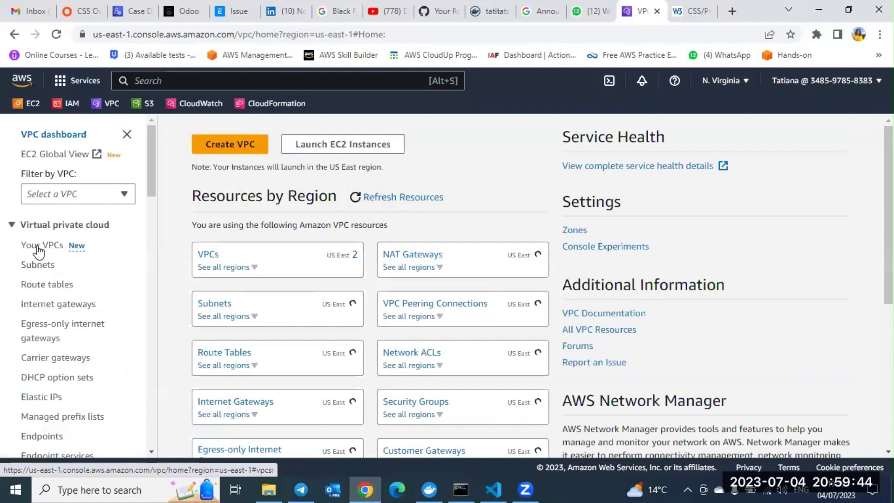
click(38, 252)
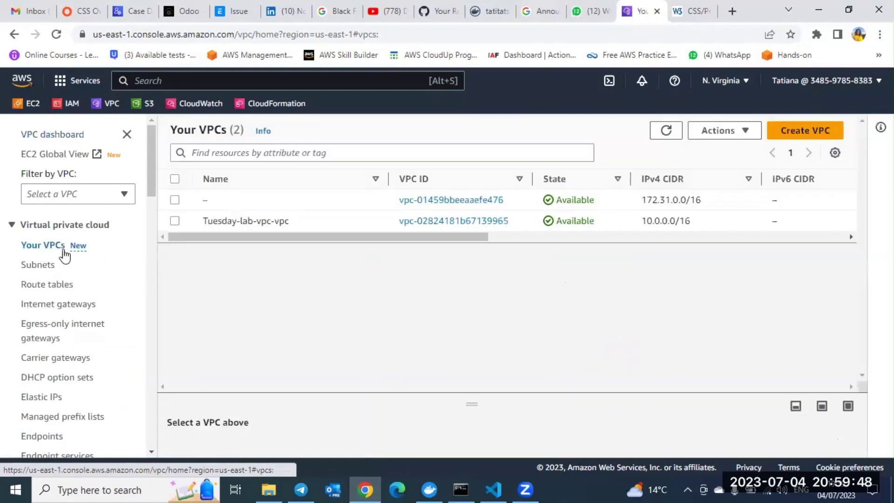
Review the VPC creation form with VPC and more selected, including its S3 Gateway endpoint option, and cancel it
click(804, 136)
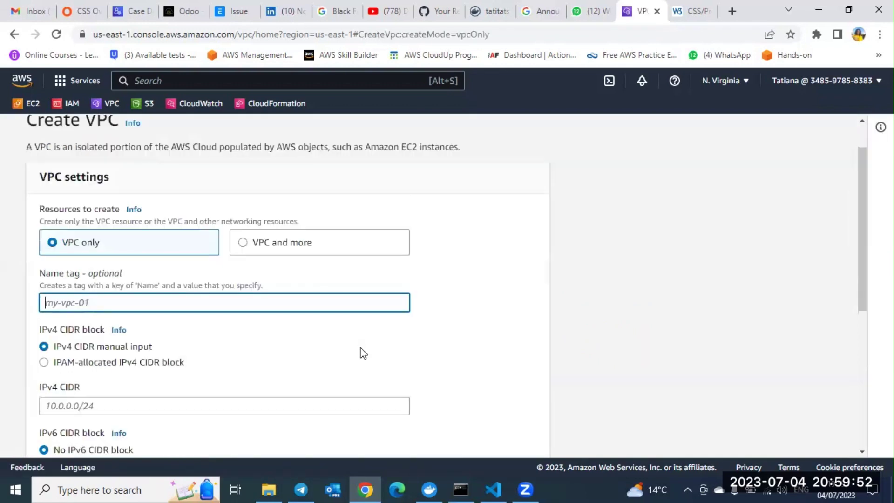
scroll(363, 353, down, 5)
scroll(363, 353, down, 1)
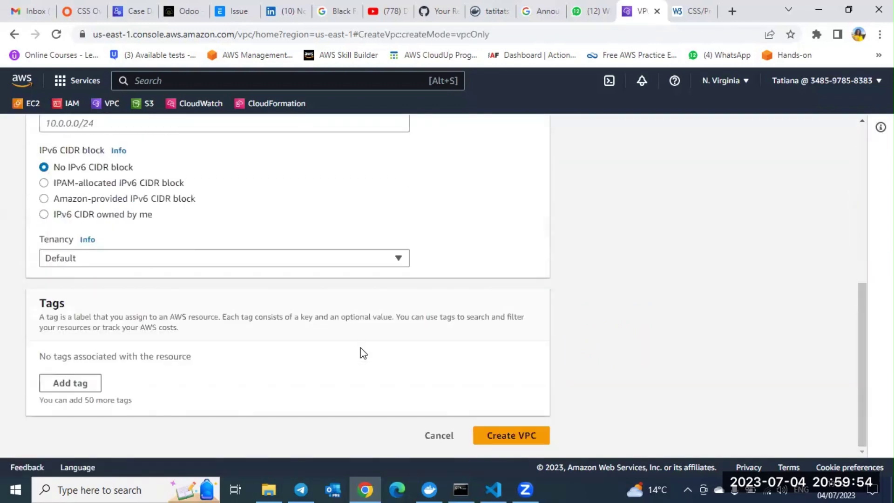
scroll(339, 337, up, 6)
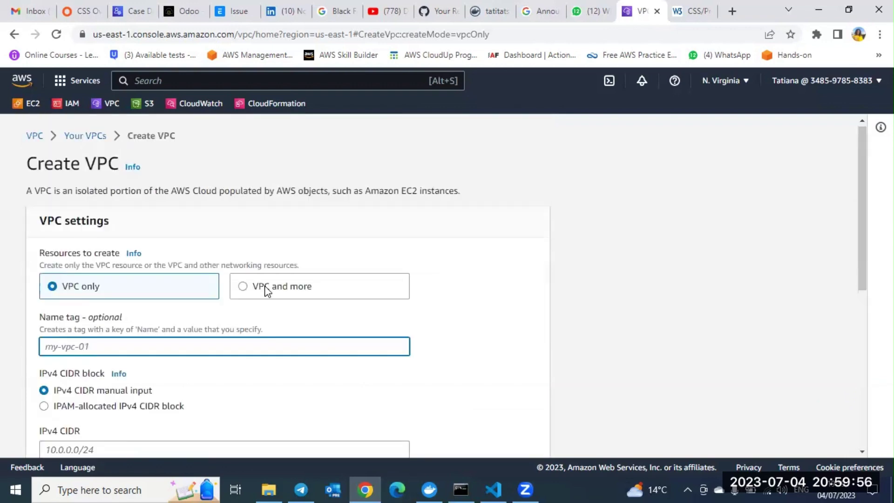
click(267, 291)
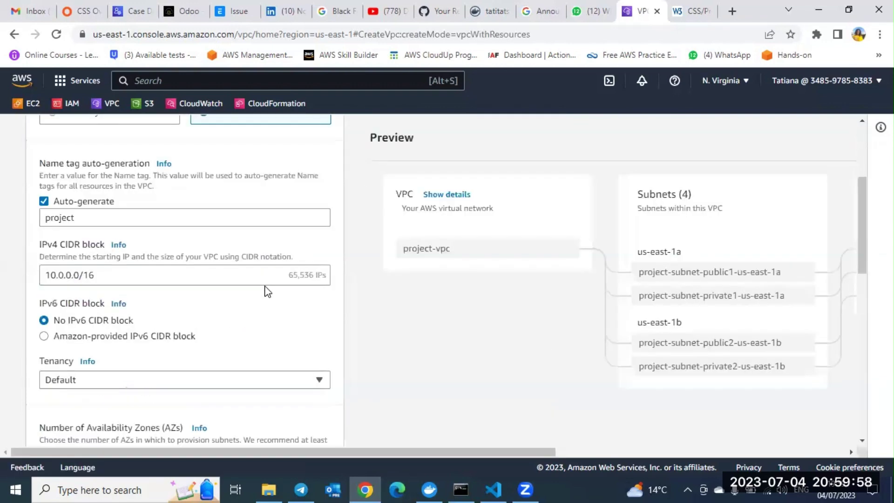
scroll(266, 292, down, 5)
scroll(265, 291, down, 6)
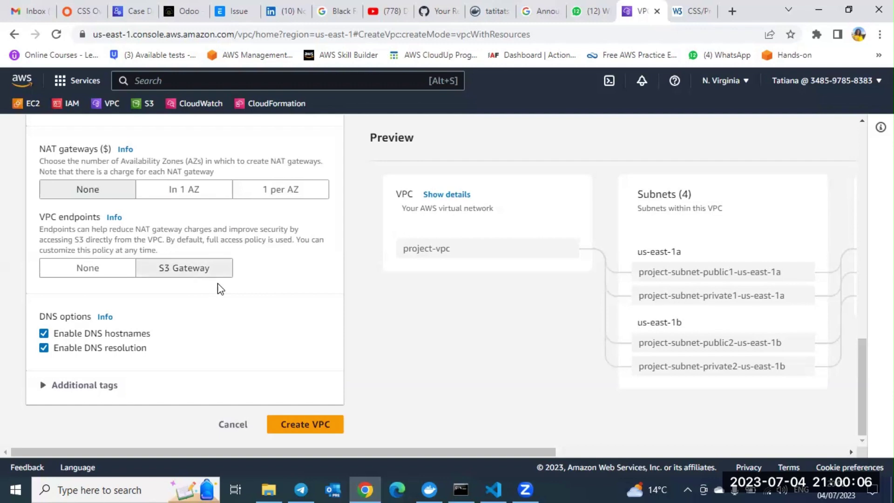
click(225, 428)
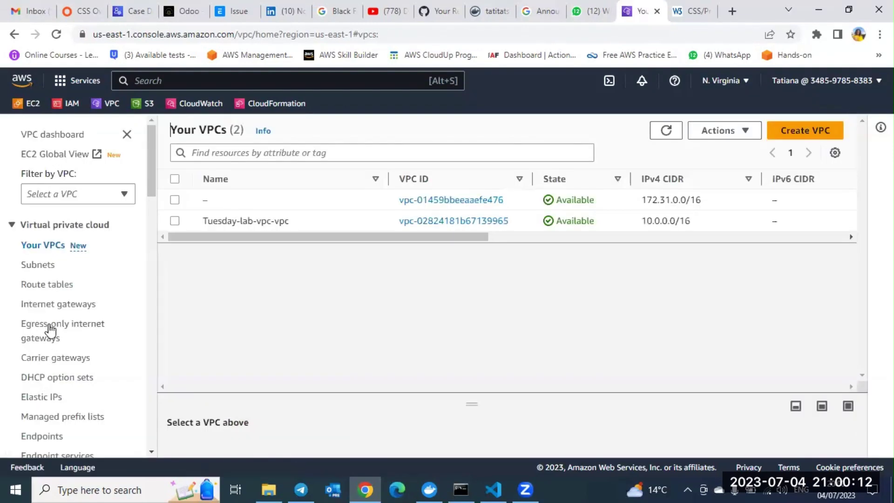
Open the list of endpoints and inspect the existing Tuesday-lab-vpc-vpce-s3 endpoint
scroll(47, 351, down, 2)
click(48, 350)
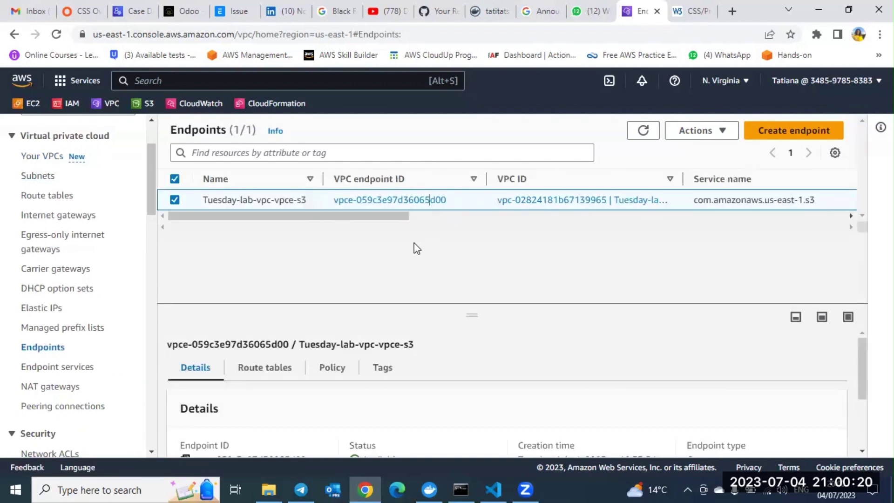
drag(415, 247, 398, 264)
click(460, 240)
click(274, 270)
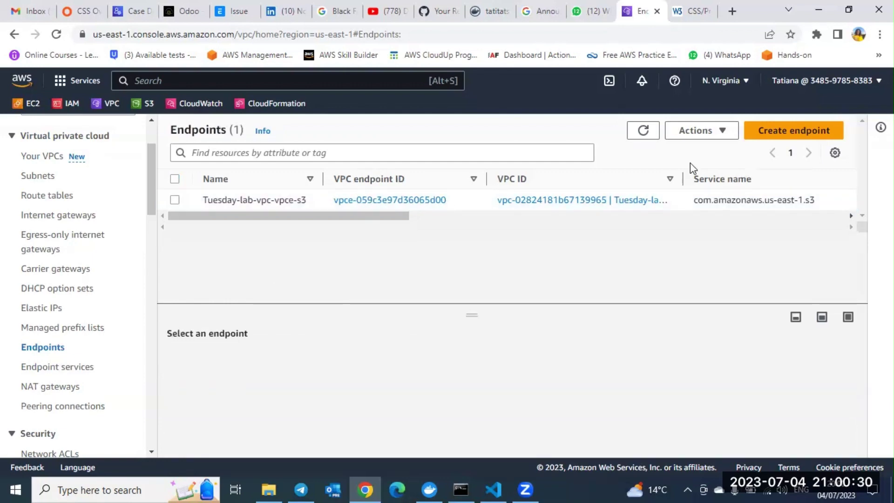
Delete the Tuesday-lab-vpc-vpce-s3 endpoint, confirming with the word delete, and dismiss the notification
click(175, 201)
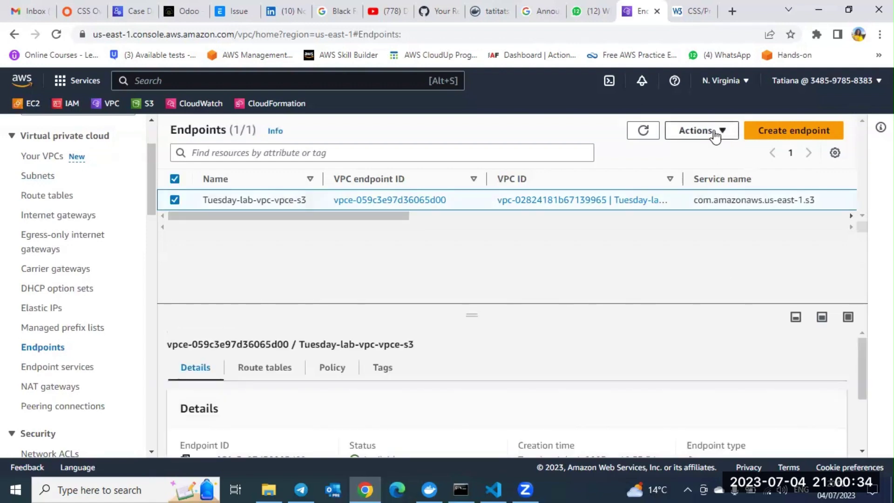
click(716, 135)
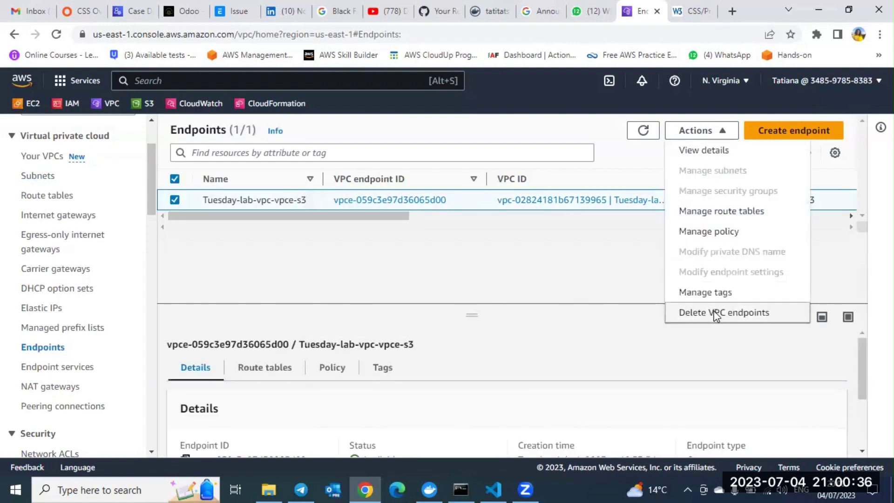
click(716, 314)
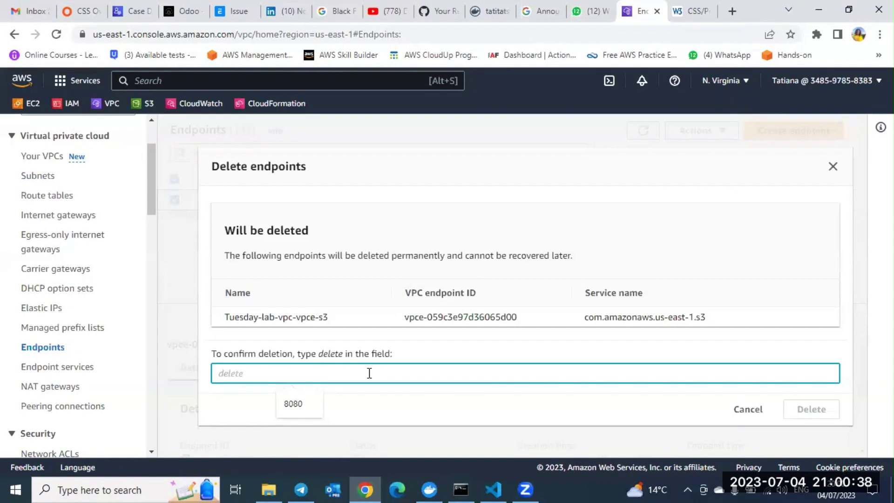
text(ley)
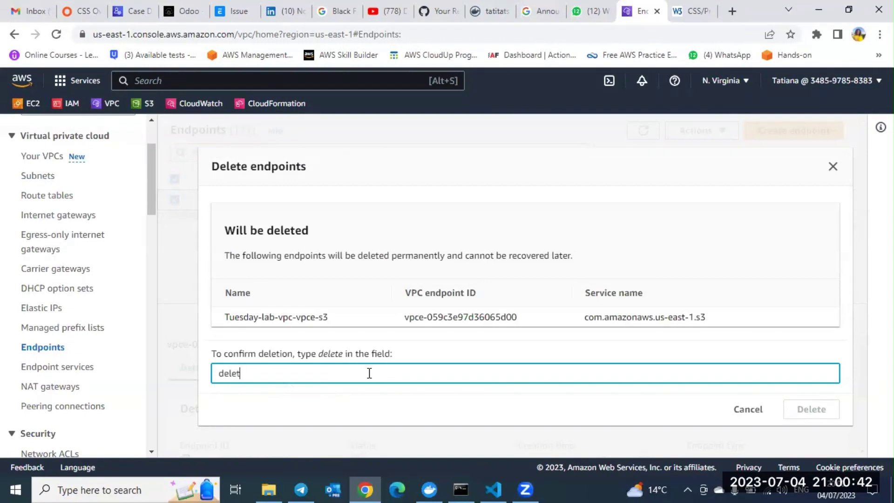
text(e)
key(Return)
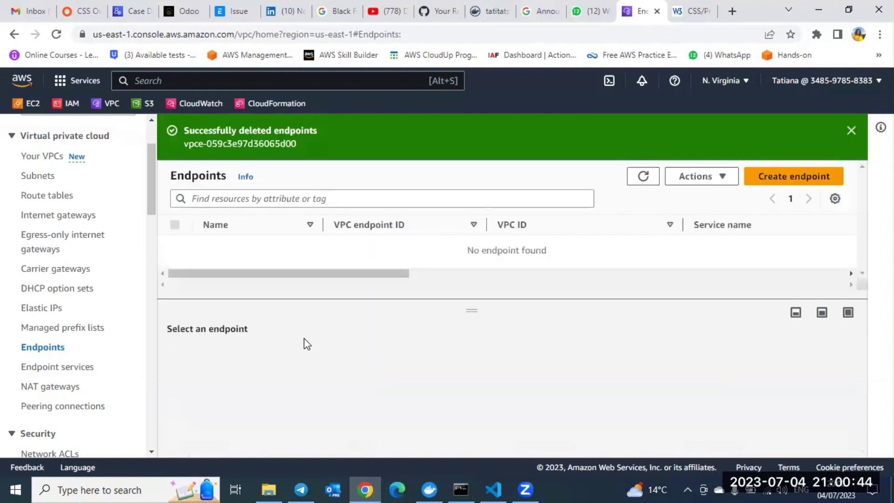
click(851, 131)
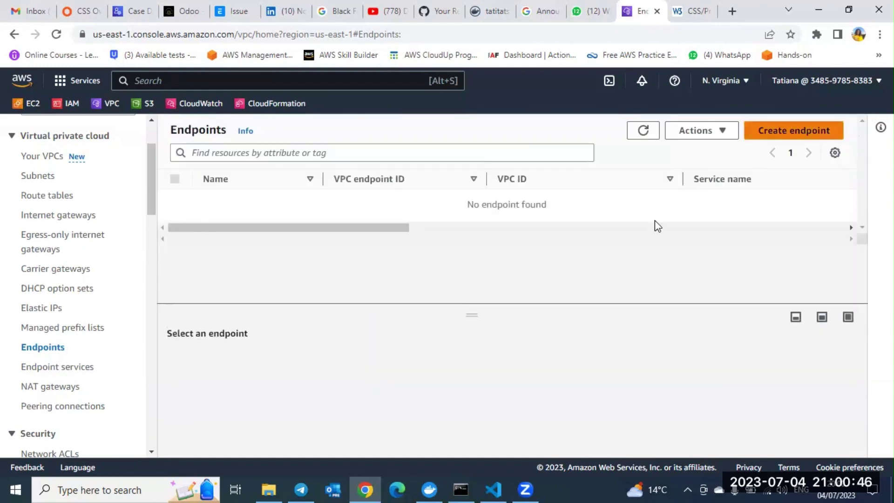
Start creating a new endpoint with the name tag dynamo-db
click(771, 130)
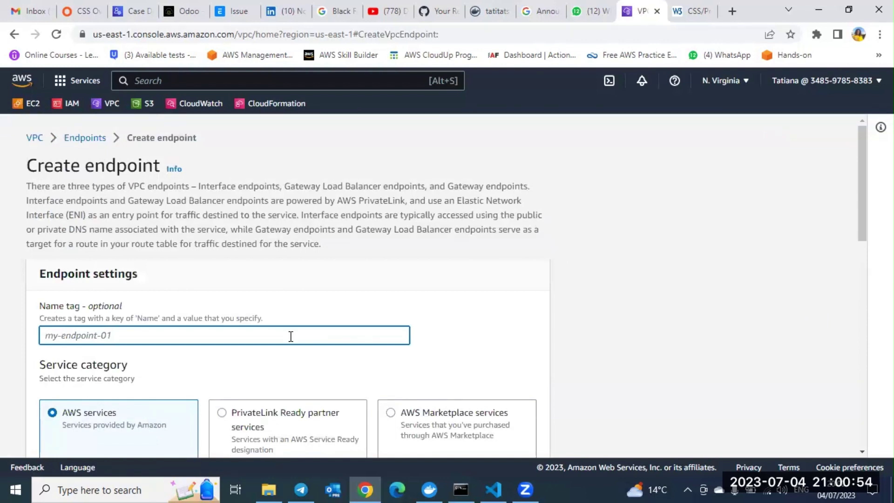
text(dyn)
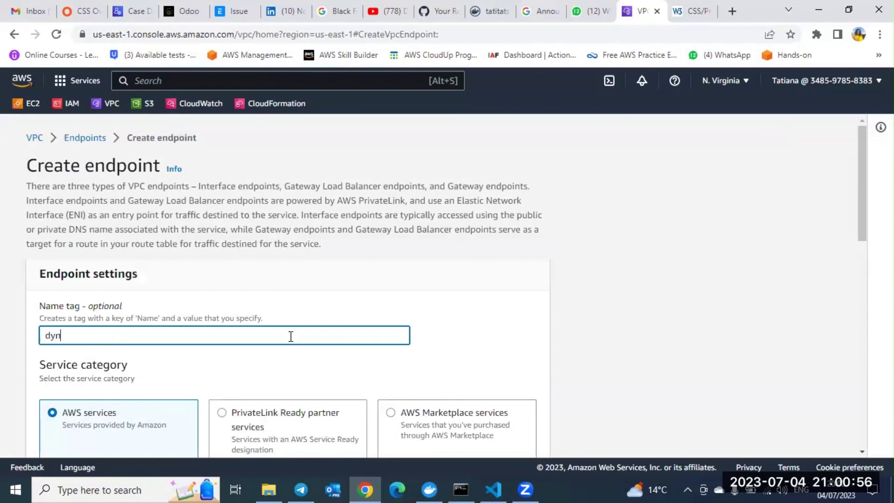
text(amo-db)
Search the AWS services for db, filter to com.amazonaws.us-east-1.dynamodb, and select its Gateway entry for the endpoint
scroll(290, 336, down, 2)
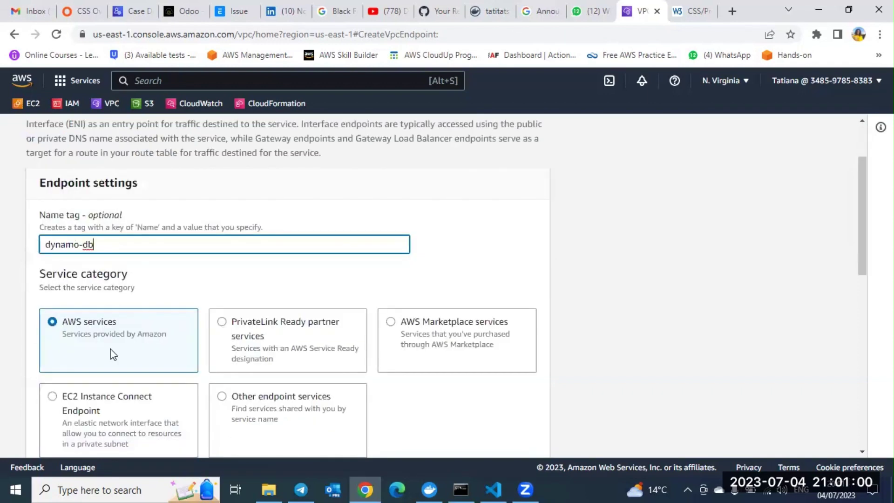
scroll(79, 351, down, 2)
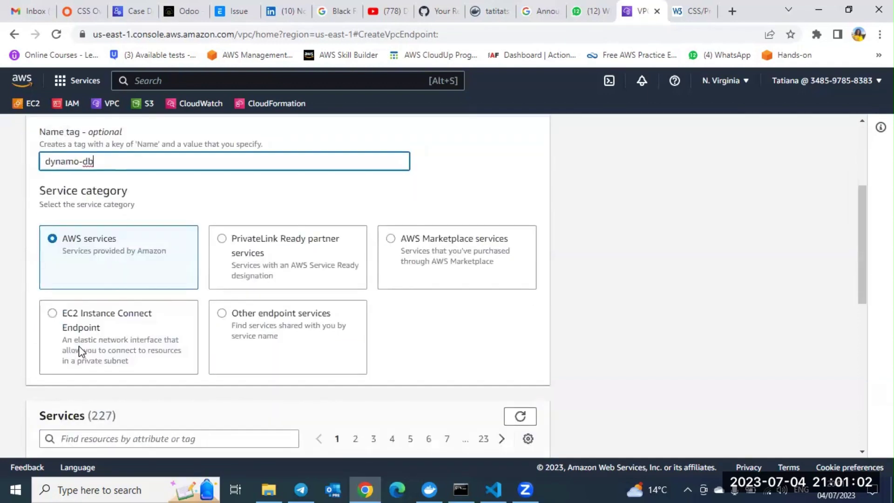
scroll(80, 350, down, 4)
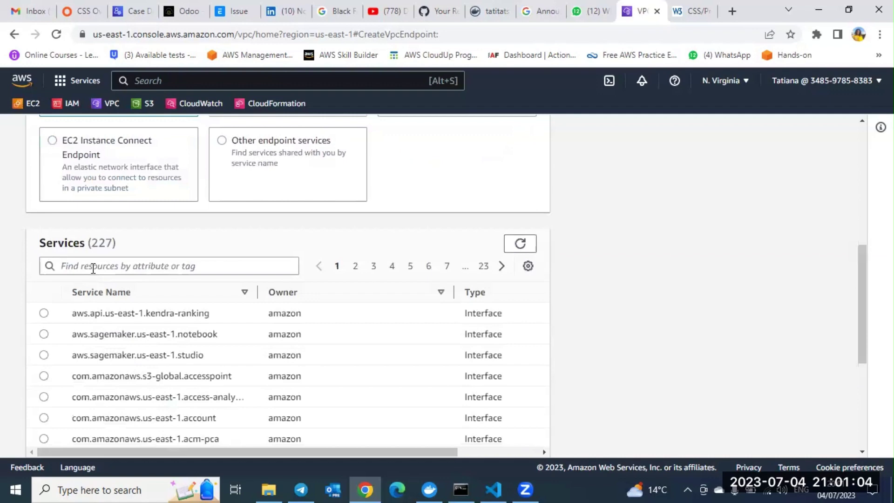
click(93, 268)
text(db)
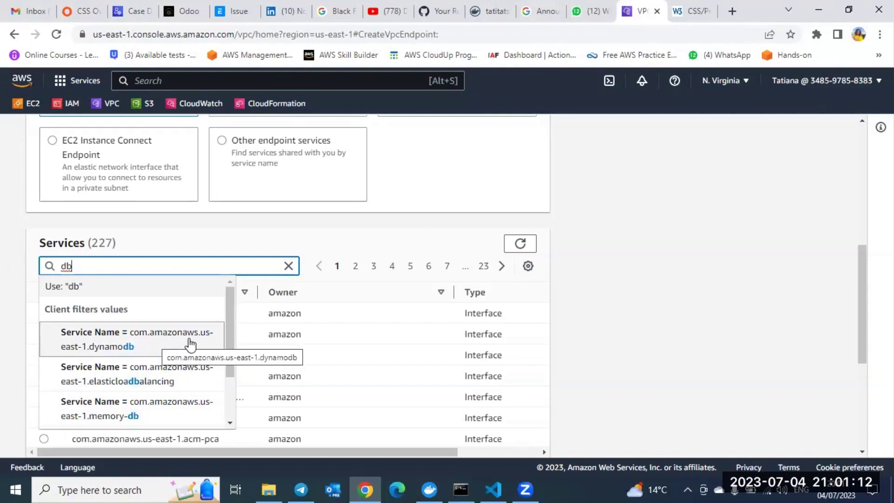
click(150, 345)
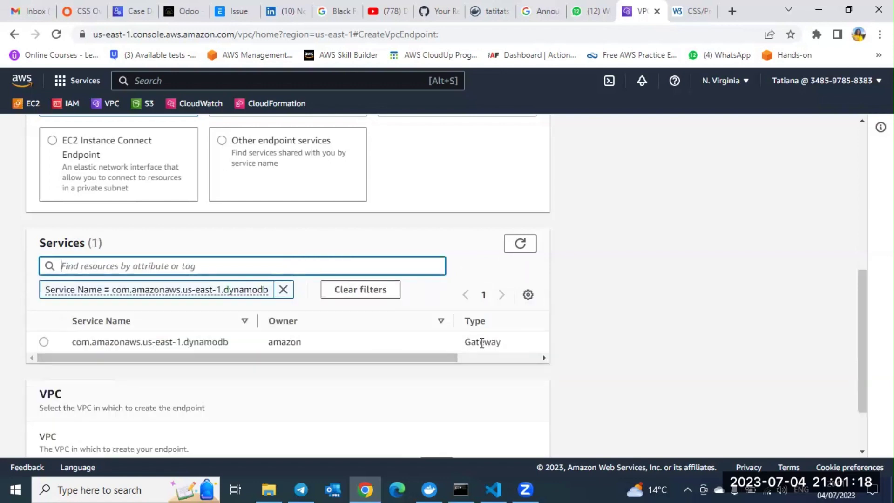
click(44, 341)
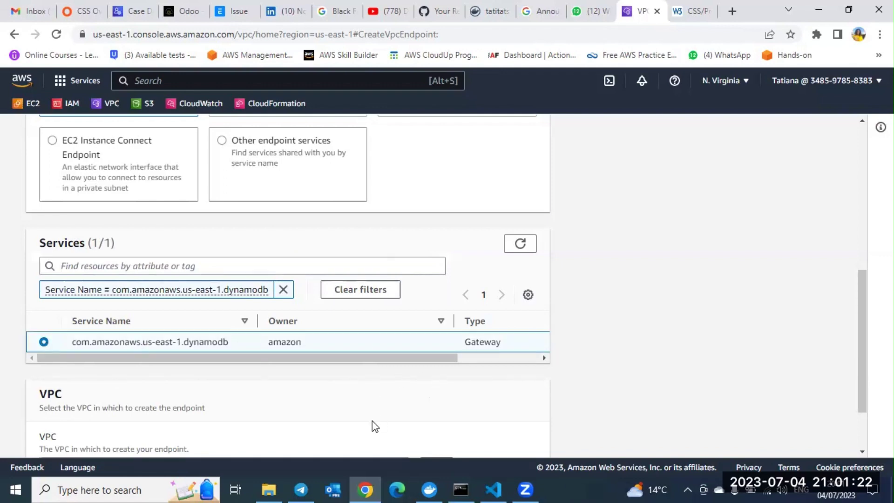
Set the endpoint's VPC to Tuesday-lab-vpc-vpc
scroll(371, 423, down, 2)
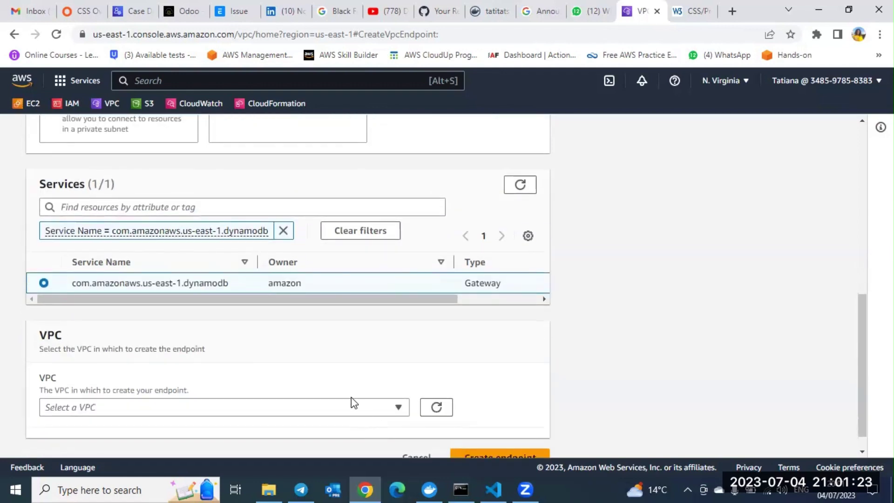
click(397, 408)
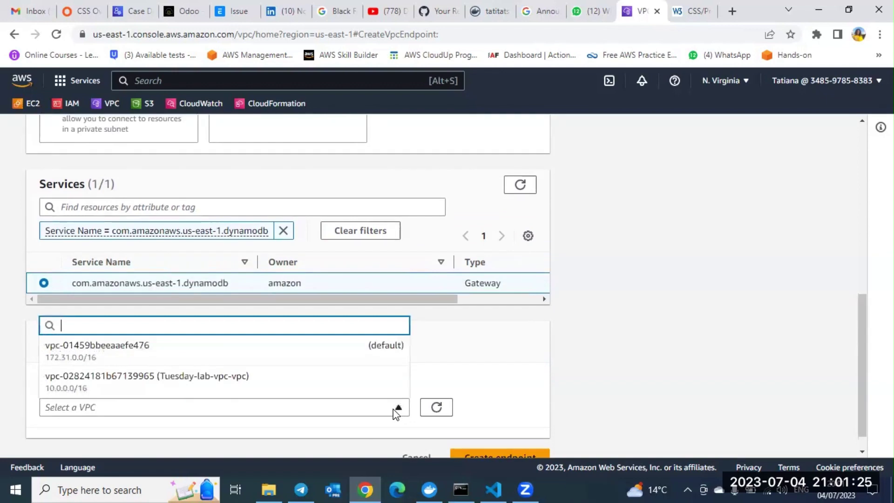
click(344, 385)
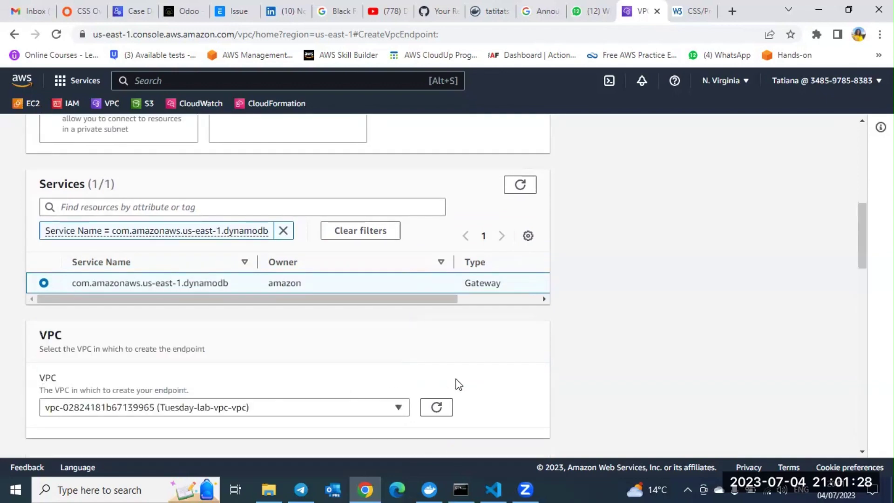
Associate the endpoint with the Tuesday-lab-vpc-rtb-private2-us-east-1b route table
scroll(458, 385, down, 2)
scroll(459, 384, down, 4)
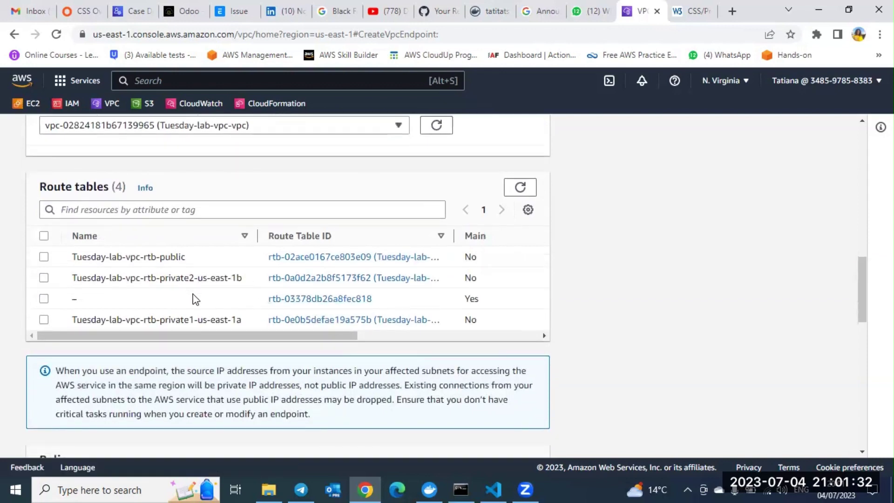
click(44, 278)
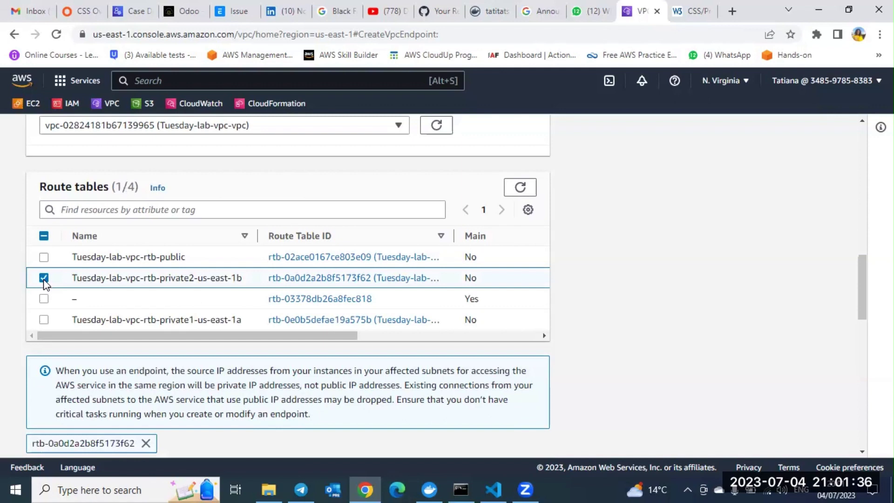
Create the dynamo-db endpoint with the Full access policy, dismiss the notification and deselect the endpoint
scroll(208, 299, down, 2)
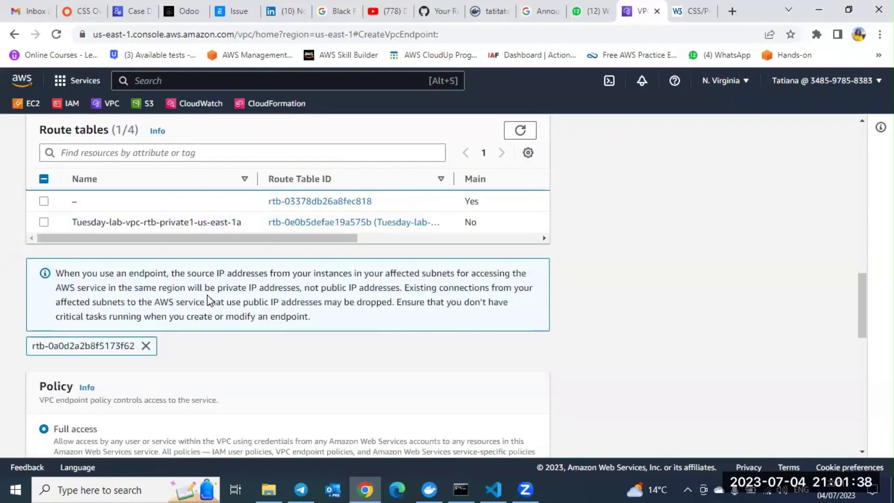
scroll(208, 299, down, 4)
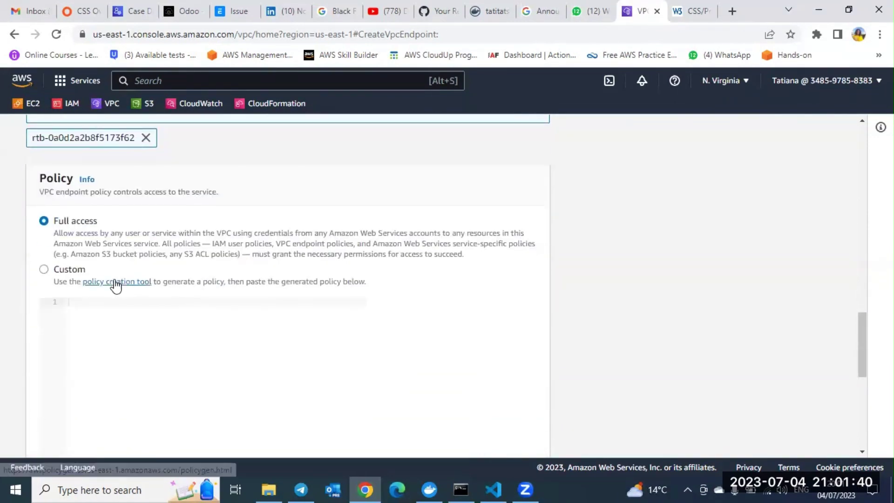
scroll(116, 285, down, 5)
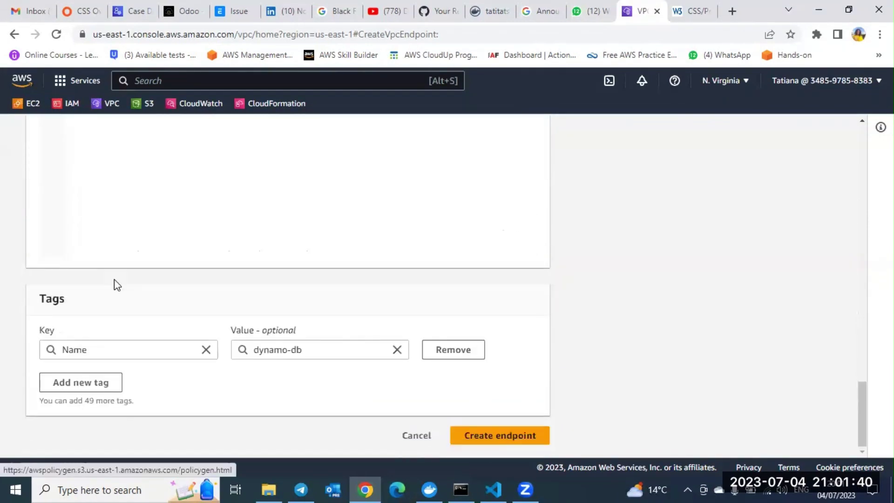
click(489, 436)
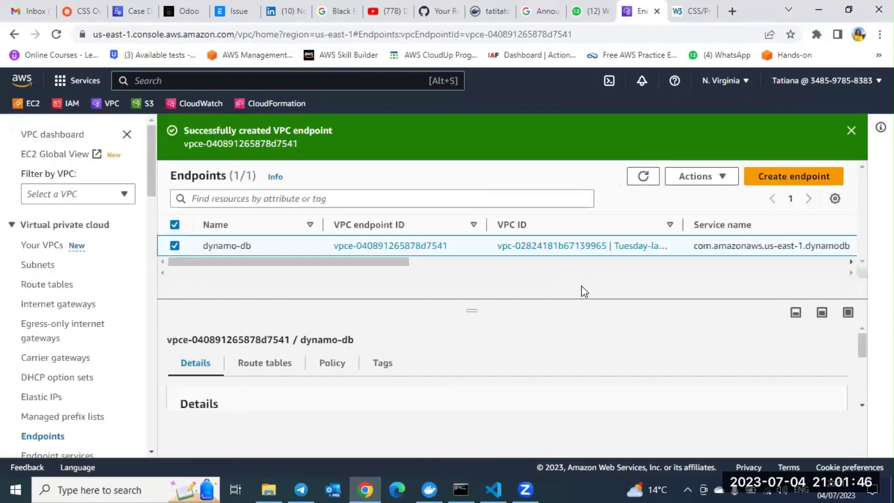
click(852, 131)
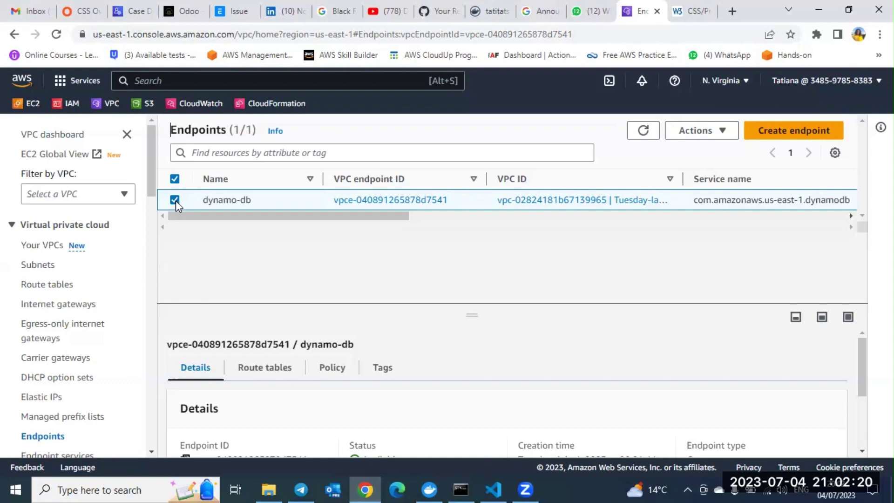
click(174, 179)
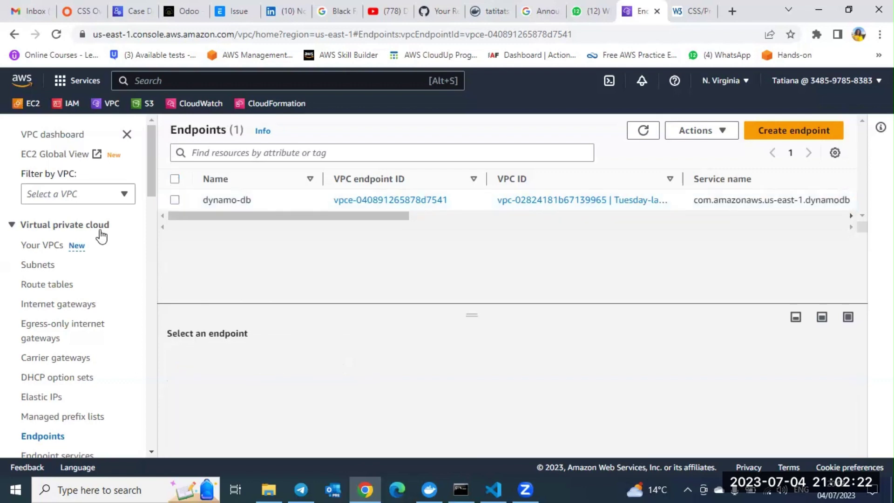
Survey the other VPC feature categories, from security and firewalls through VPN, Verified Access and VPC Lattice, returning to the transit gateway options
scroll(81, 264, down, 1)
scroll(81, 264, up, 1)
scroll(111, 352, down, 1)
scroll(112, 352, down, 5)
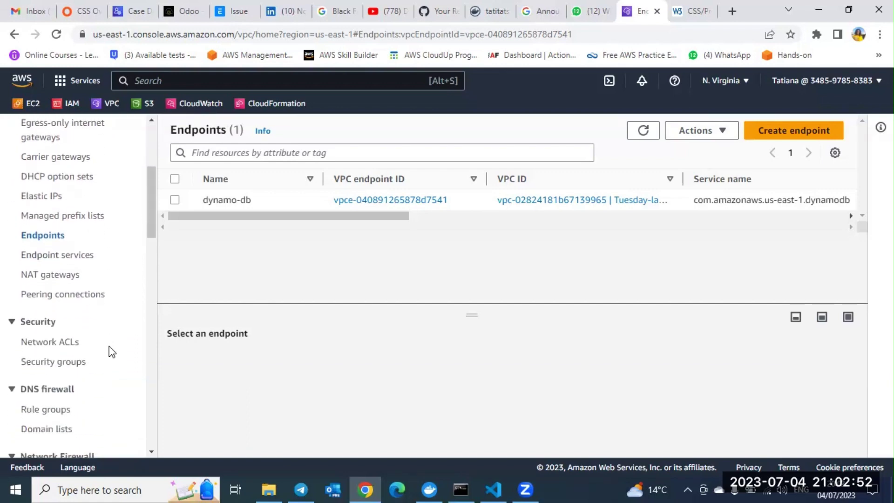
scroll(112, 351, down, 4)
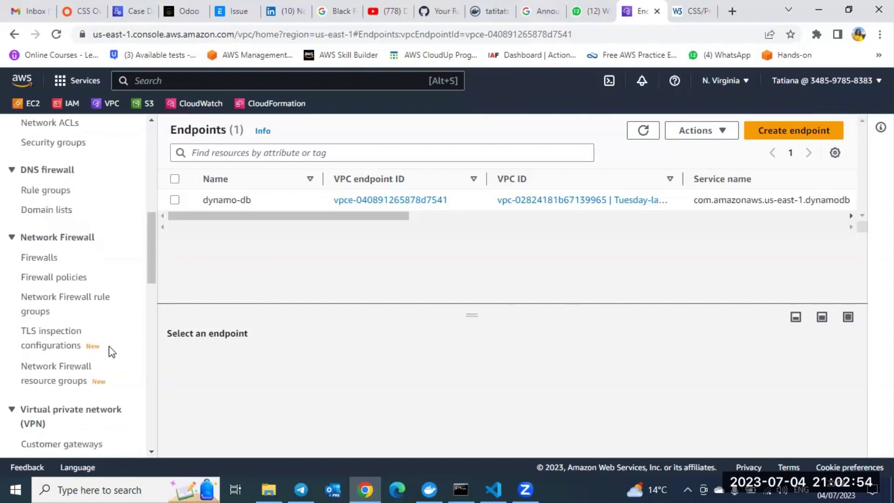
scroll(111, 351, down, 3)
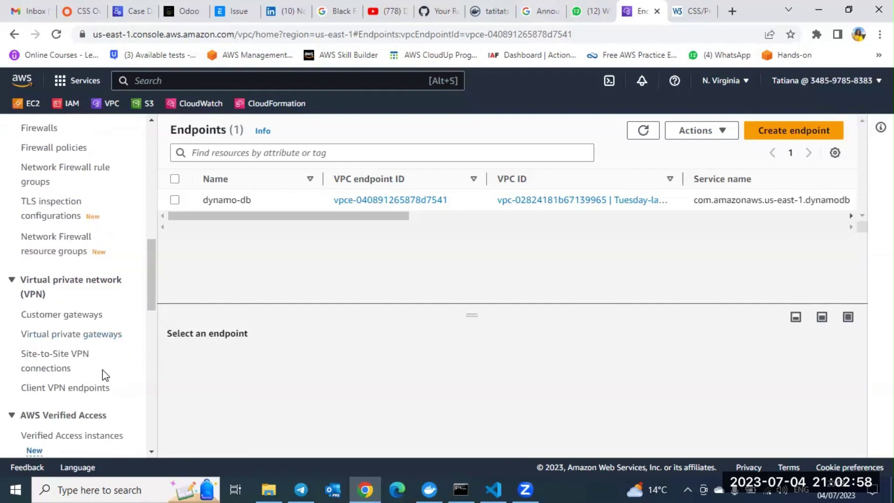
scroll(104, 373, down, 2)
scroll(104, 375, down, 4)
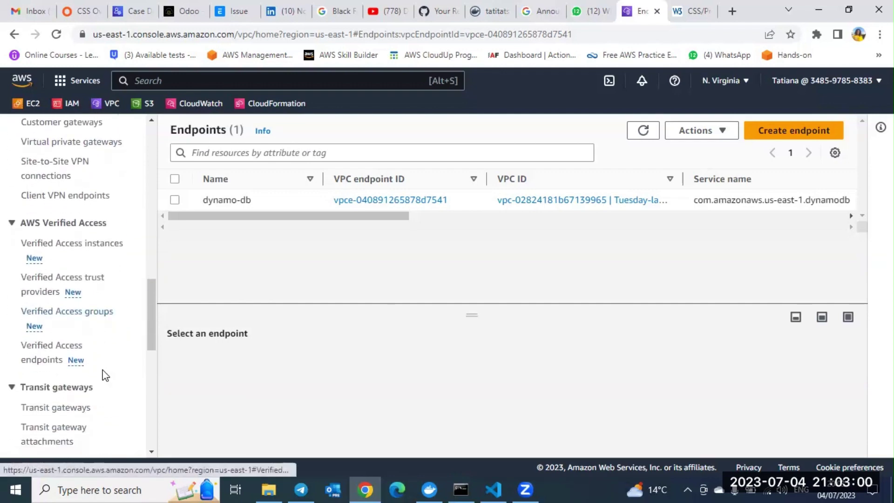
scroll(105, 375, down, 3)
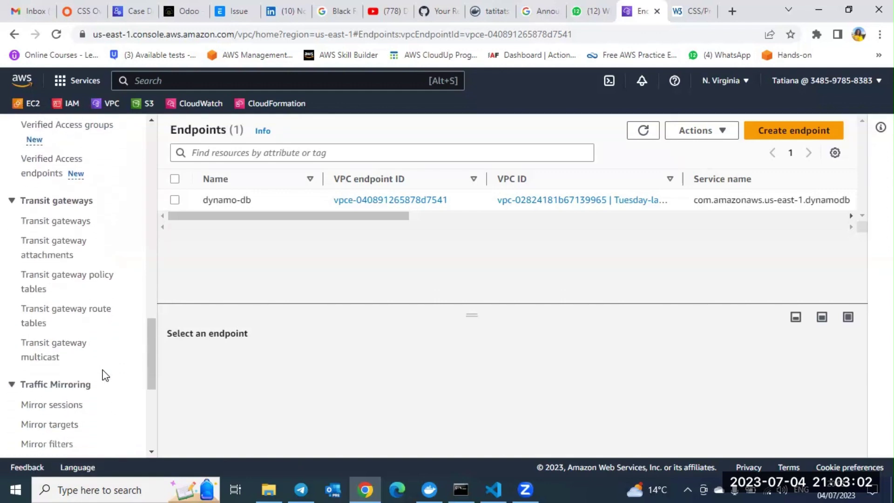
scroll(103, 376, down, 5)
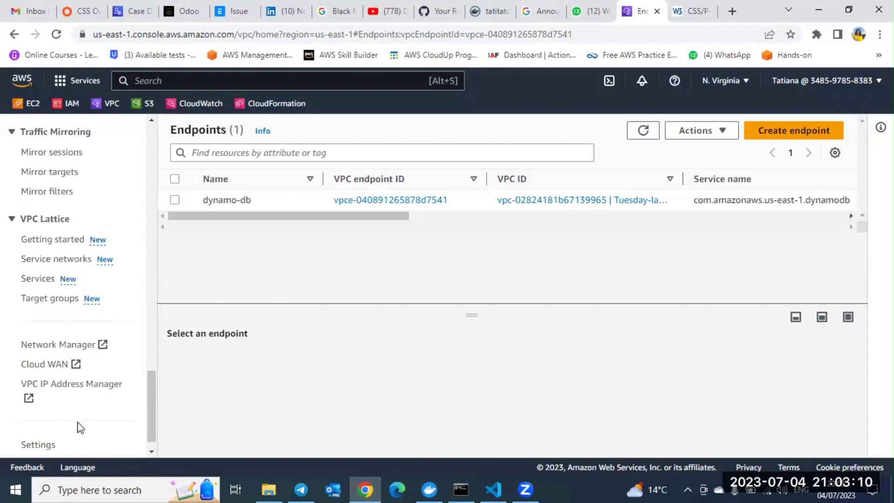
scroll(88, 404, down, 1)
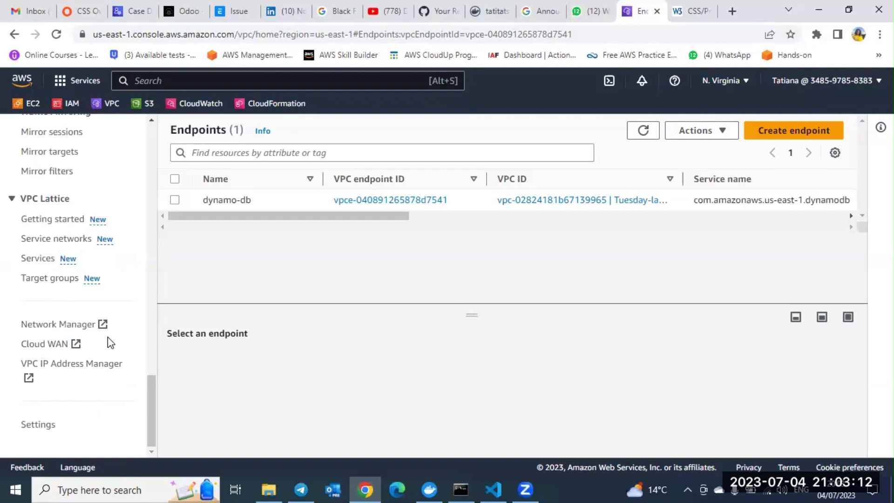
scroll(105, 344, up, 4)
scroll(110, 342, up, 6)
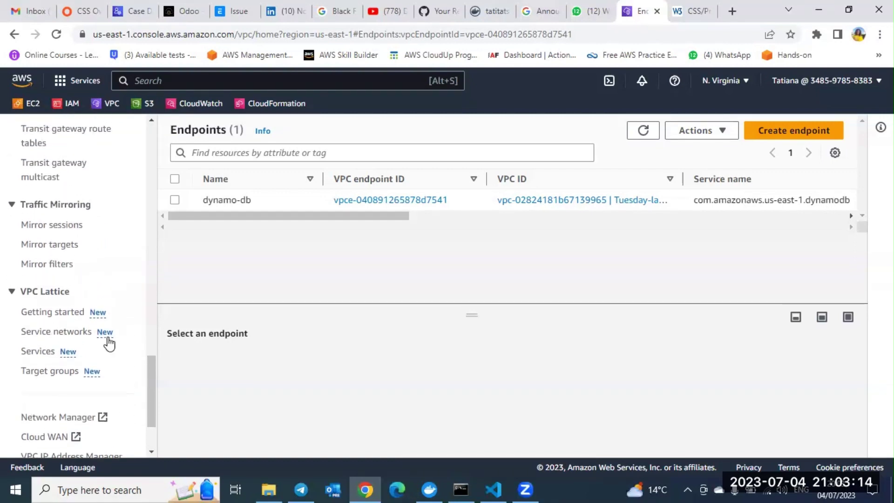
scroll(110, 344, up, 4)
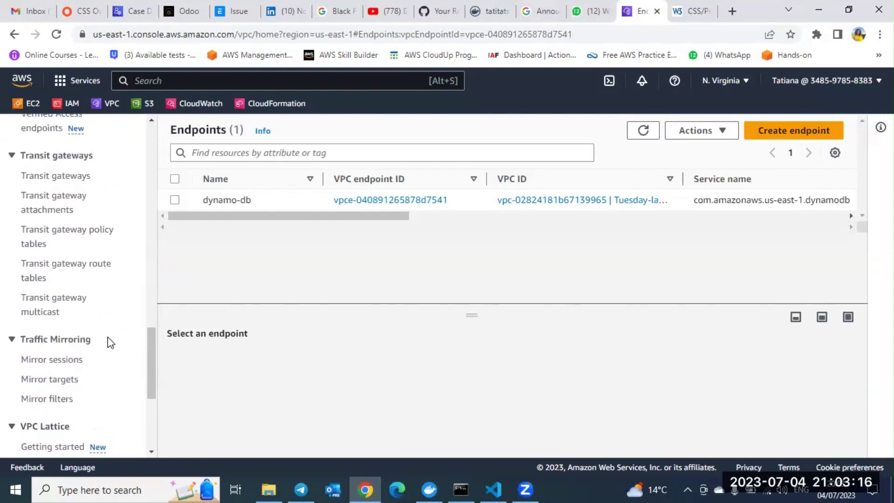
scroll(110, 343, up, 3)
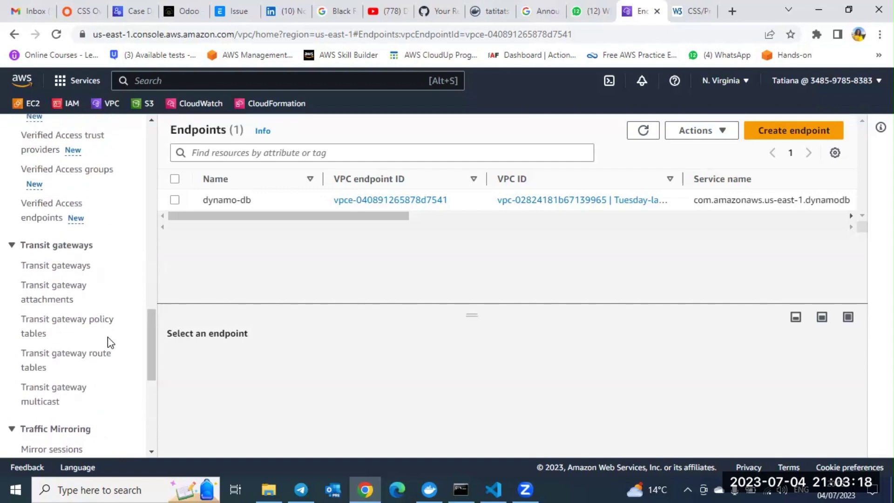
scroll(110, 343, up, 1)
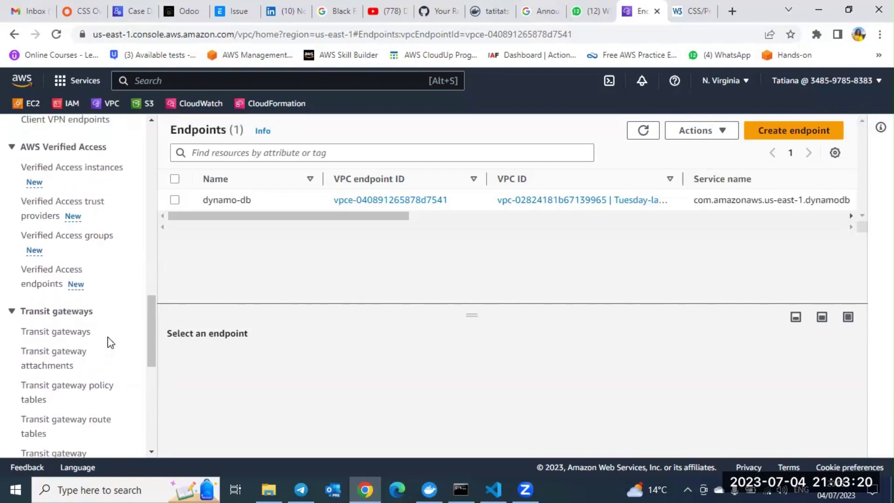
scroll(110, 342, down, 3)
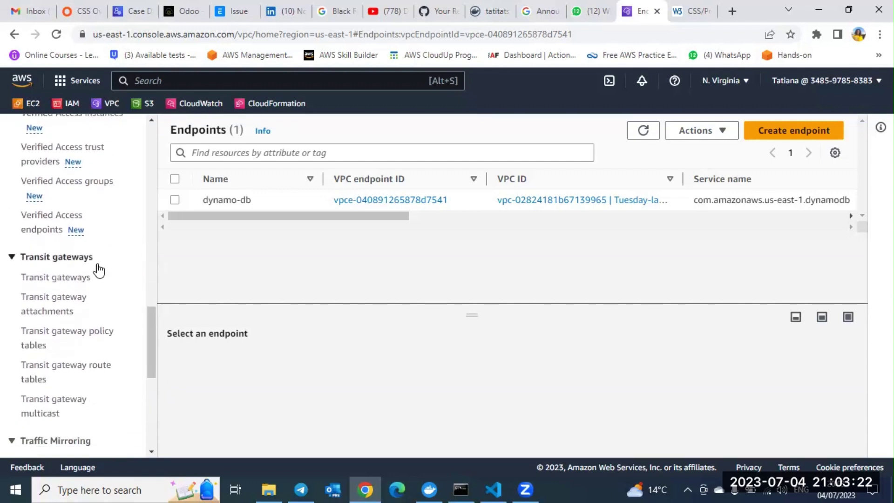